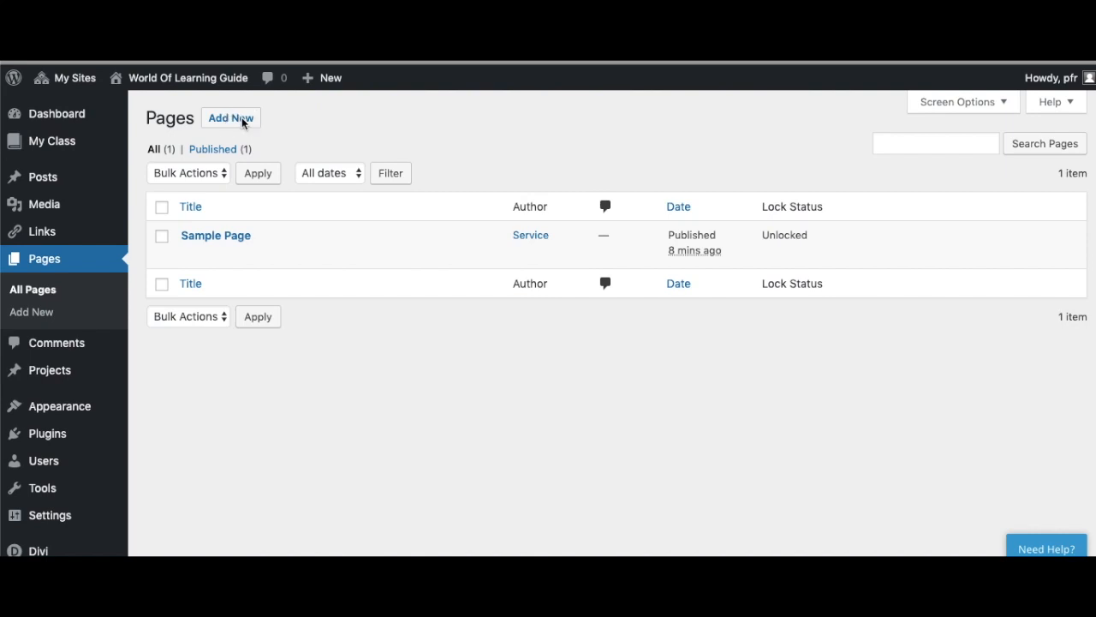
# Step: Create the page 'My World Of Learning Journey' and enable the Divi Builder on it
pyautogui.click(231, 118)
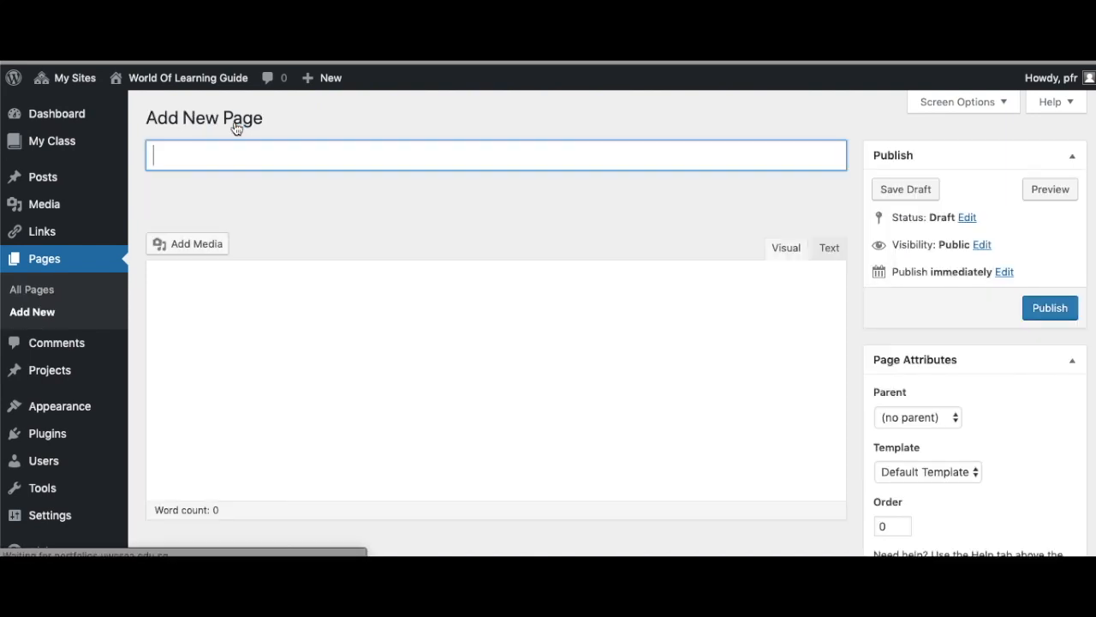
pyautogui.write('My World Of Learning Jou')
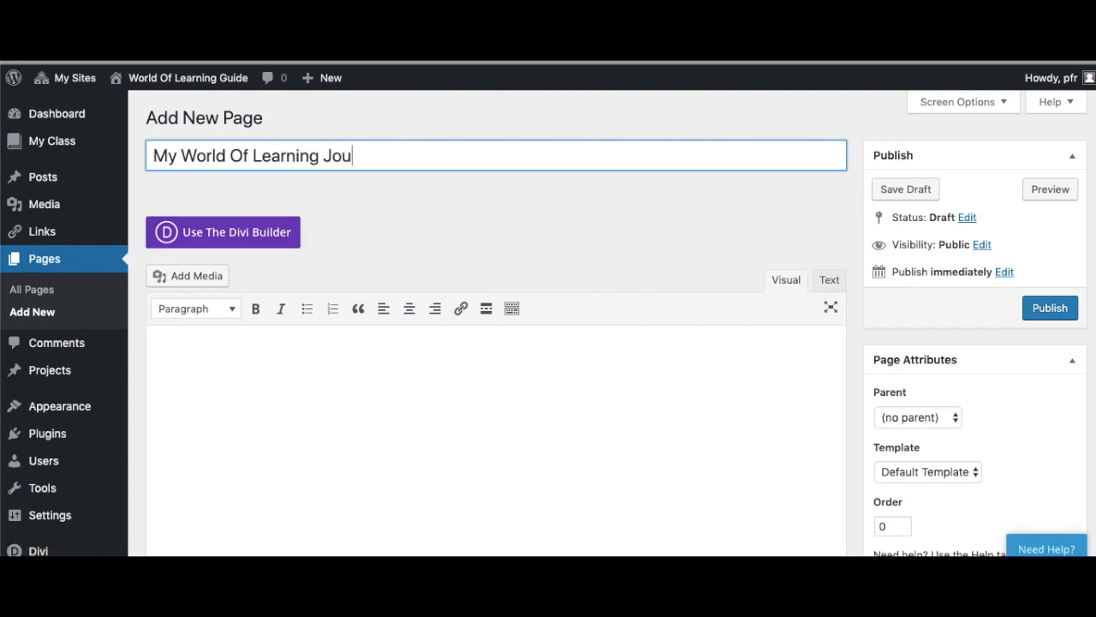
pyautogui.write('rney')
pyautogui.click(223, 232)
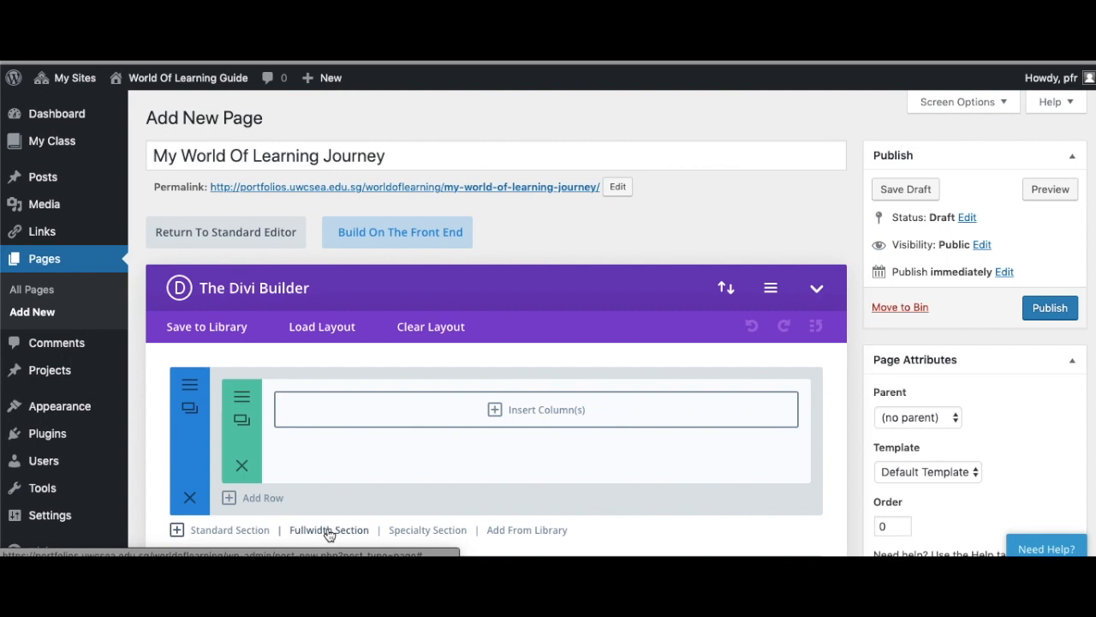
# Step: Insert a Fullwidth Section below the first one containing a Fullwidth Header module
pyautogui.click(328, 529)
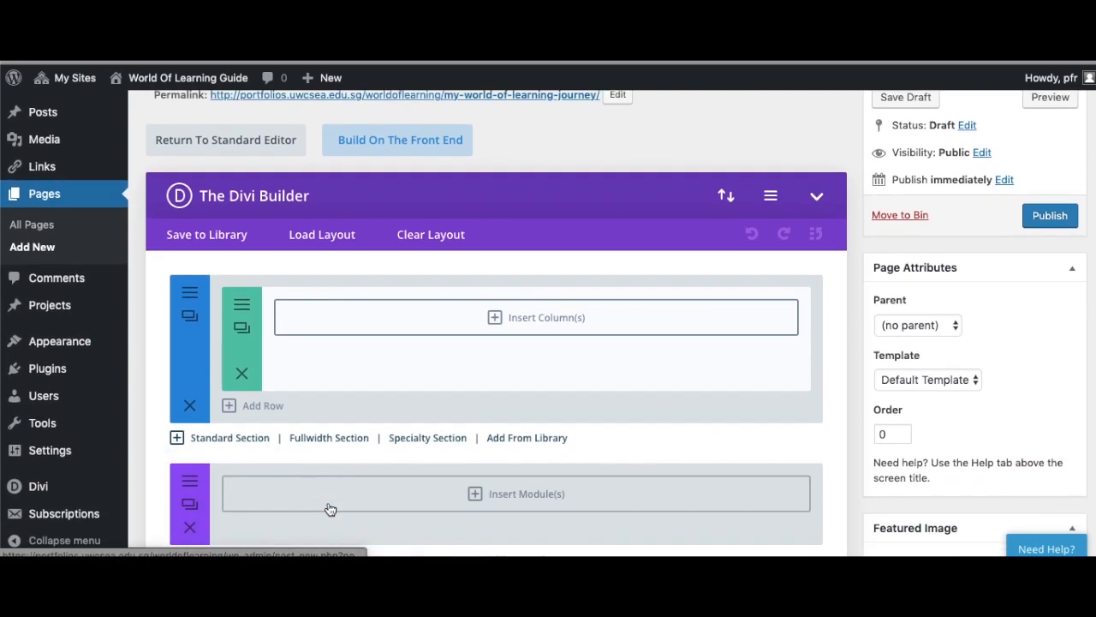
pyautogui.scroll(-3, 328, 513)
pyautogui.click(521, 390)
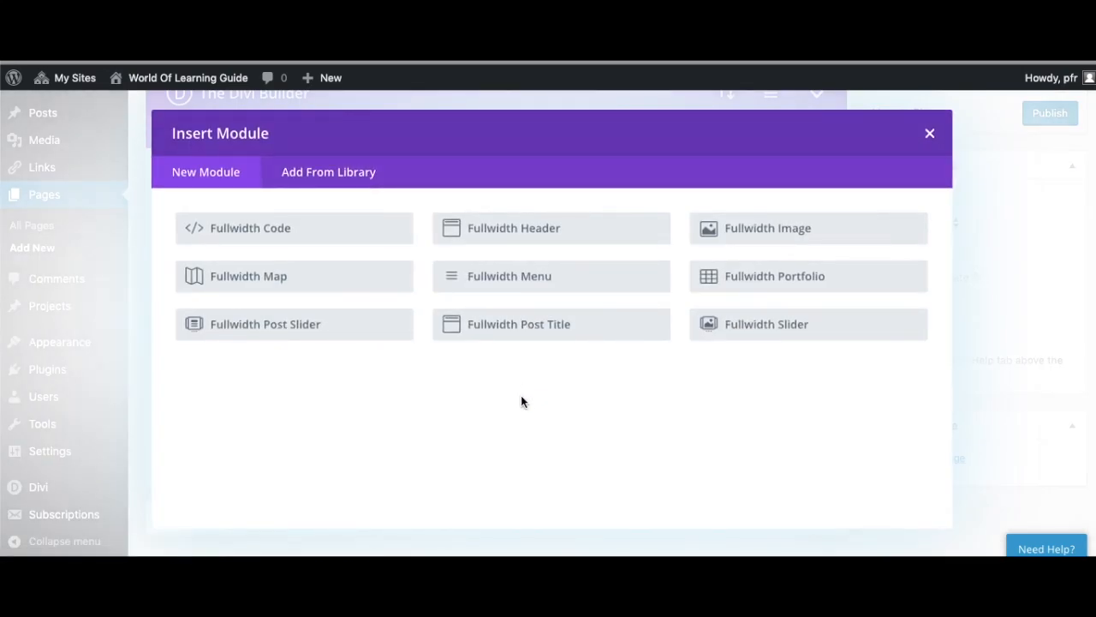
pyautogui.click(546, 234)
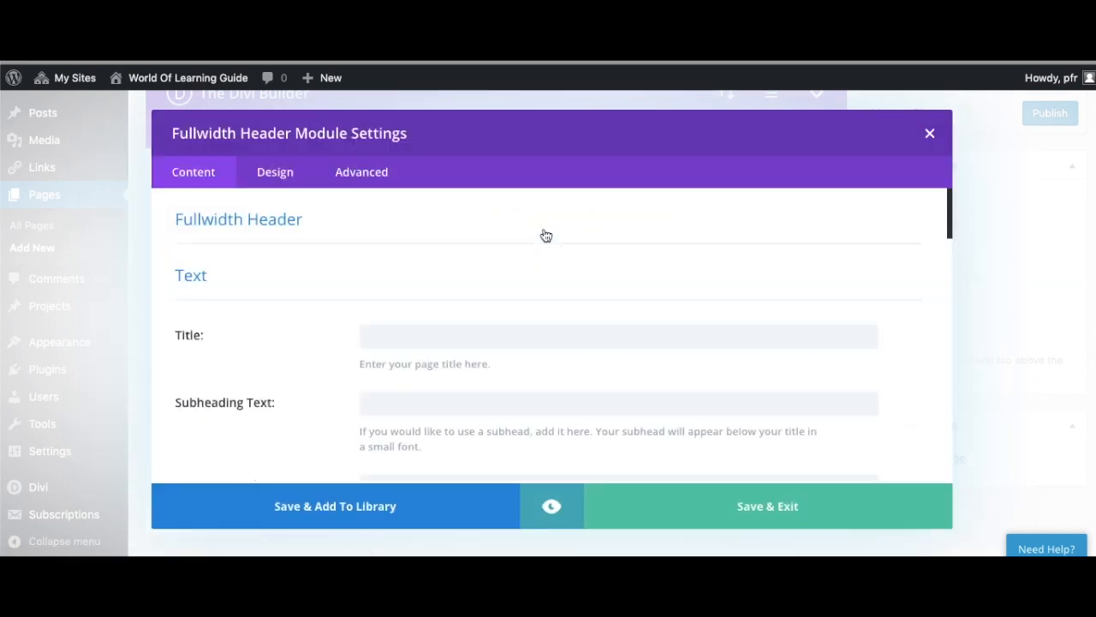
# Step: Set the header title 'Job Title' and button labels 'Learn more about this company' and 'Learn more about me'
pyautogui.click(617, 280)
pyautogui.write('Job Title')
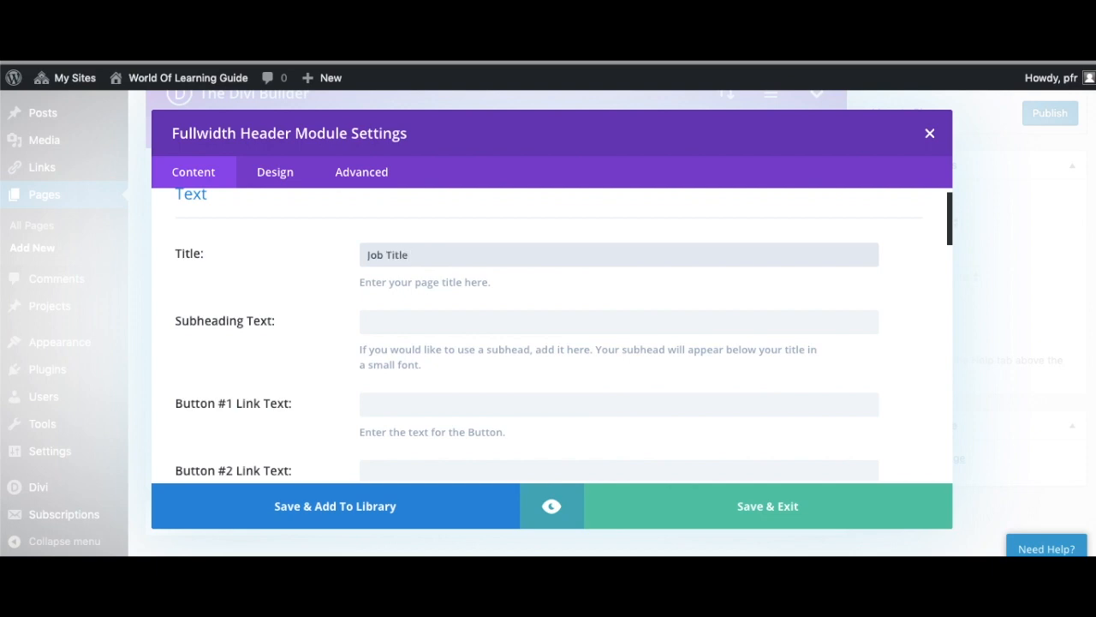
pyautogui.click(427, 408)
pyautogui.write('Lea')
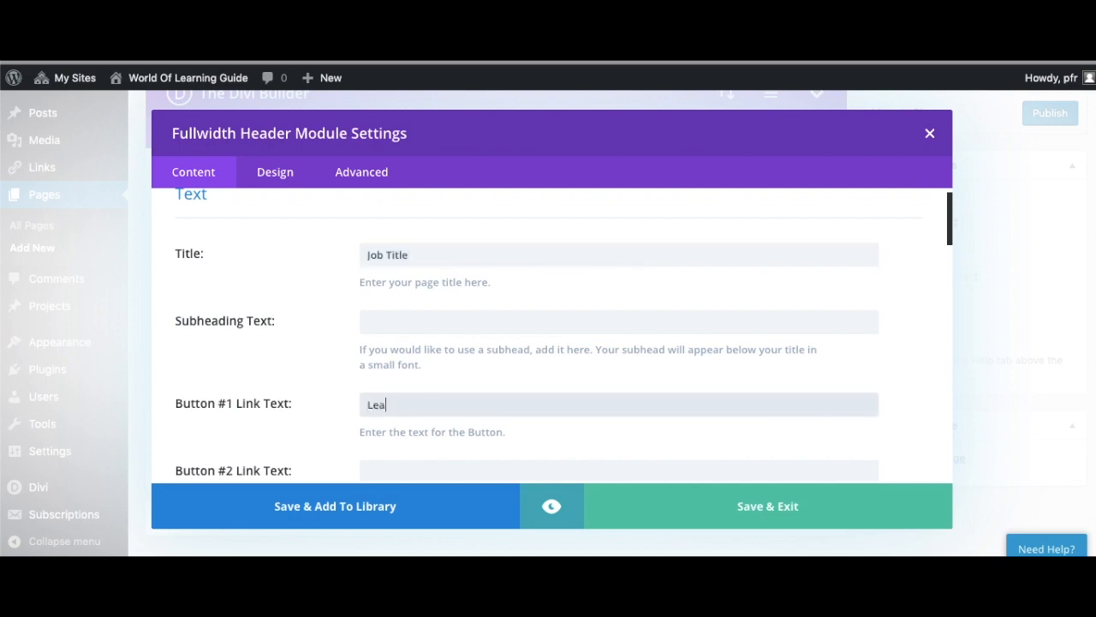
pyautogui.write('bout this company')
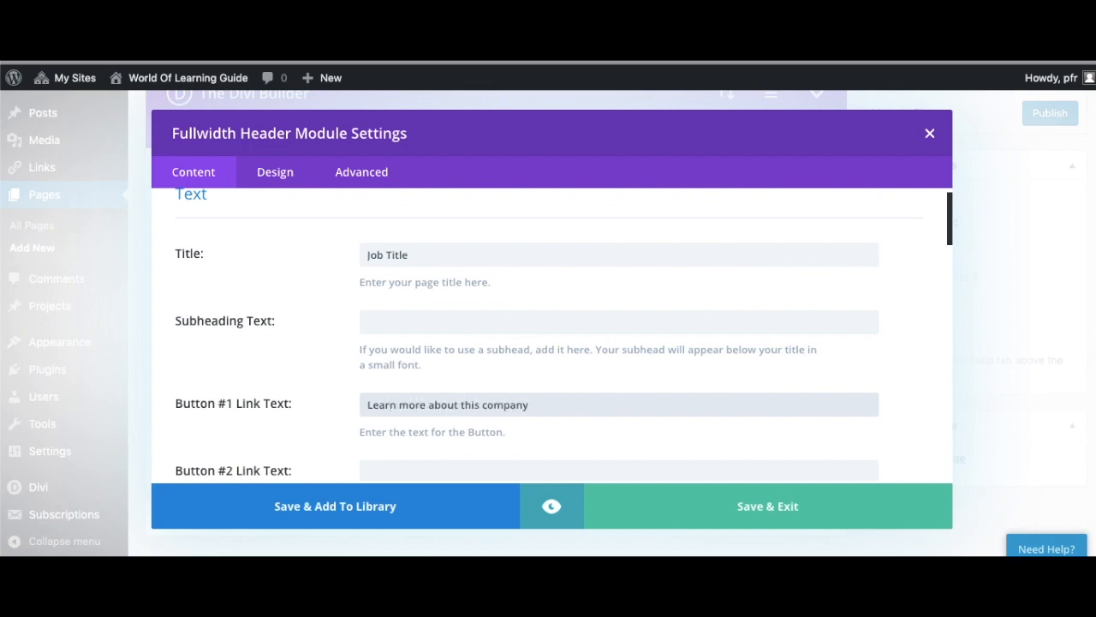
pyautogui.scroll(-1, 548, 343)
pyautogui.scroll(-2, 549, 343)
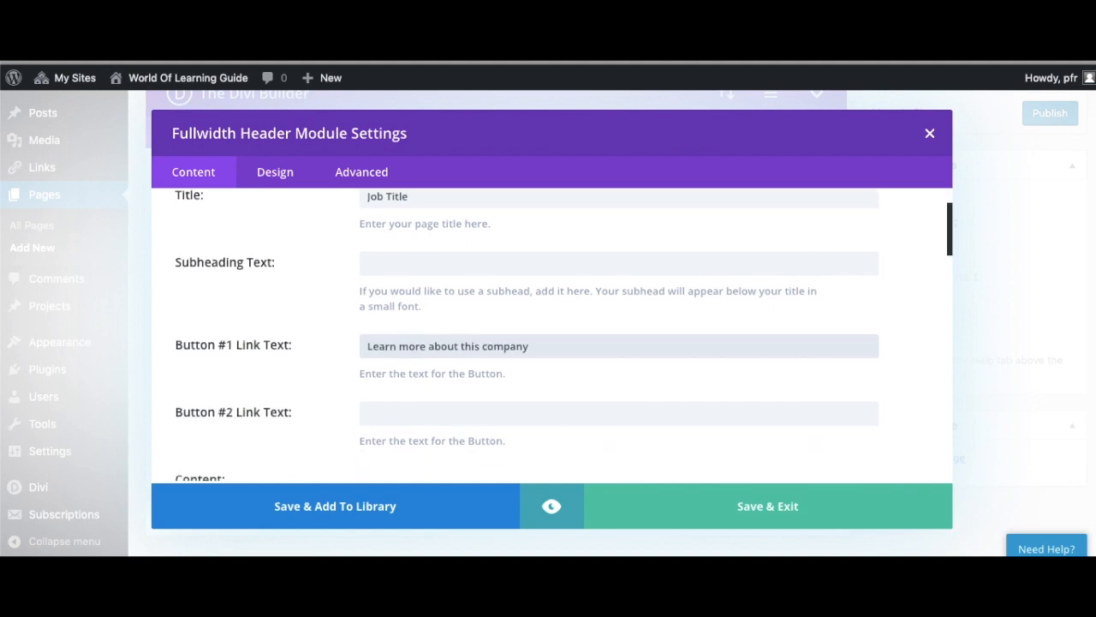
pyautogui.scroll(-2, 548, 342)
pyautogui.scroll(-2, 428, 403)
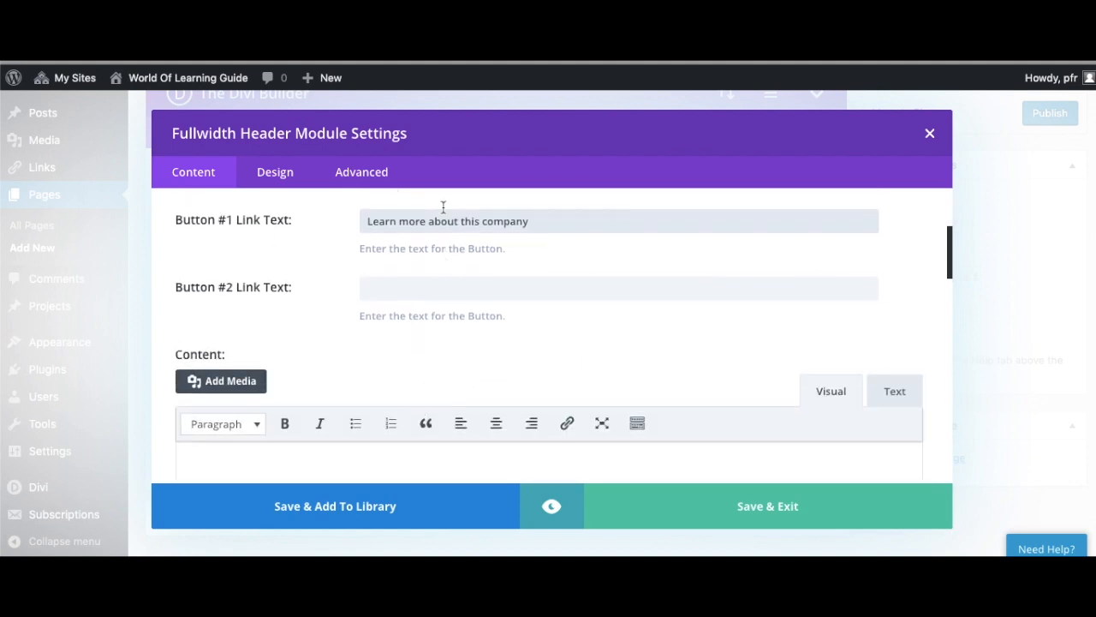
pyautogui.click(441, 287)
pyautogui.write('Lear')
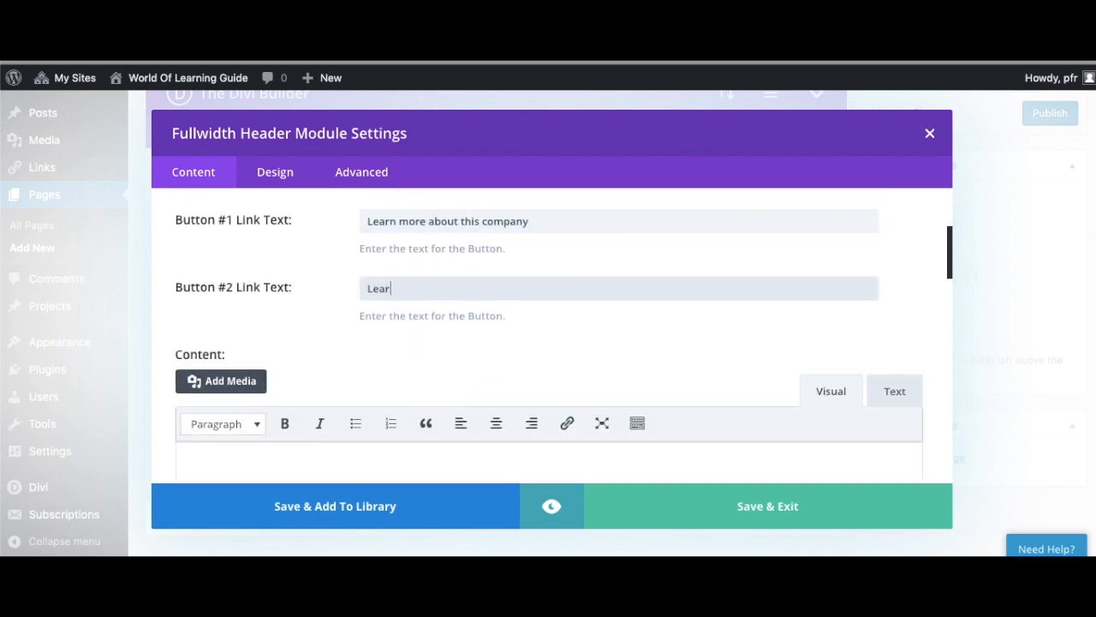
pyautogui.write('n more about me')
pyautogui.scroll(-2, 549, 343)
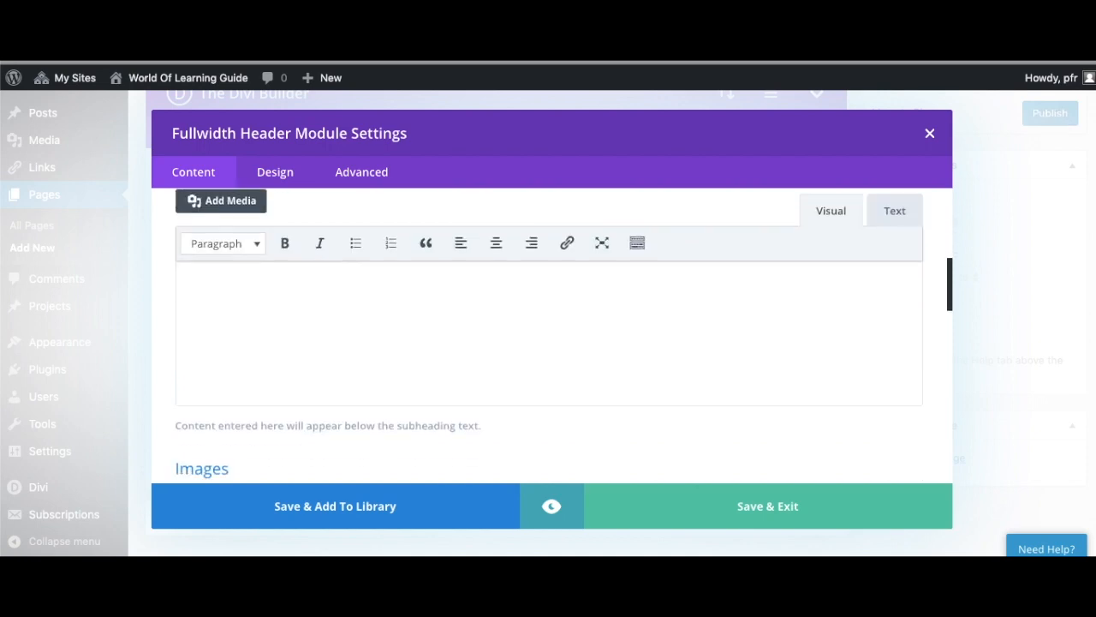
pyautogui.scroll(-3, 548, 343)
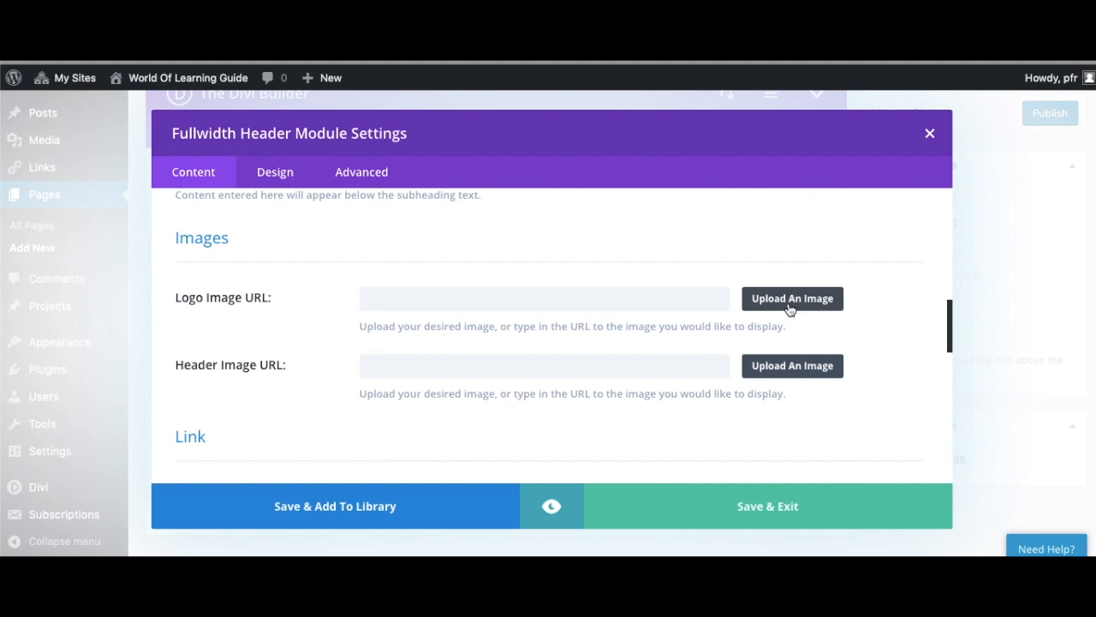
pyautogui.scroll(-2, 790, 309)
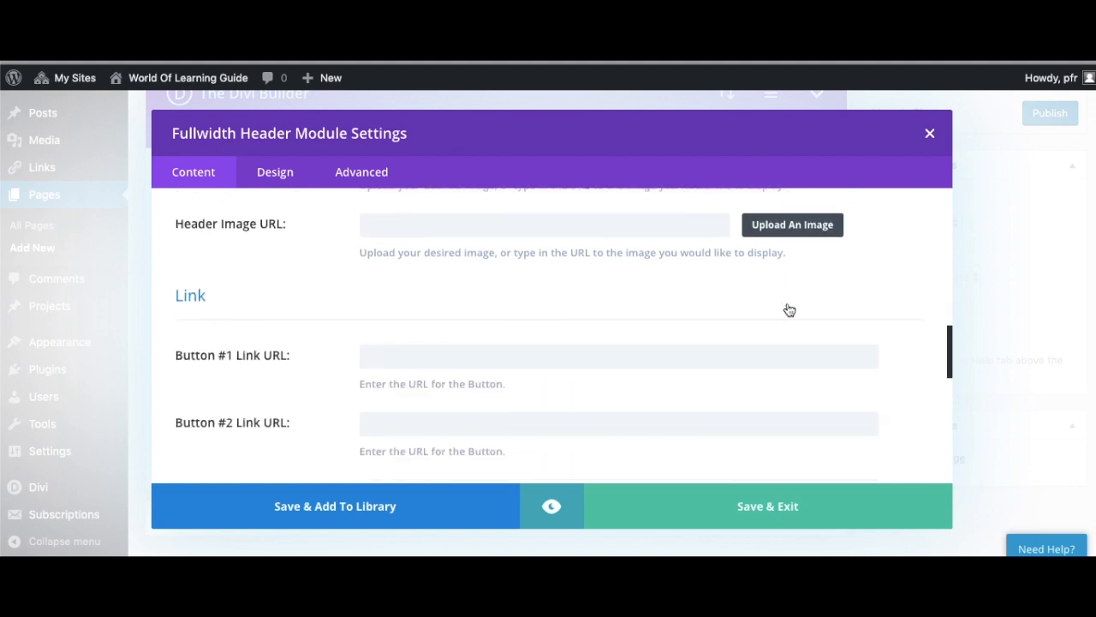
pyautogui.click(662, 356)
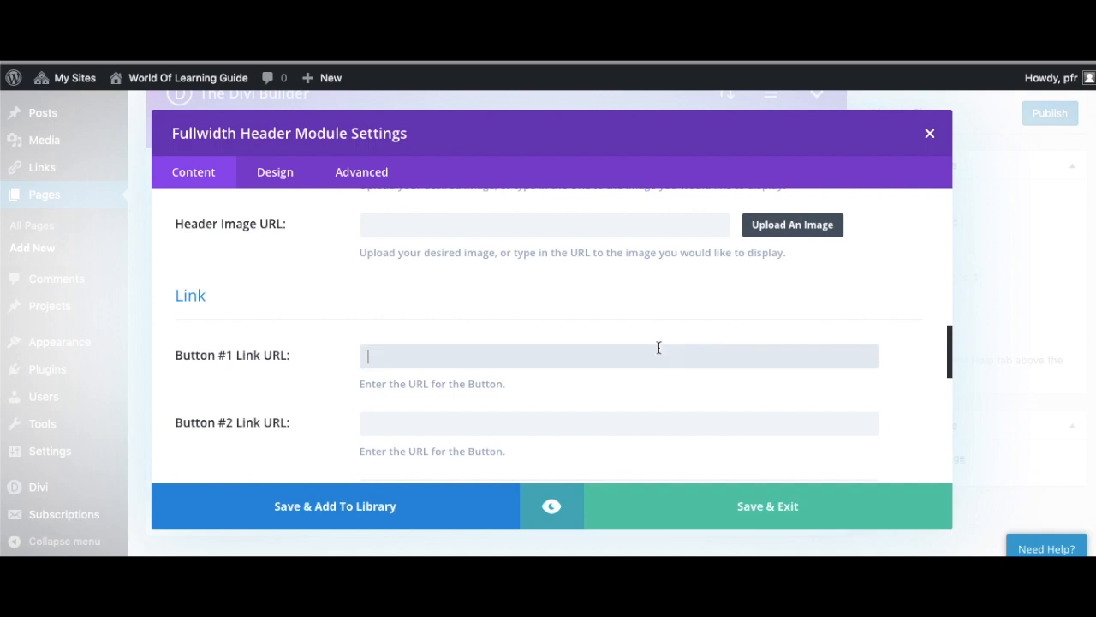
pyautogui.click(511, 427)
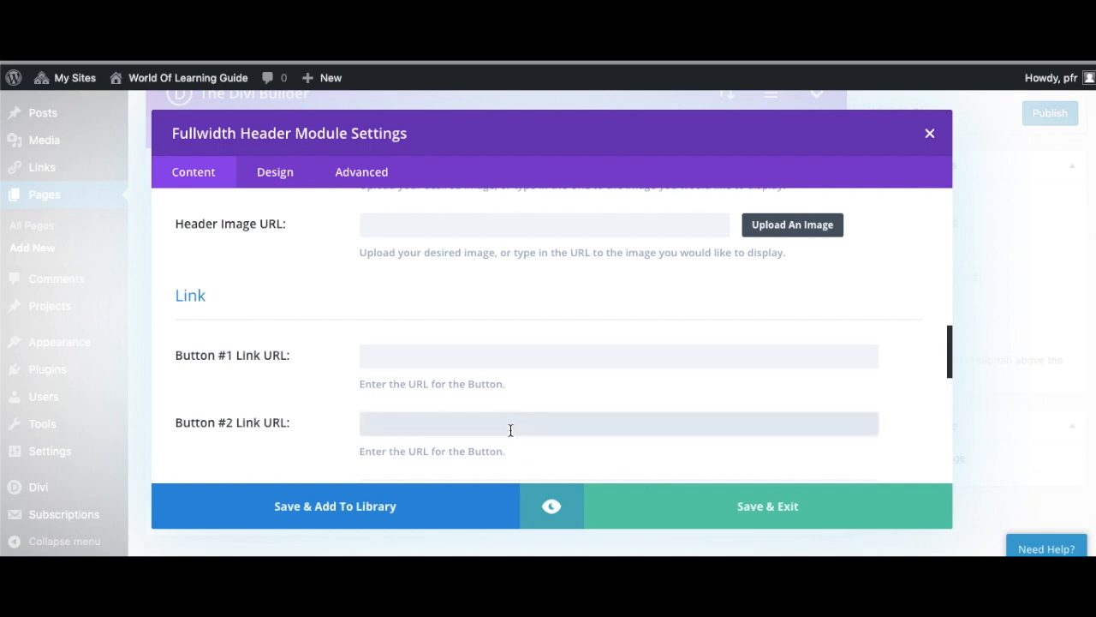
pyautogui.scroll(-2, 510, 430)
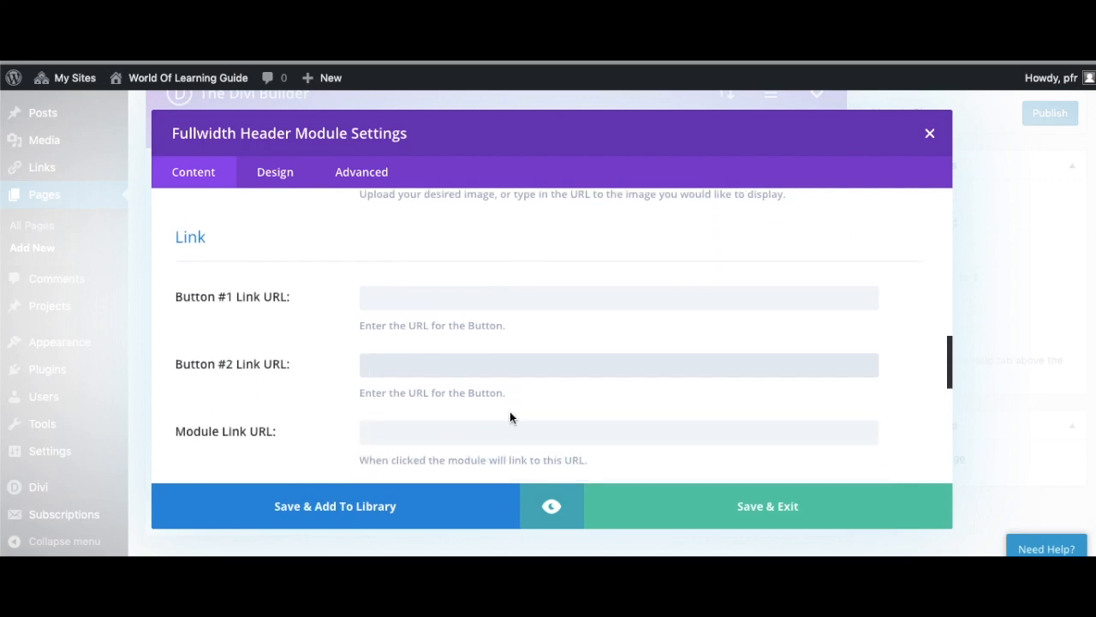
pyautogui.scroll(-3, 509, 417)
pyautogui.scroll(-3, 510, 417)
pyautogui.scroll(-2, 510, 417)
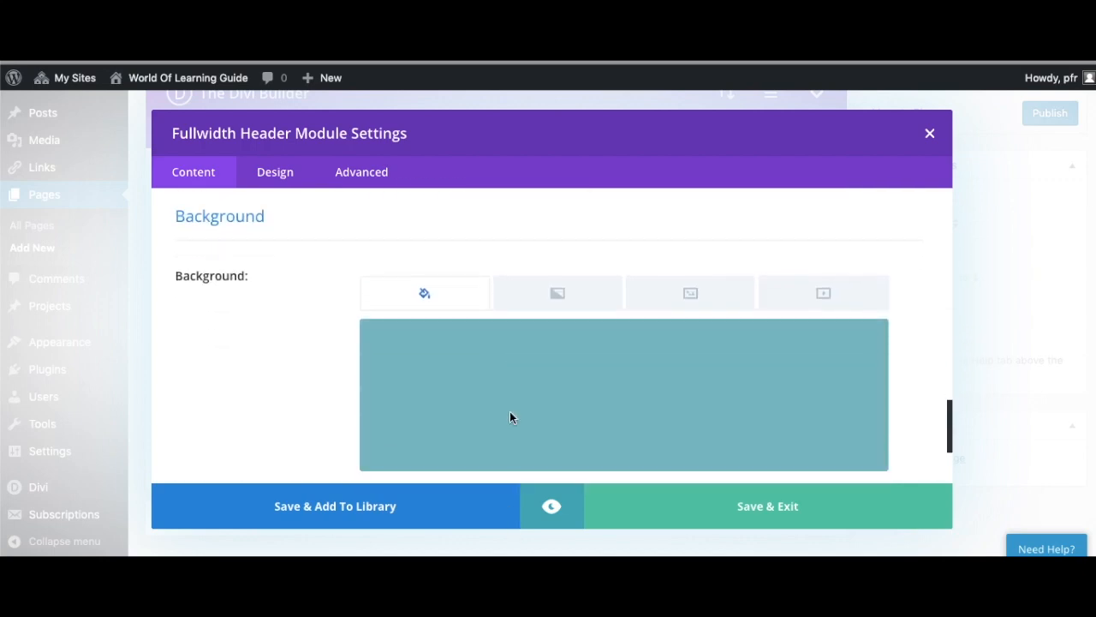
pyautogui.scroll(-1, 509, 417)
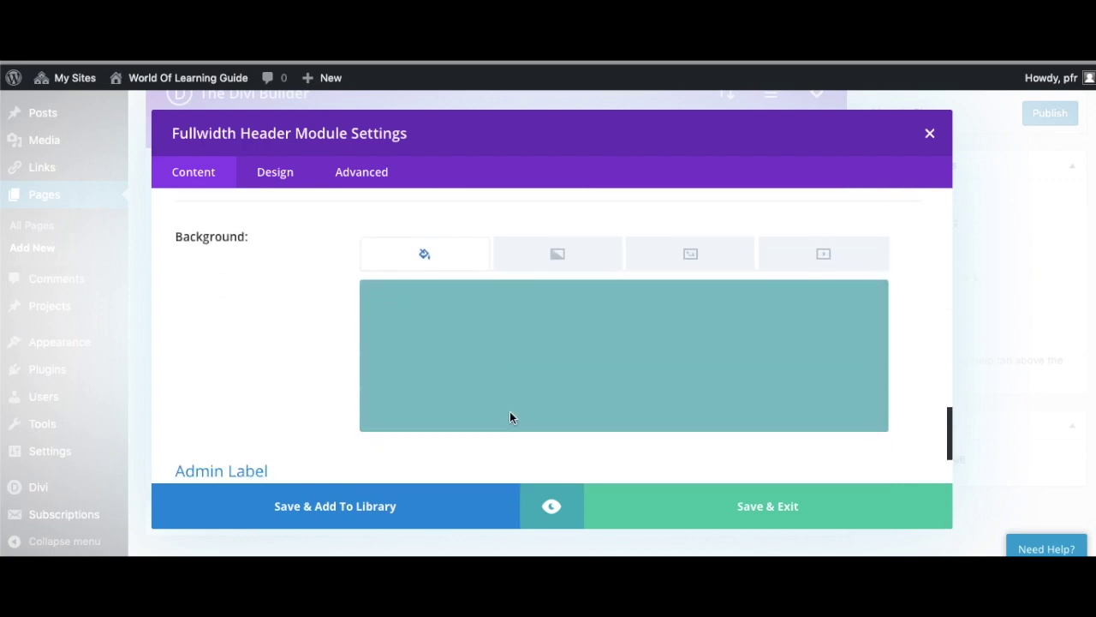
pyautogui.click(835, 257)
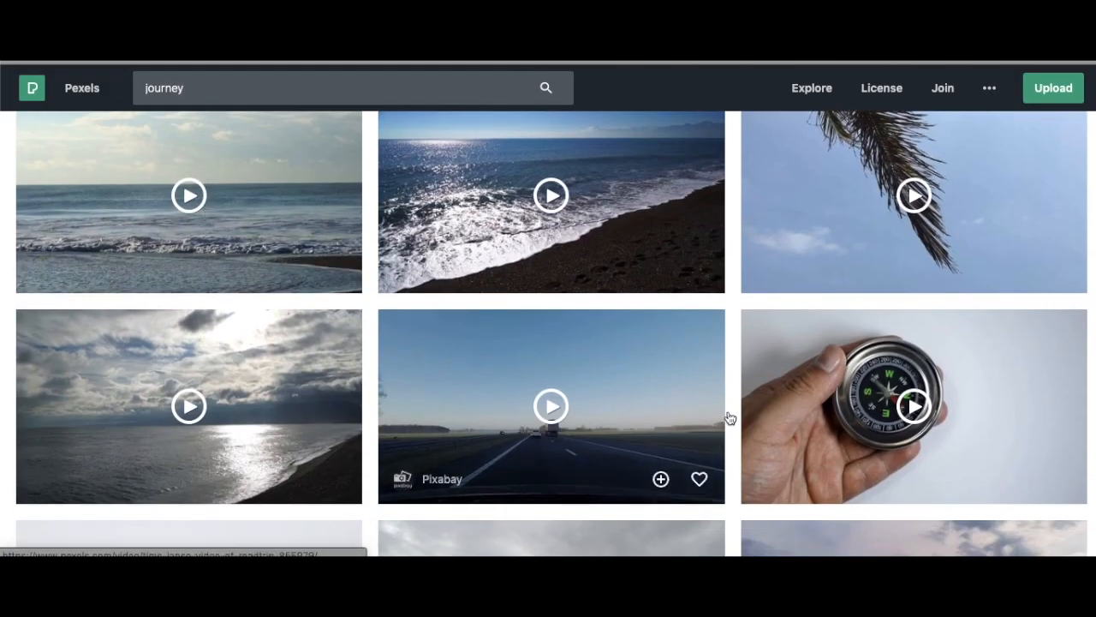
# Step: Pick the Pexels compass 'journey' video and upload it to the media library
pyautogui.click(829, 387)
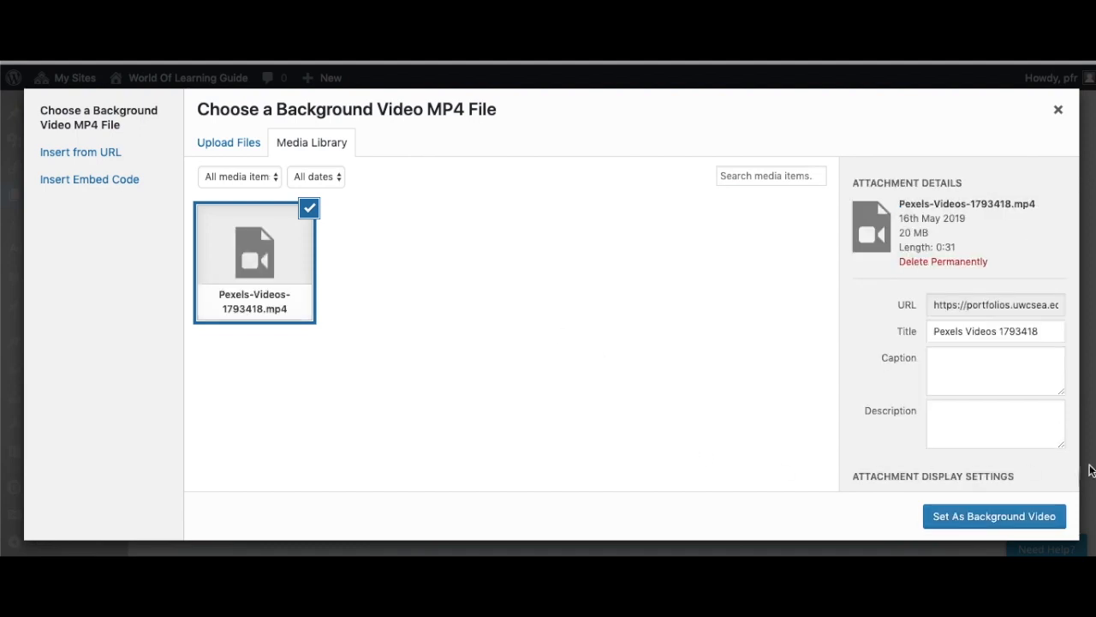
# Step: Use the uploaded compass clip as the header background video and save the module
pyautogui.click(993, 516)
pyautogui.scroll(-5, 790, 393)
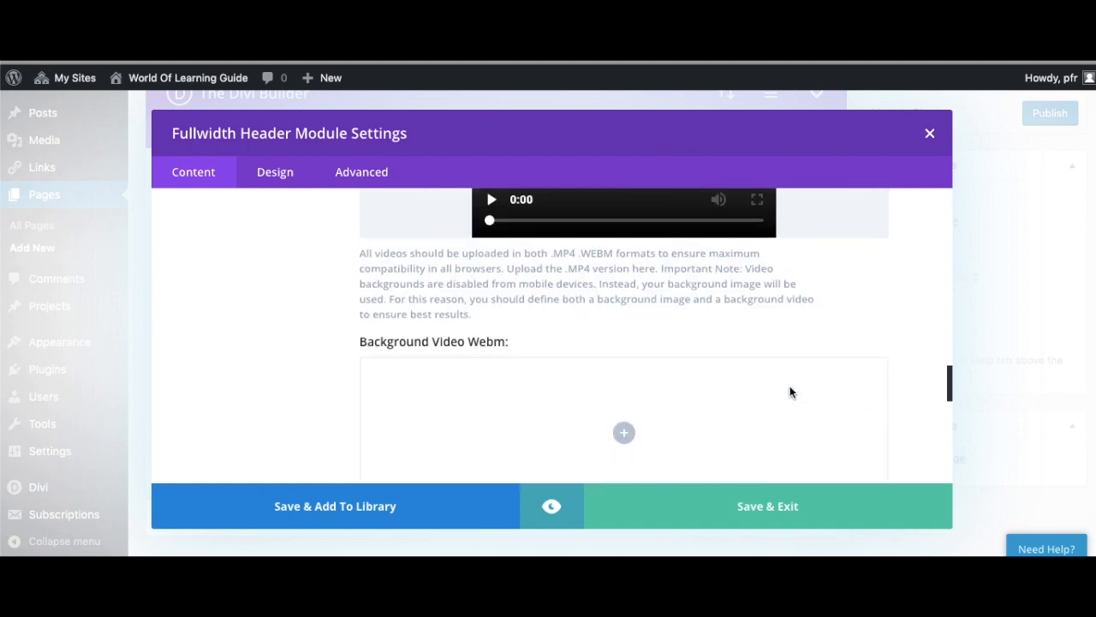
pyautogui.scroll(-5, 790, 393)
pyautogui.scroll(-5, 789, 393)
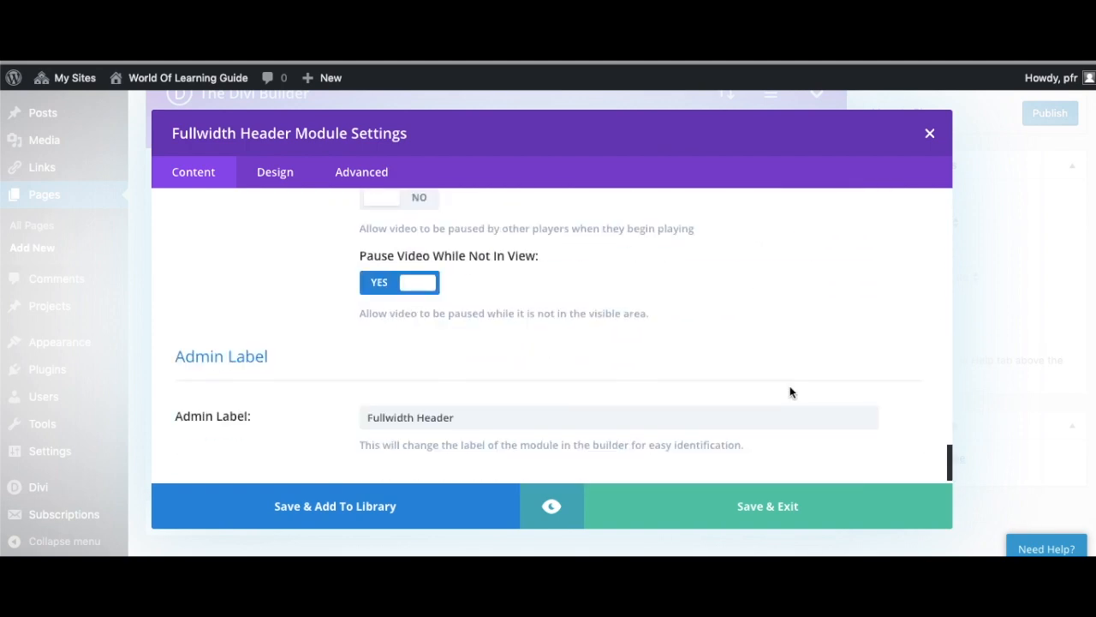
pyautogui.click(767, 505)
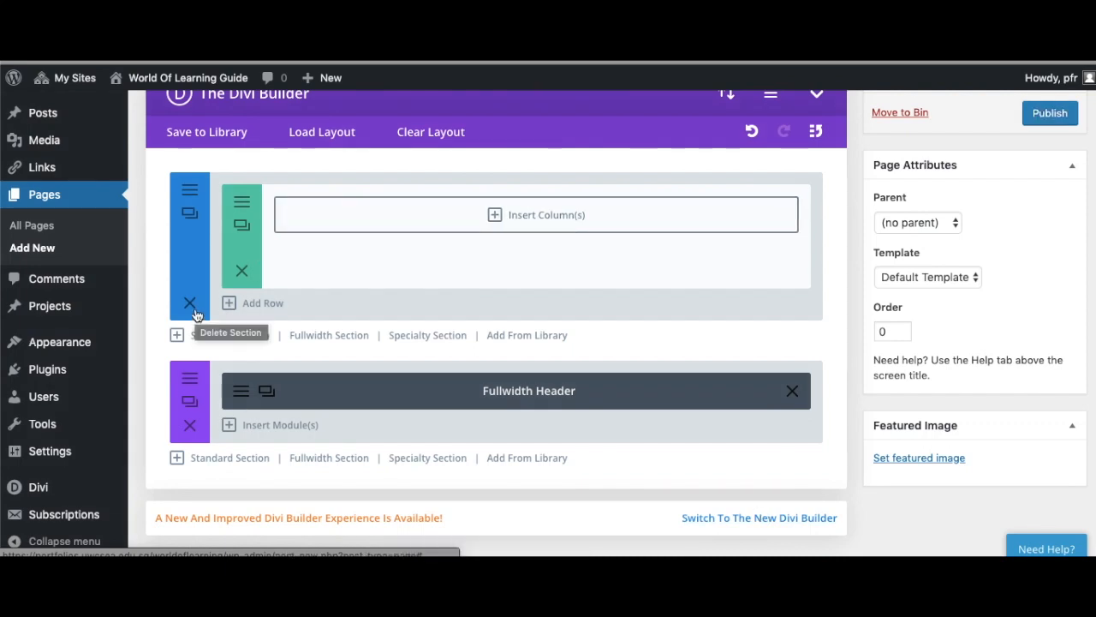
# Step: Delete the empty standard section and save a black background on the header section
pyautogui.click(190, 304)
pyautogui.click(189, 191)
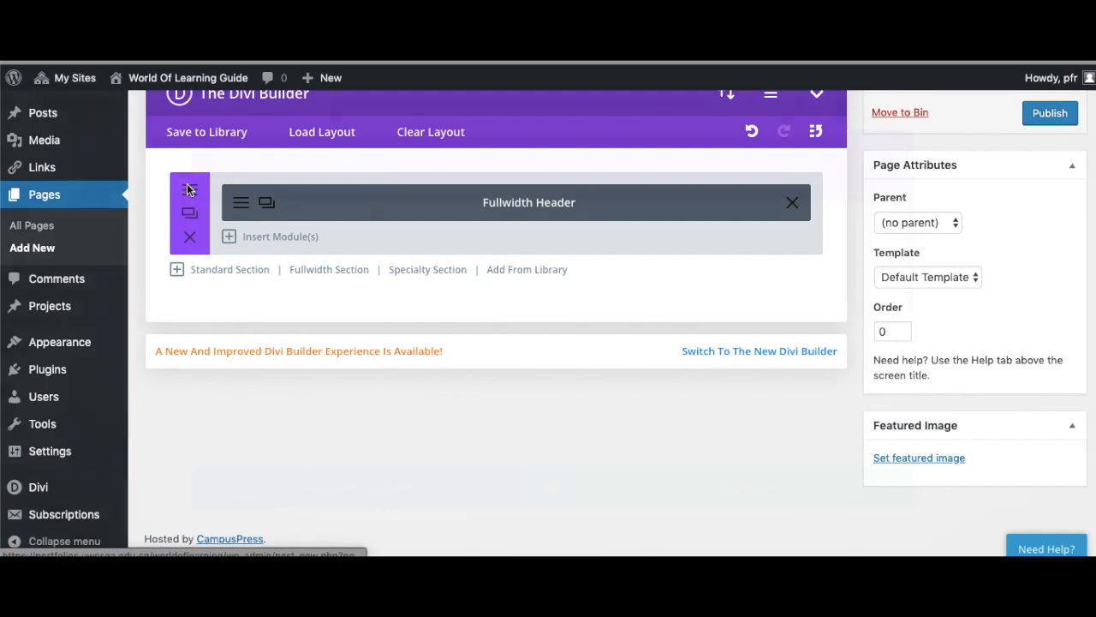
pyautogui.scroll(-3, 317, 352)
pyautogui.scroll(-2, 317, 351)
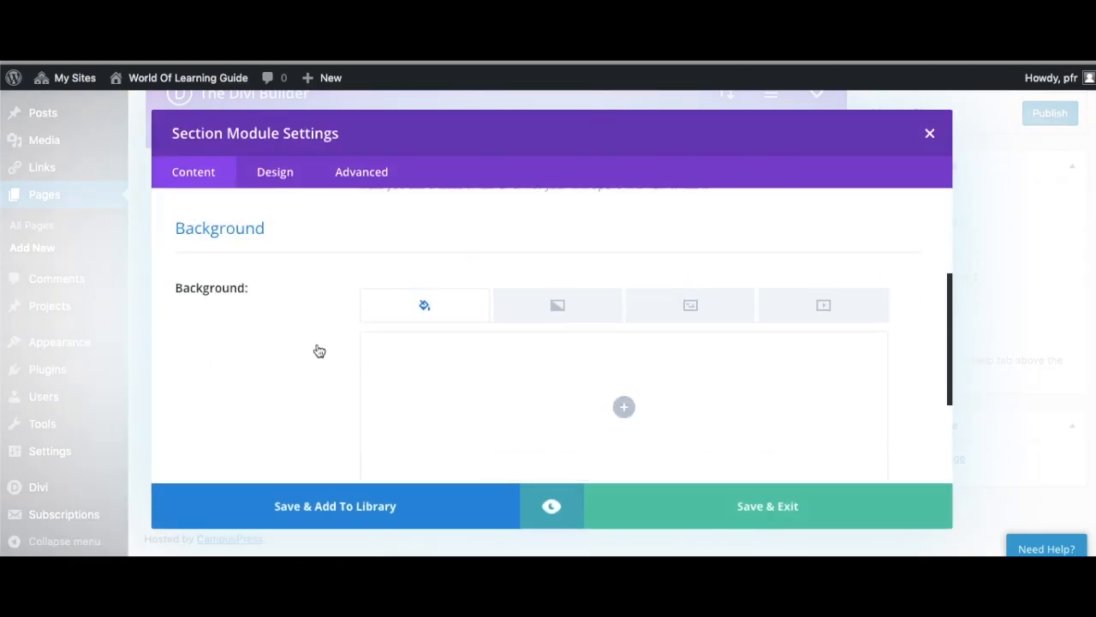
pyautogui.click(621, 416)
pyautogui.scroll(-2, 621, 415)
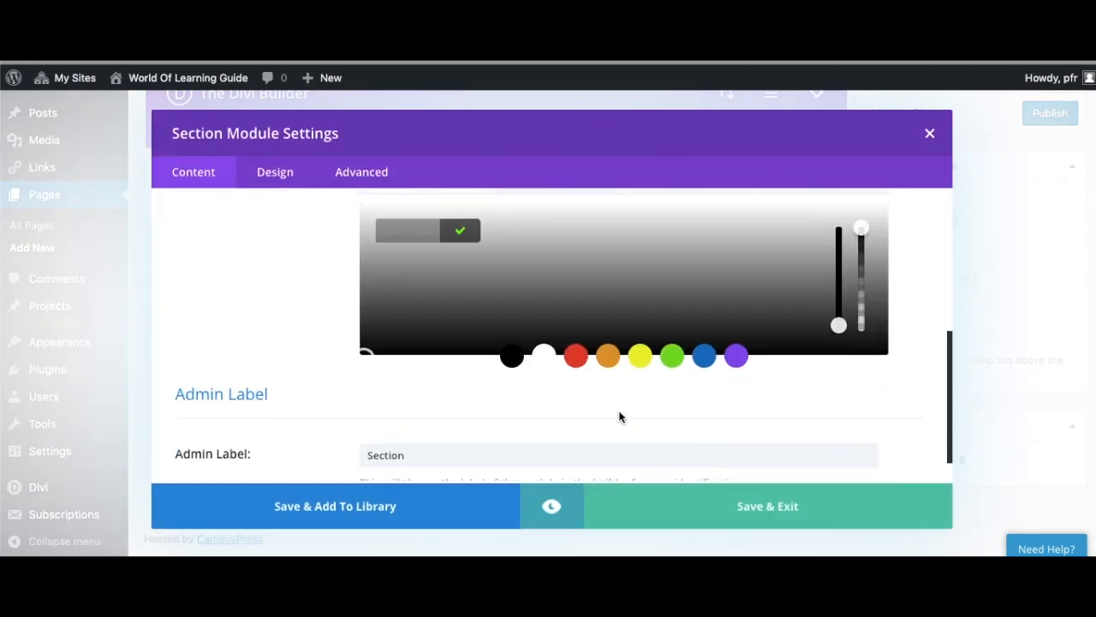
pyautogui.click(512, 358)
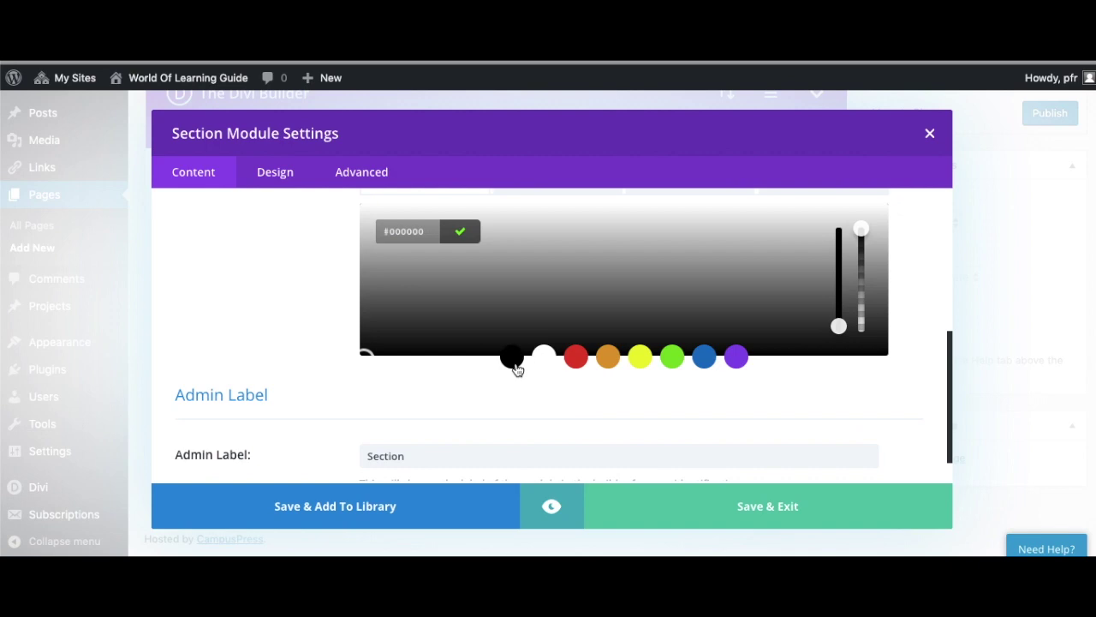
pyautogui.click(703, 512)
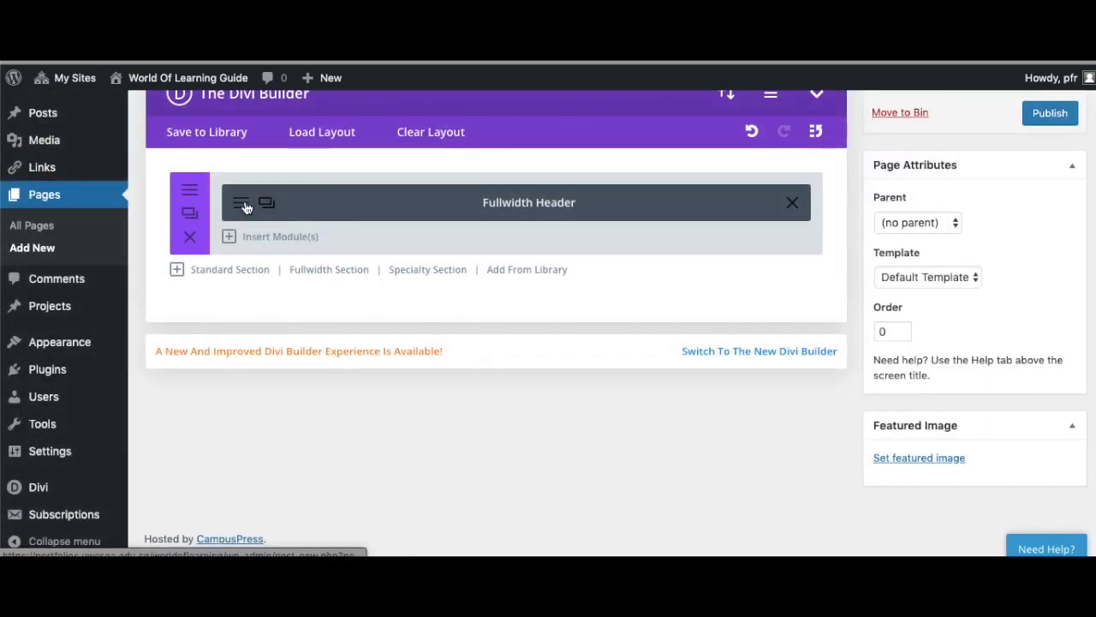
# Step: Make the header fullscreen with a white circled-triangle scroll-down icon sized 76px
pyautogui.click(243, 206)
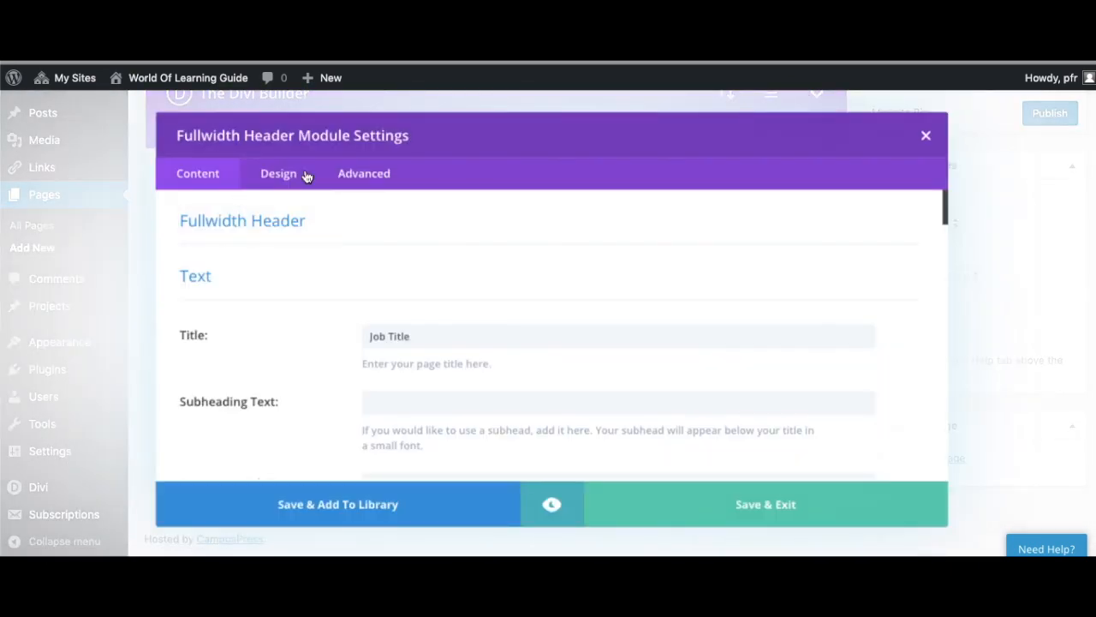
pyautogui.click(275, 172)
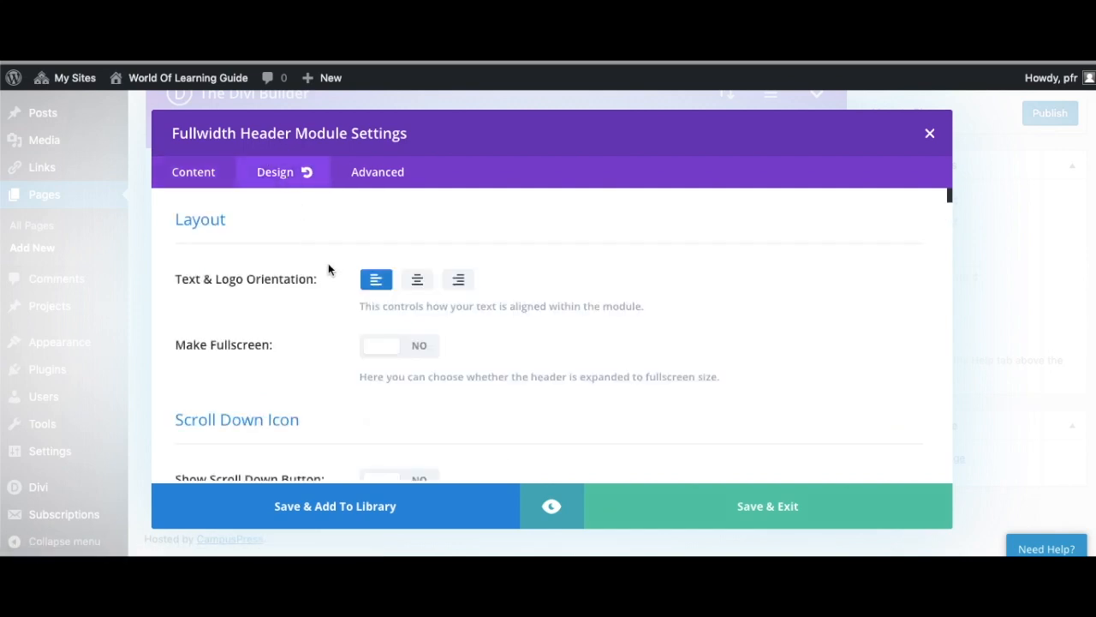
pyautogui.scroll(-2, 346, 313)
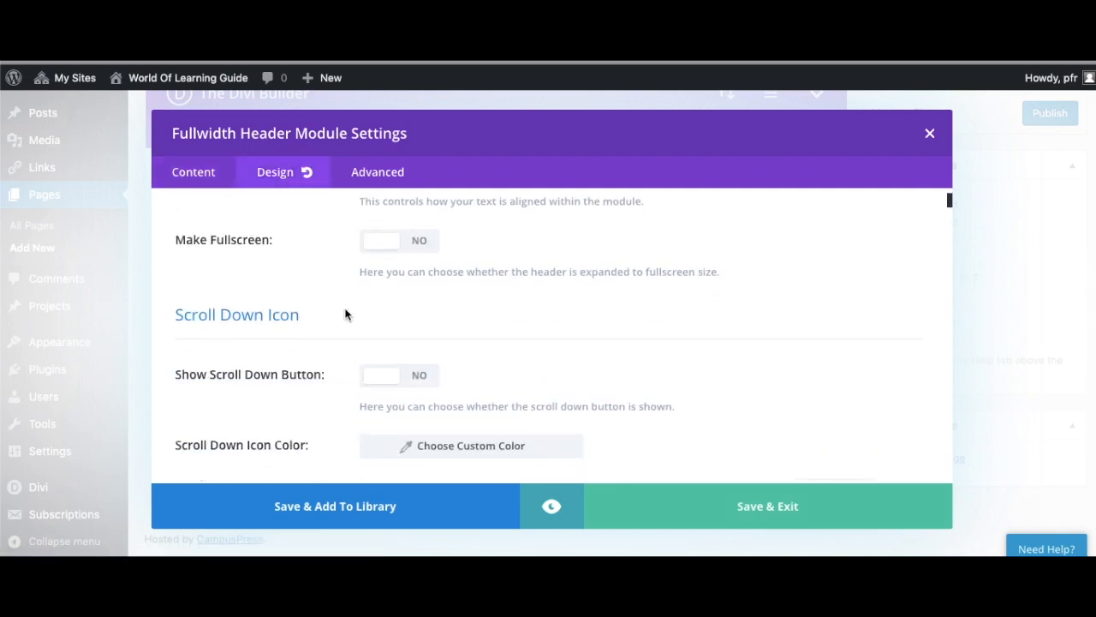
pyautogui.click(427, 244)
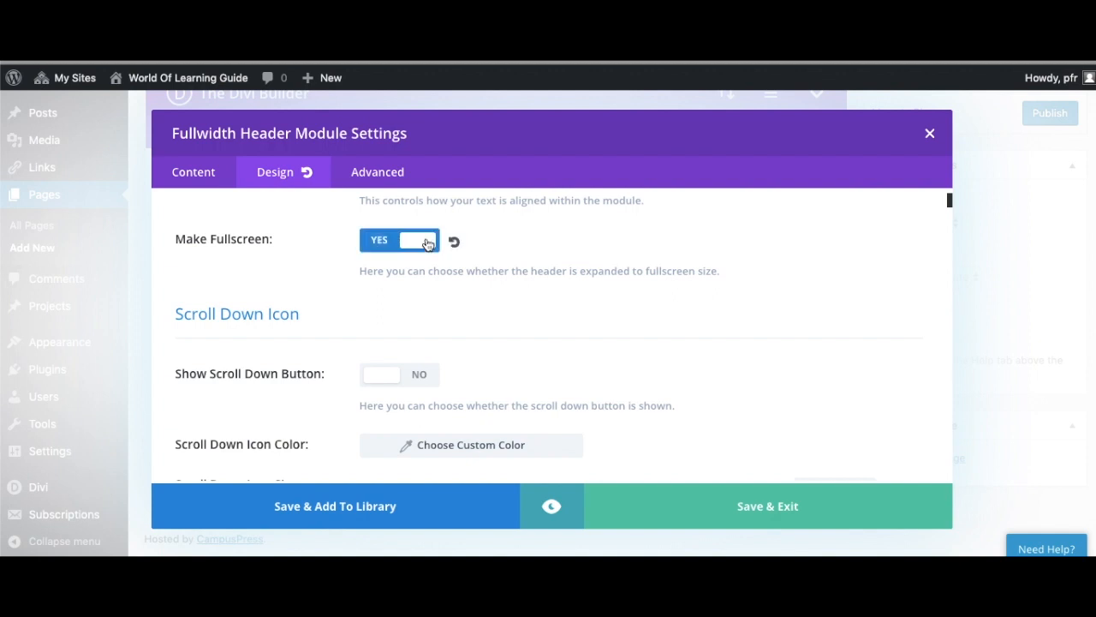
pyautogui.scroll(-2, 427, 243)
pyautogui.click(403, 240)
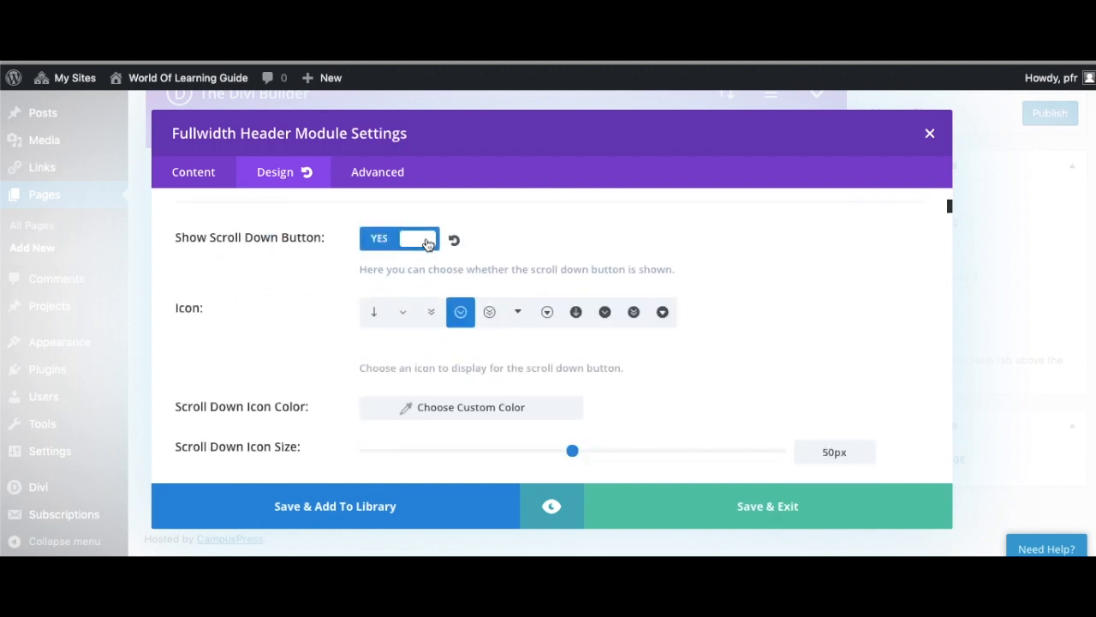
pyautogui.click(546, 312)
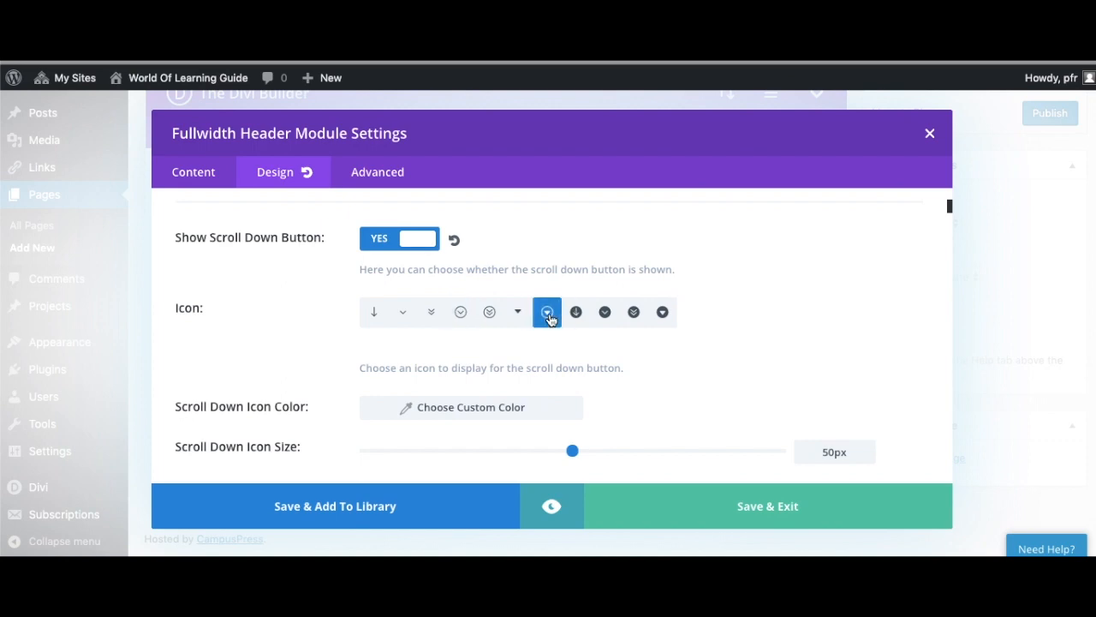
pyautogui.scroll(-2, 551, 317)
pyautogui.click(513, 285)
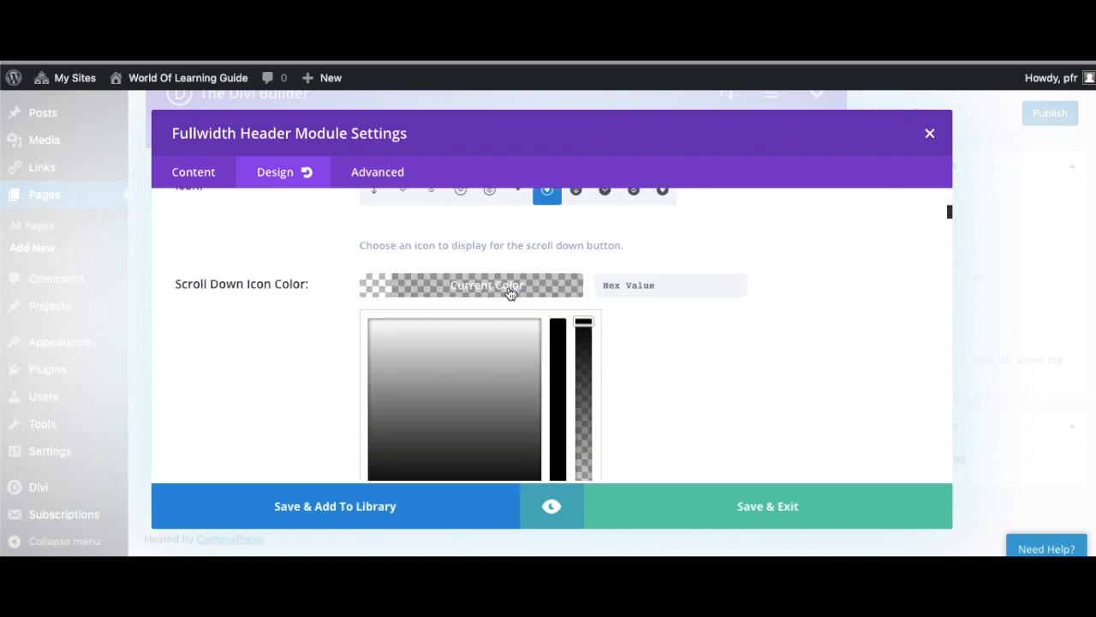
pyautogui.scroll(-2, 457, 411)
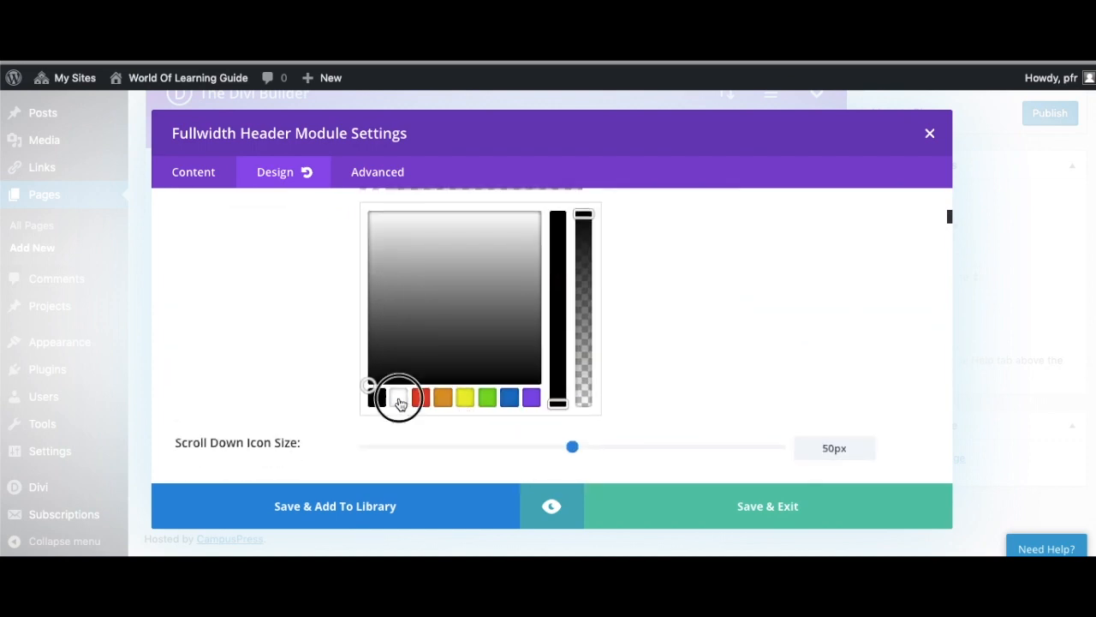
pyautogui.click(399, 396)
pyautogui.scroll(-1, 694, 353)
pyautogui.click(680, 411)
pyautogui.scroll(-3, 681, 412)
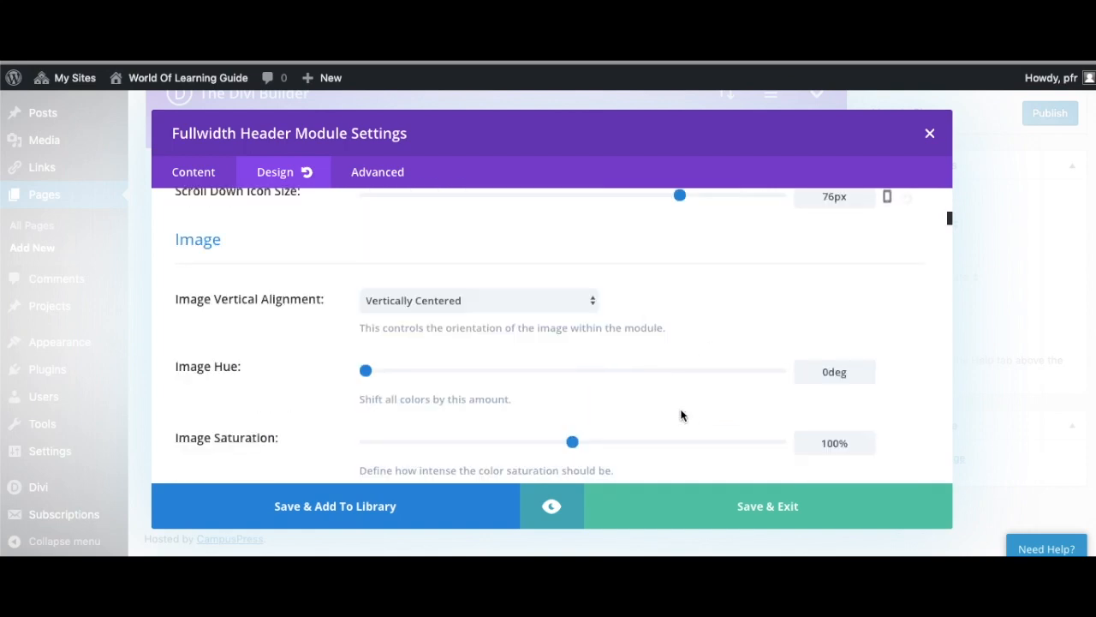
pyautogui.scroll(-2, 682, 415)
pyautogui.scroll(-3, 681, 415)
pyautogui.scroll(-3, 682, 415)
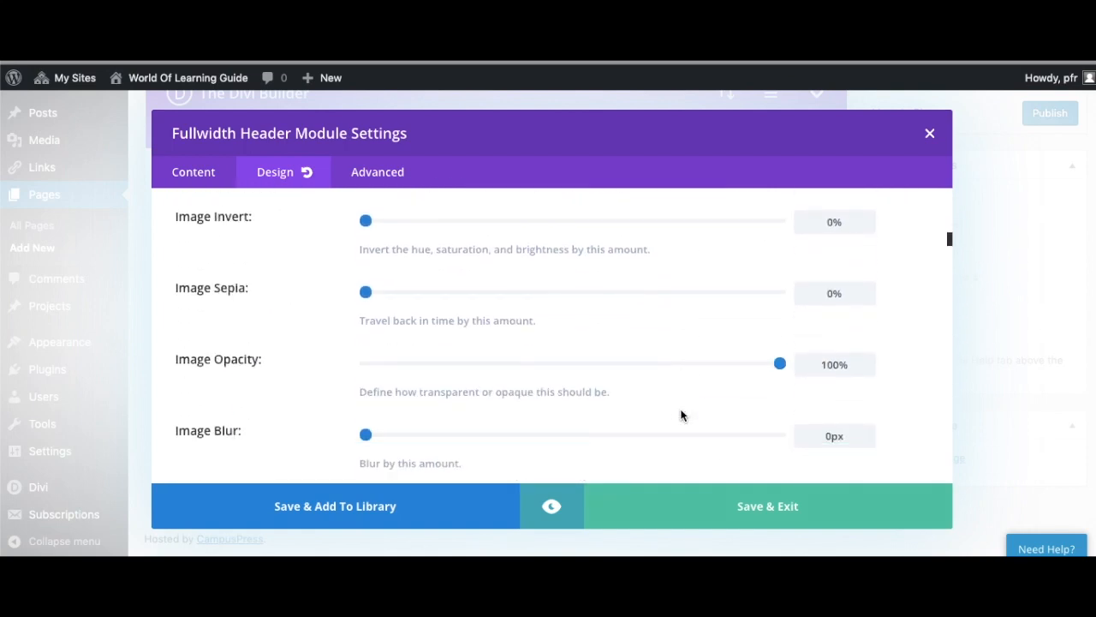
pyautogui.scroll(-3, 681, 415)
pyautogui.scroll(-3, 681, 415)
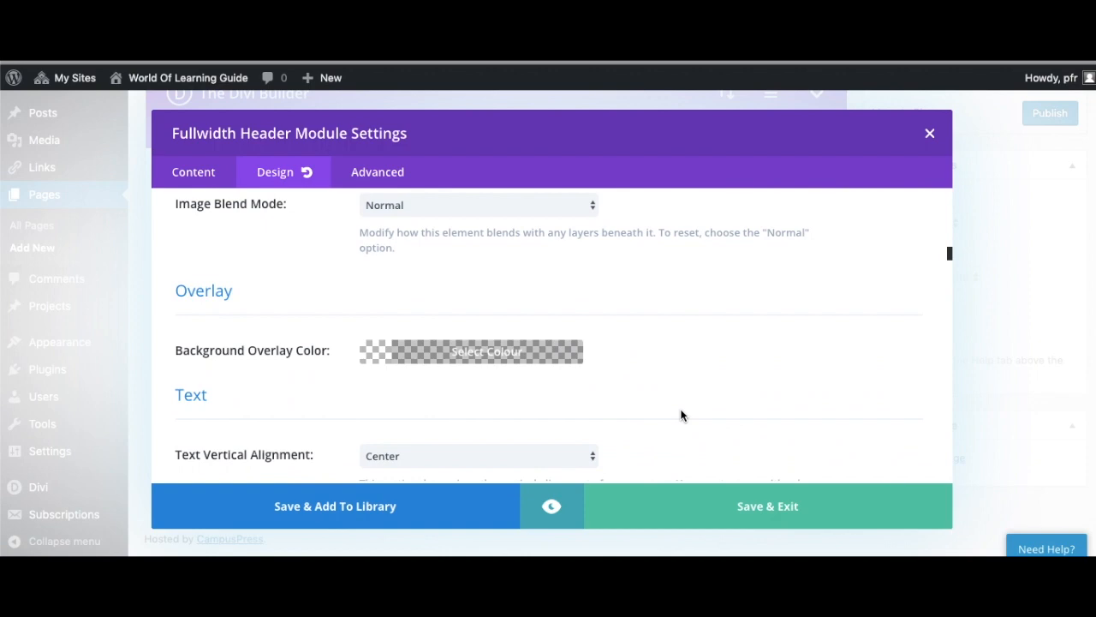
pyautogui.scroll(-2, 682, 415)
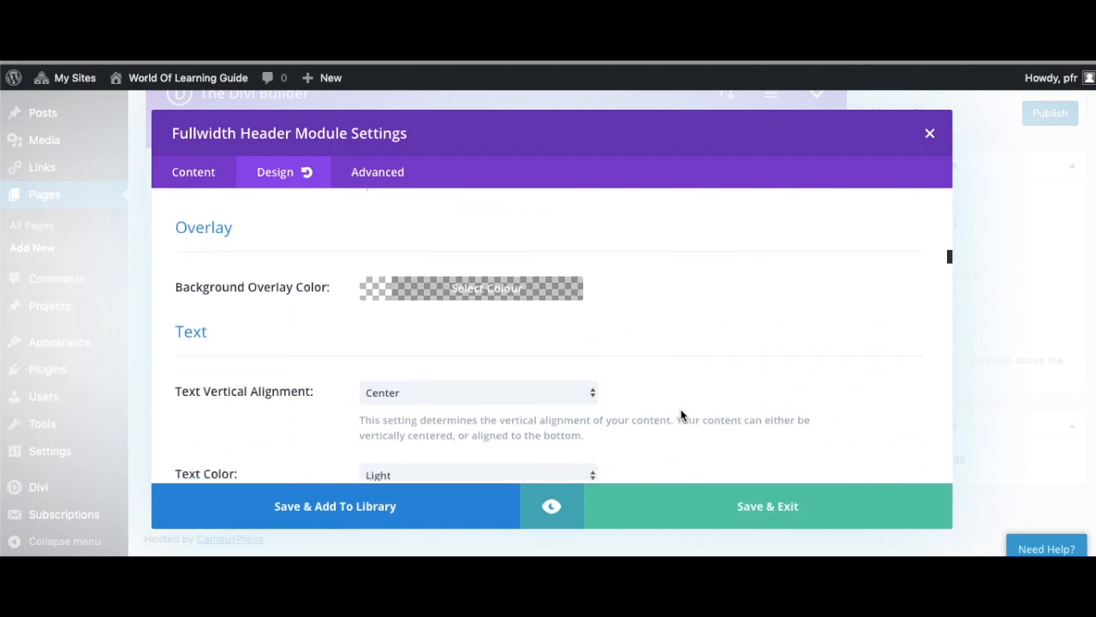
pyautogui.scroll(-2, 682, 416)
pyautogui.scroll(-4, 682, 415)
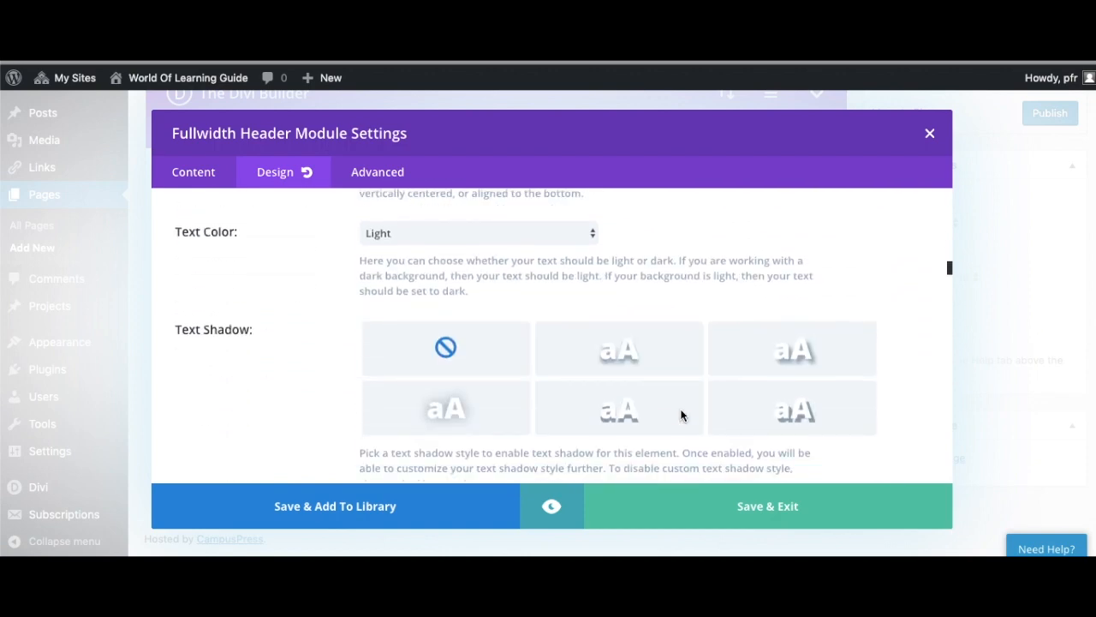
# Step: Add a text shadow, make the title white, and preview the header
pyautogui.click(653, 428)
pyautogui.scroll(-5, 631, 417)
pyautogui.scroll(-4, 631, 417)
pyautogui.scroll(-3, 630, 417)
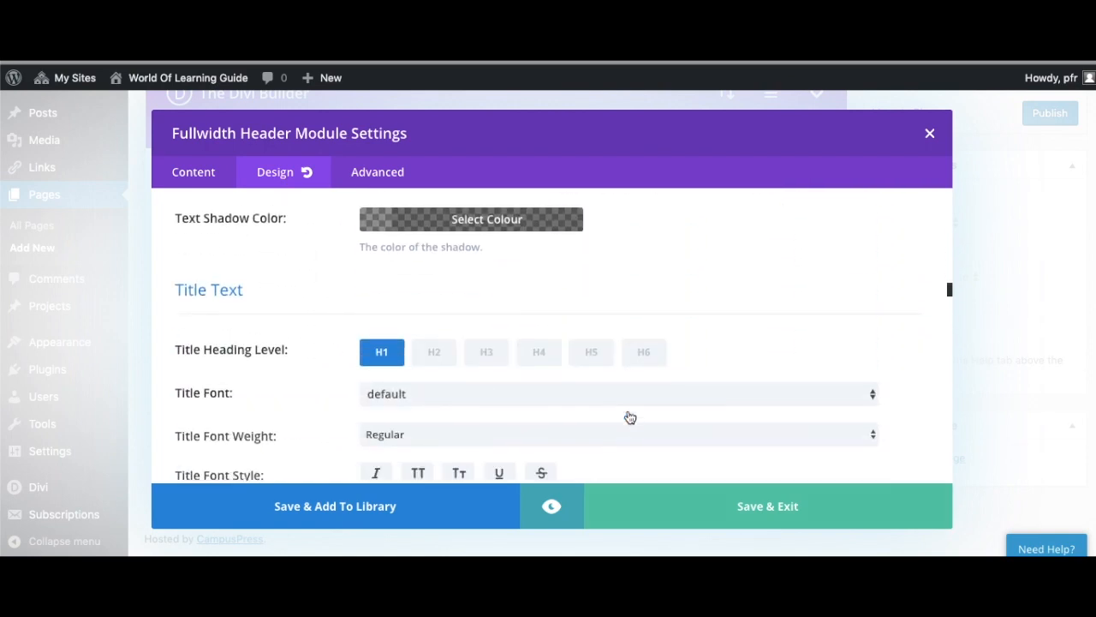
pyautogui.scroll(-3, 631, 417)
pyautogui.scroll(-3, 630, 417)
pyautogui.click(479, 377)
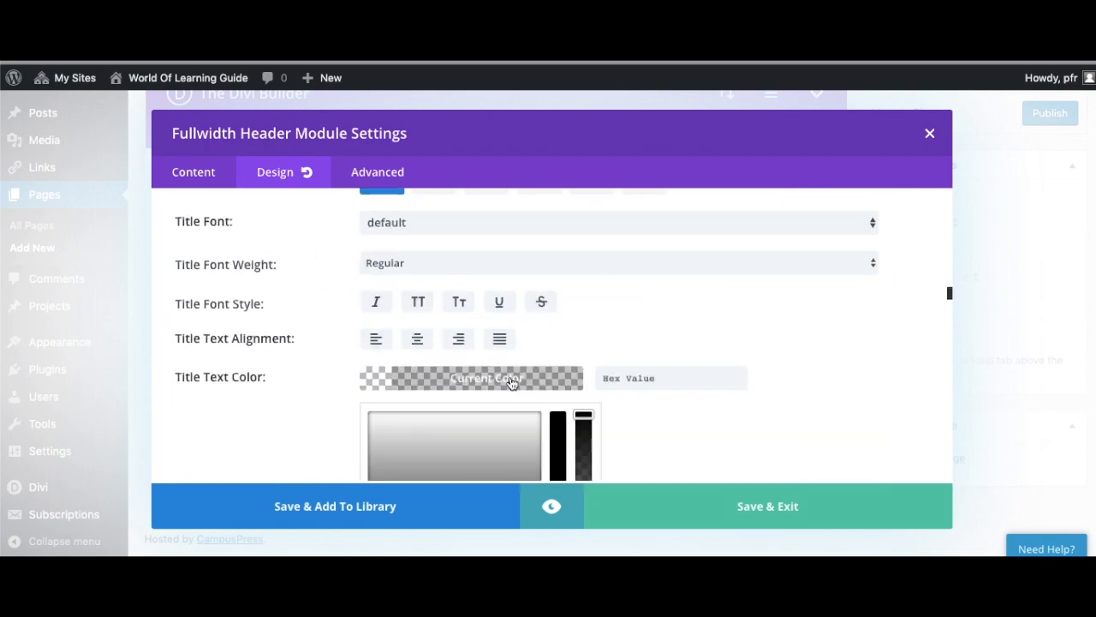
pyautogui.scroll(-2, 478, 379)
pyautogui.click(398, 439)
pyautogui.click(552, 505)
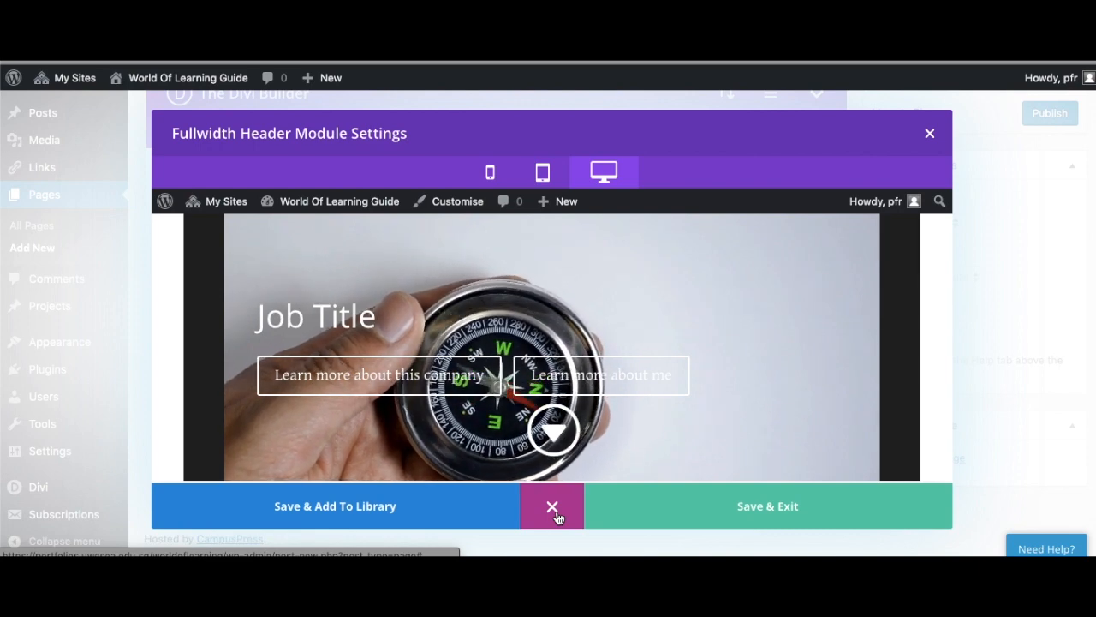
# Step: Give Button Two custom styling with a #000000 background, preview, and save the header
pyautogui.click(555, 512)
pyautogui.scroll(-10, 558, 305)
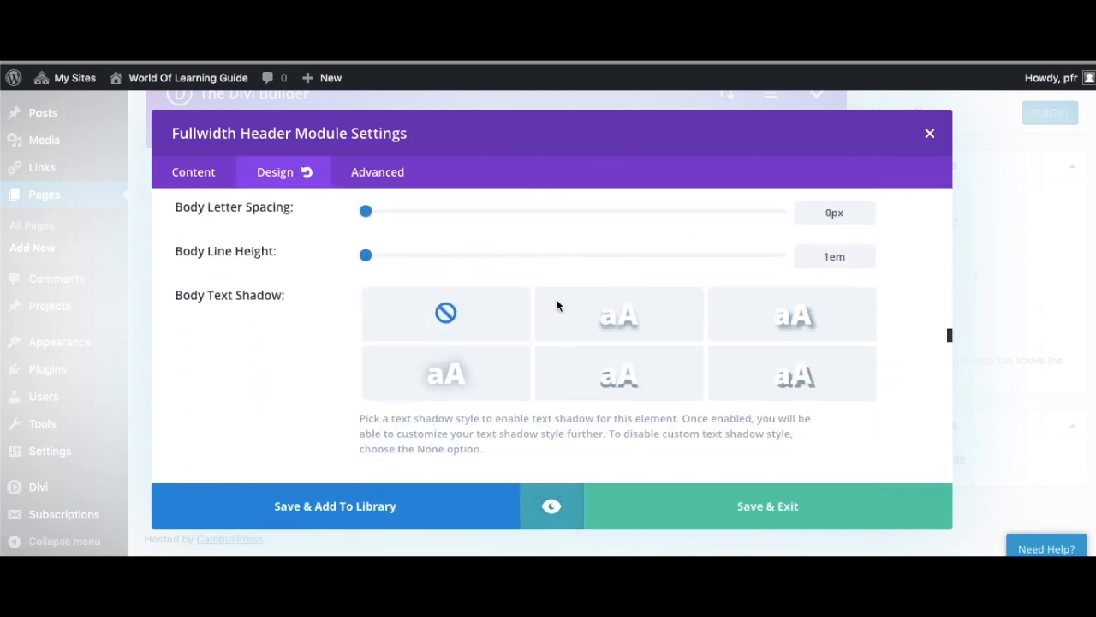
pyautogui.scroll(-10, 558, 304)
pyautogui.scroll(-5, 557, 304)
pyautogui.scroll(-8, 558, 304)
pyautogui.scroll(-4, 557, 304)
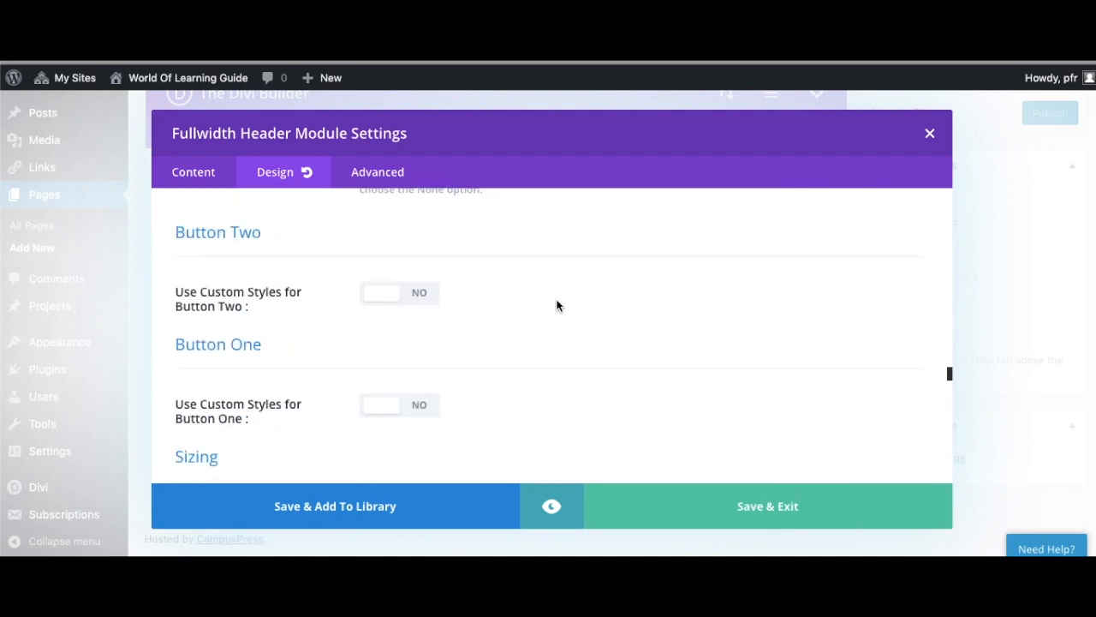
pyautogui.click(398, 292)
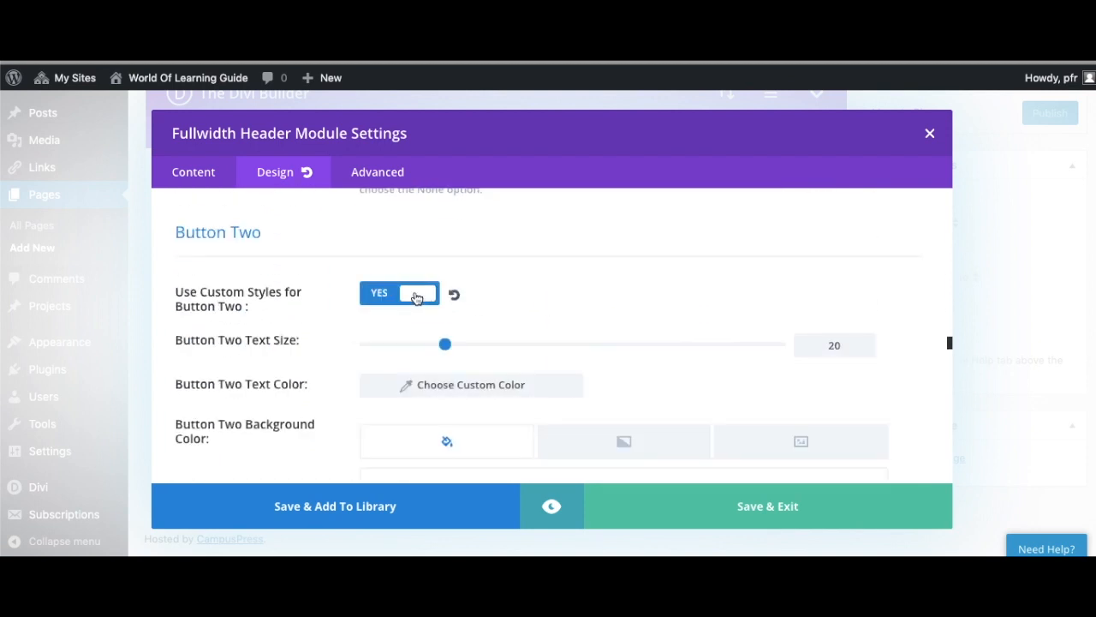
pyautogui.scroll(-3, 480, 326)
pyautogui.scroll(-3, 585, 303)
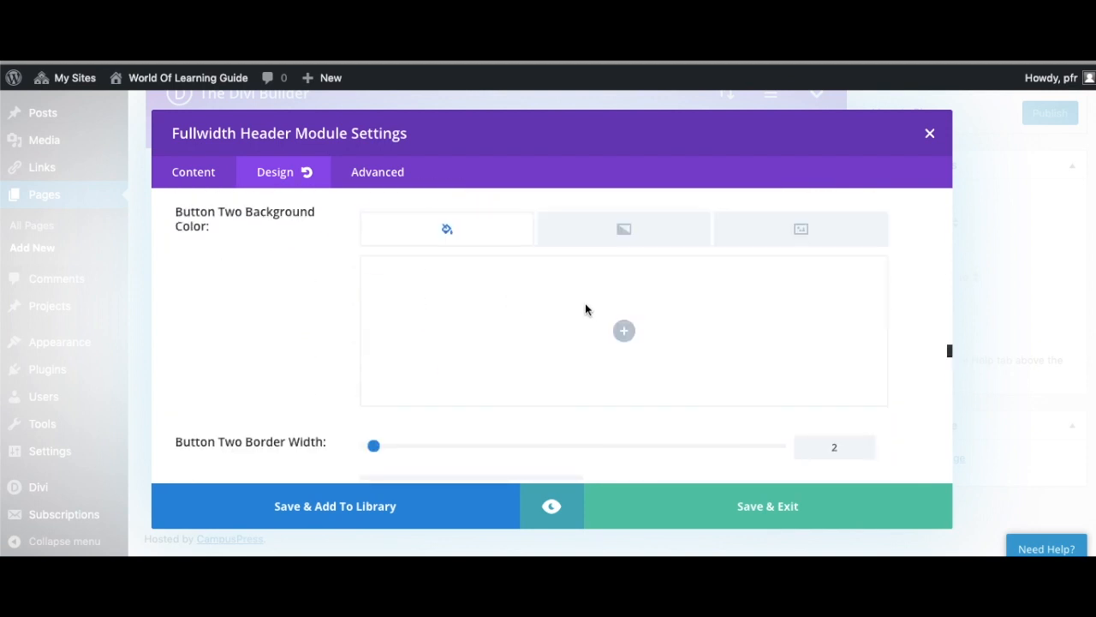
pyautogui.click(585, 304)
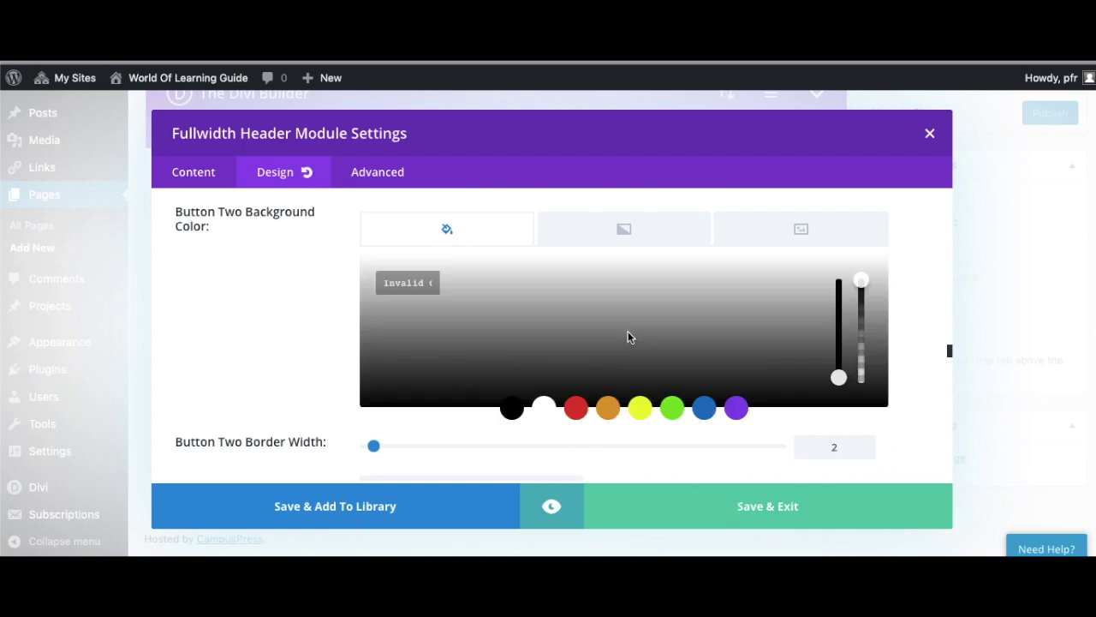
pyautogui.click(551, 505)
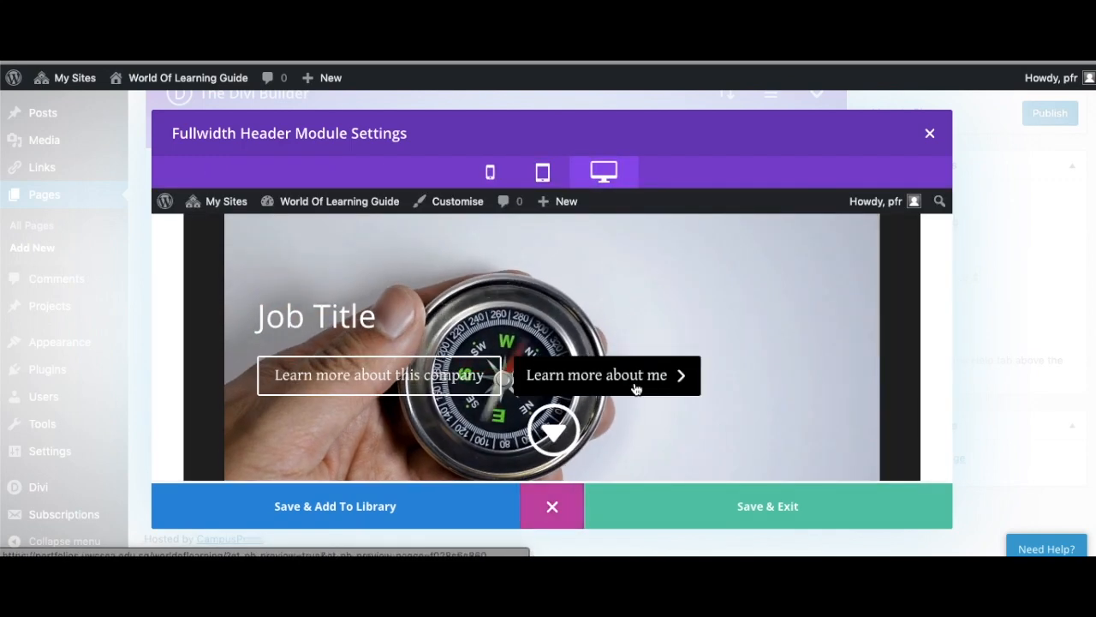
pyautogui.click(742, 507)
pyautogui.scroll(5, 732, 514)
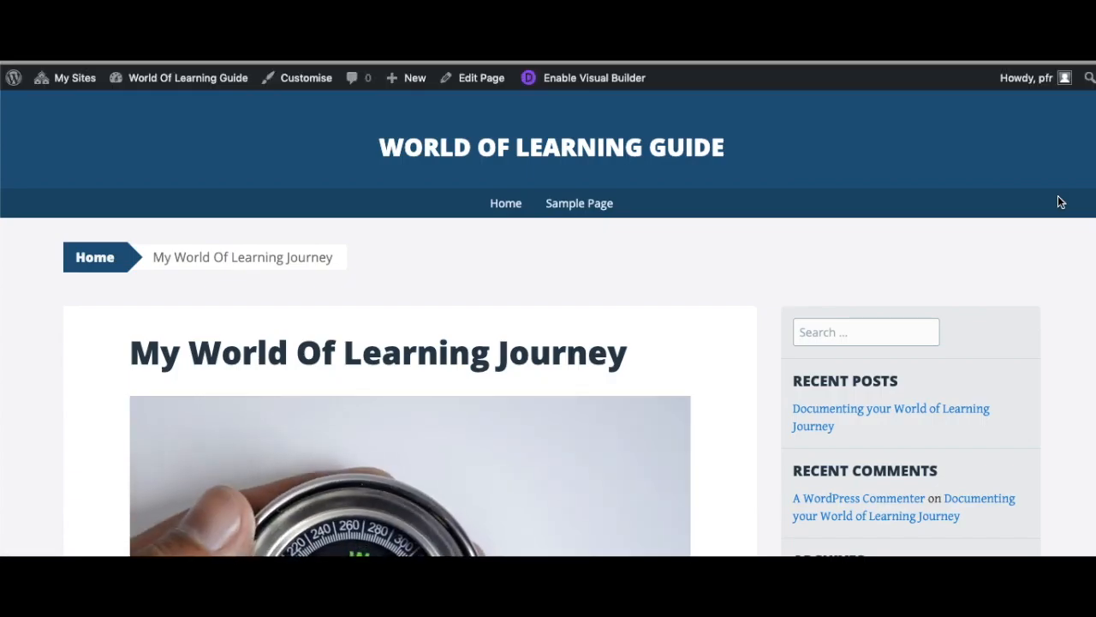
pyautogui.scroll(-3, 683, 317)
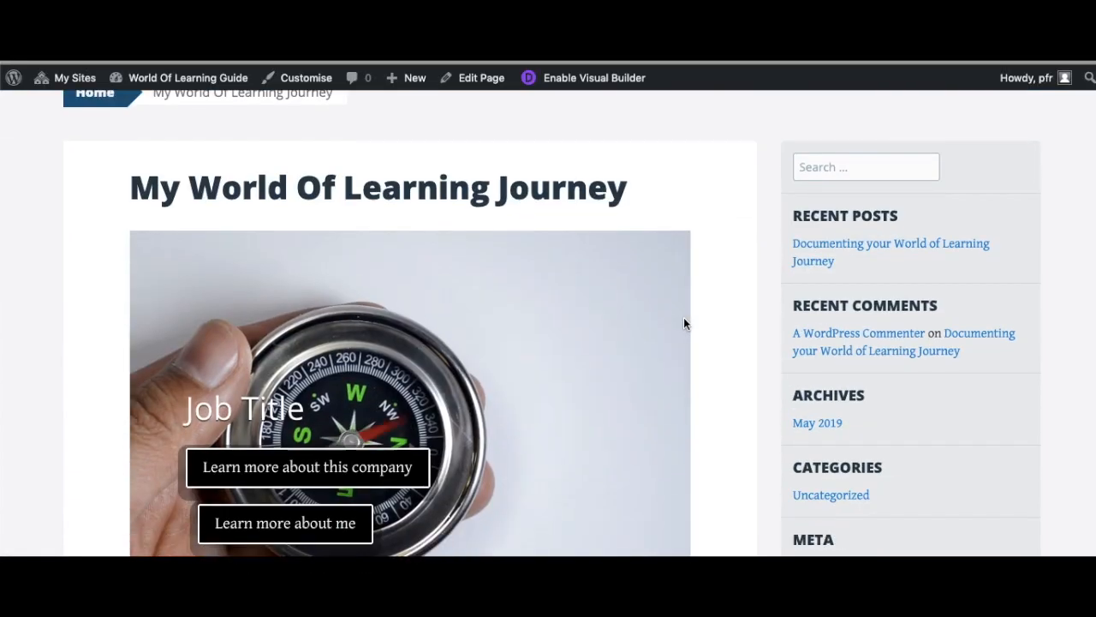
pyautogui.scroll(-5, 683, 317)
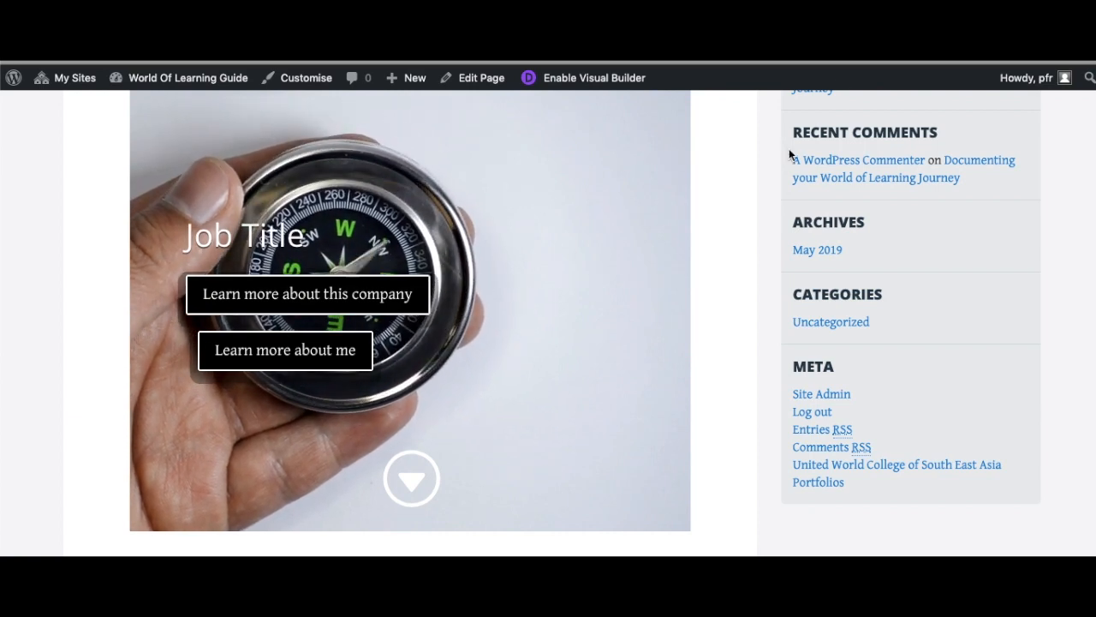
# Step: Close the page preview and return to the Divi Builder editor
pyautogui.hotkey('ctrl', 'w')
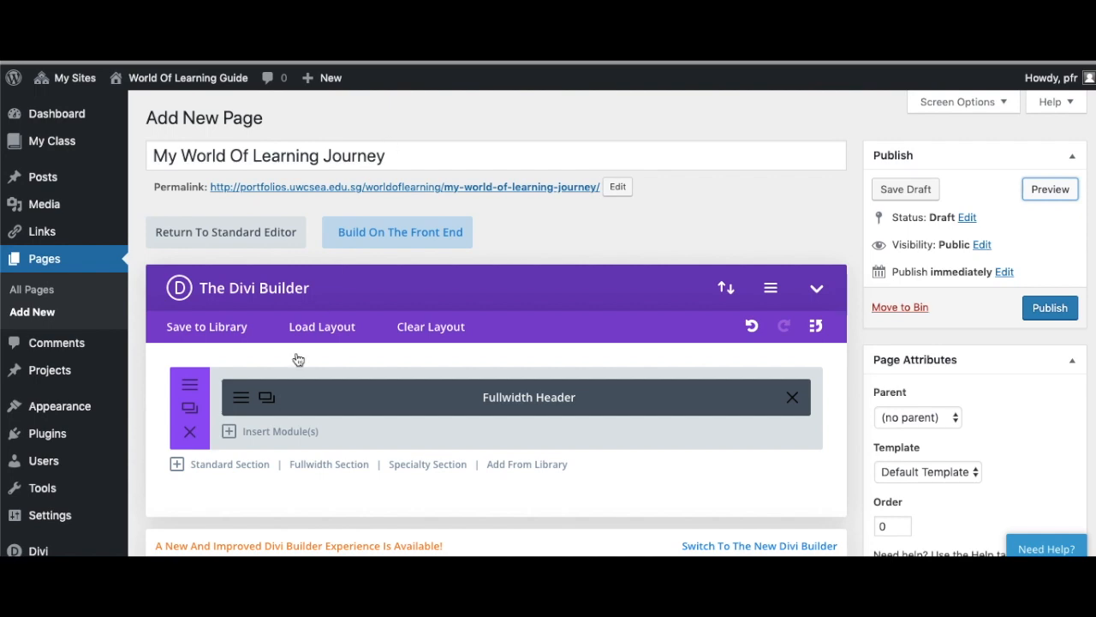
# Step: Add a Standard Section with 1/2 + 1/2 columns and a Number Counter in the left column
pyautogui.click(229, 464)
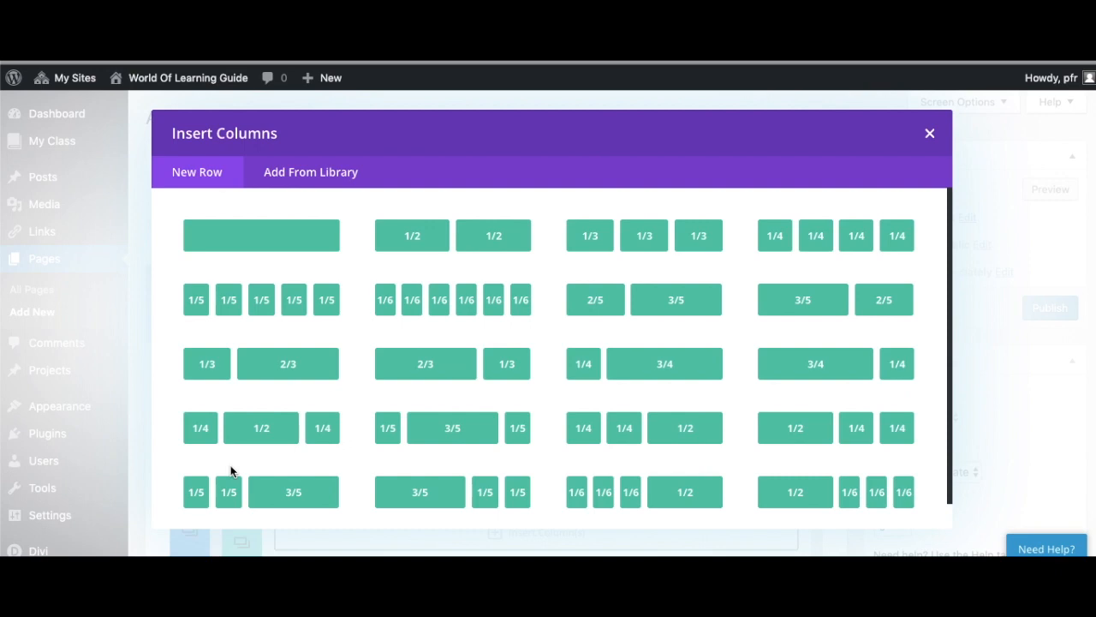
pyautogui.click(454, 235)
pyautogui.scroll(-1, 458, 241)
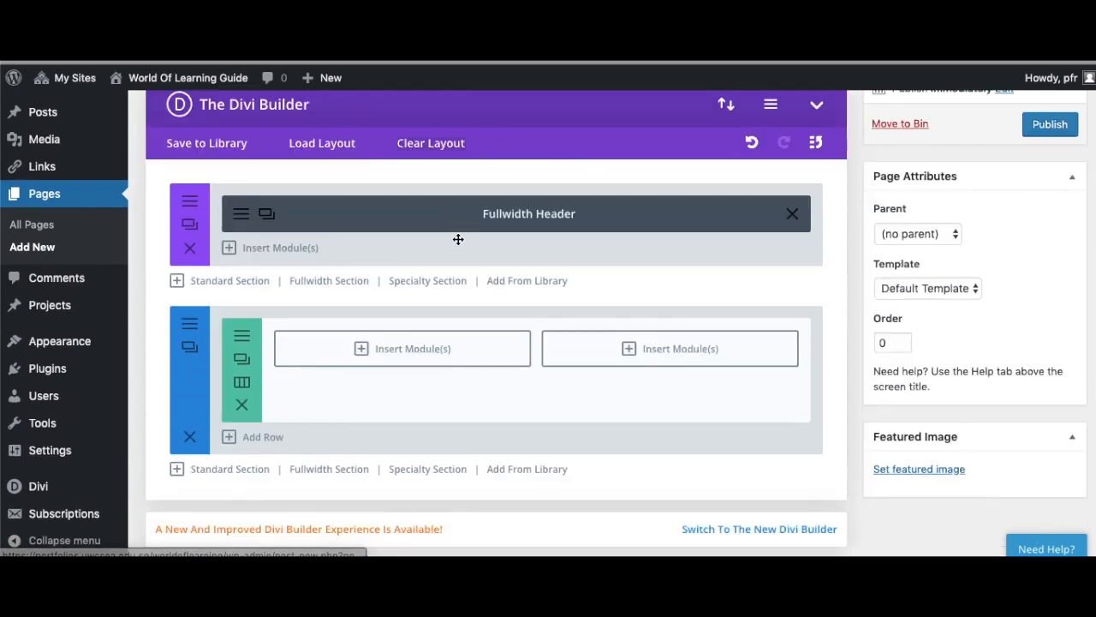
pyautogui.click(390, 353)
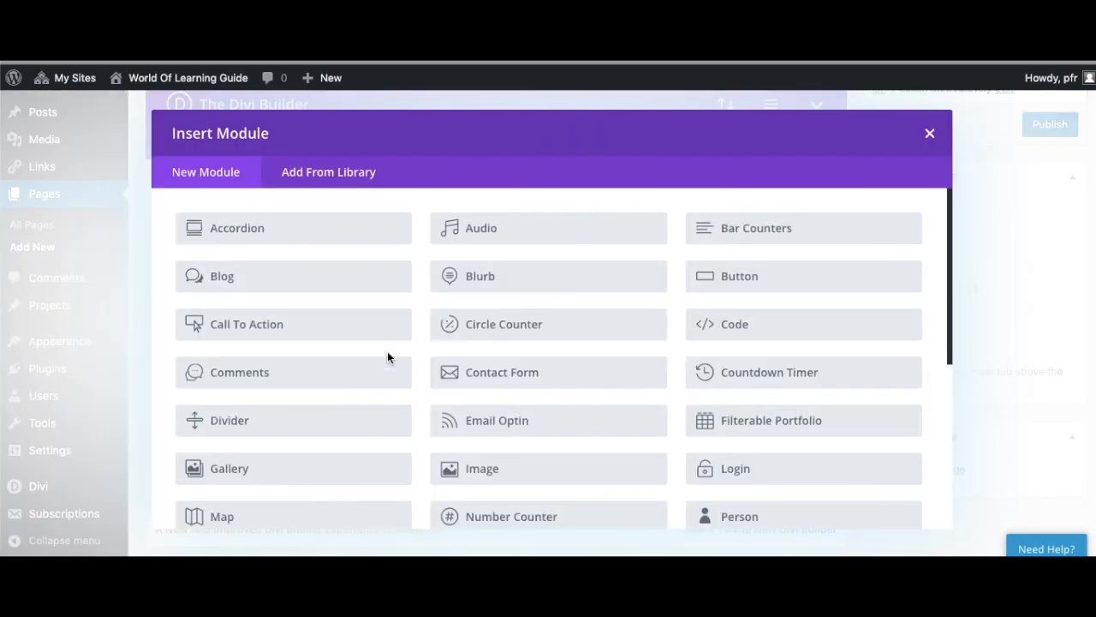
pyautogui.scroll(-5, 388, 351)
pyautogui.click(507, 228)
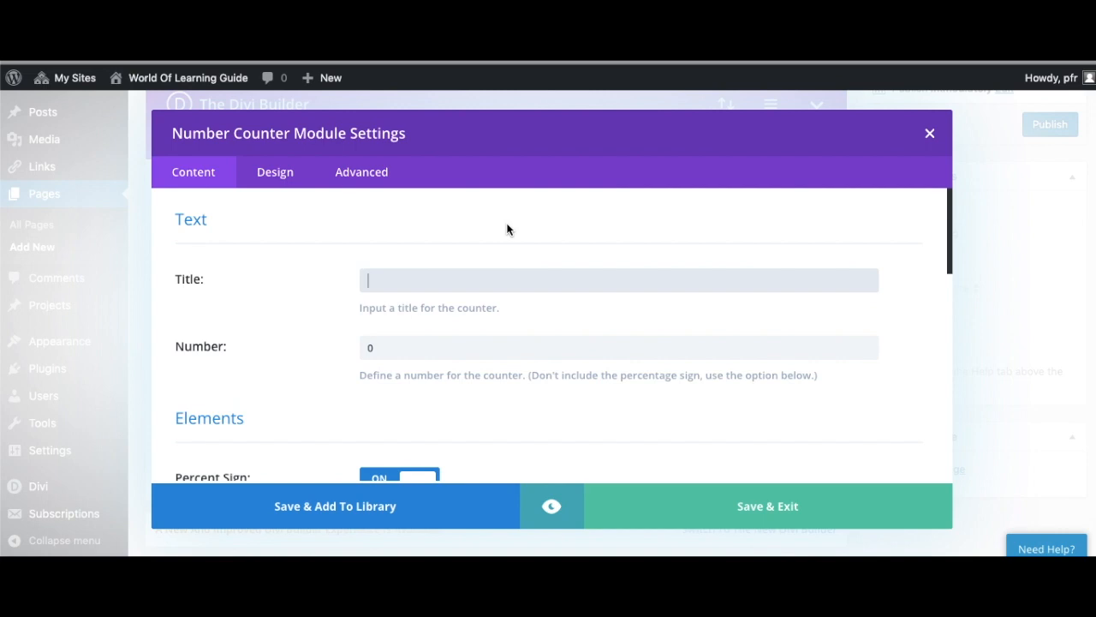
pyautogui.write('Days')
pyautogui.write(' on the j')
pyautogui.write('ob')
# Step: Set the counter number to 5 without a percent sign, save it, and start a module in the second column
pyautogui.click(556, 350)
pyautogui.press('BackSpace')
pyautogui.write('5')
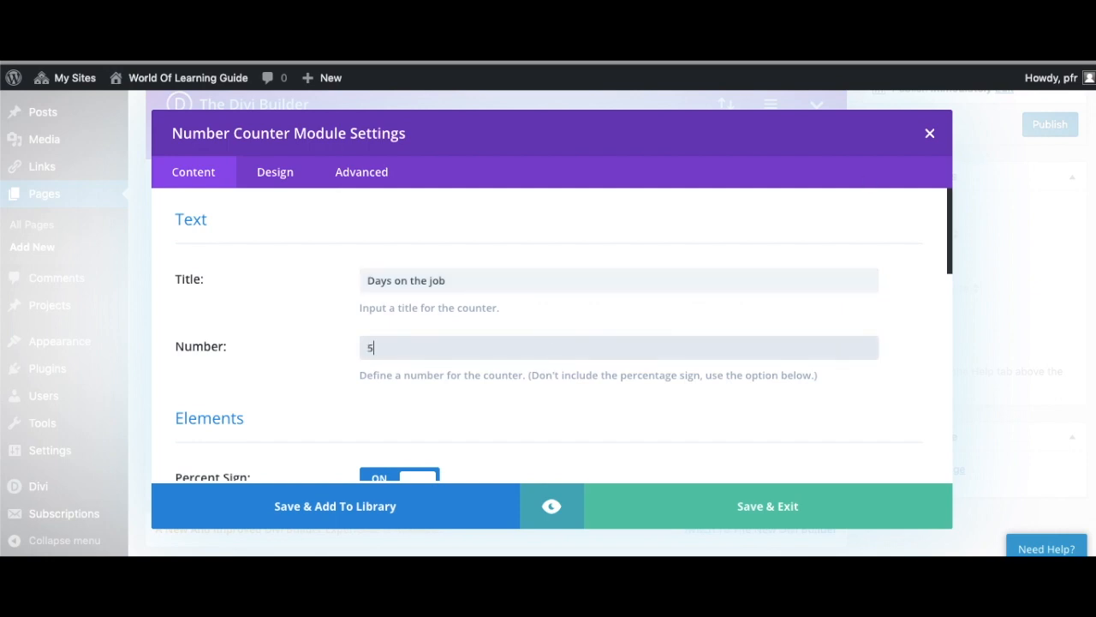
pyautogui.scroll(-2, 537, 347)
pyautogui.scroll(-1, 537, 348)
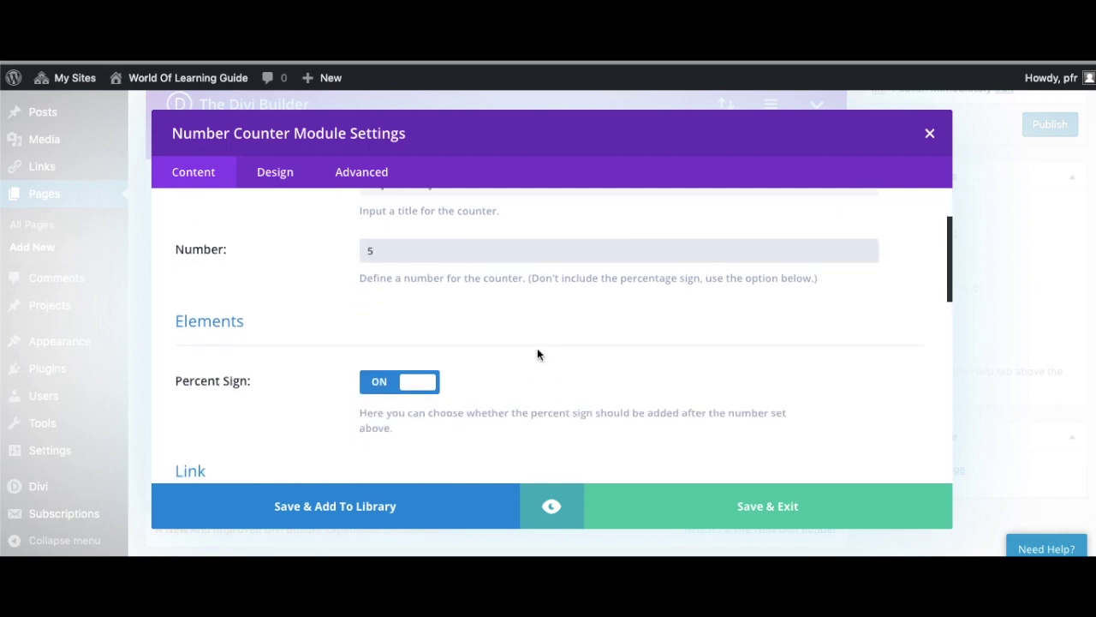
pyautogui.click(387, 382)
pyautogui.scroll(-2, 387, 382)
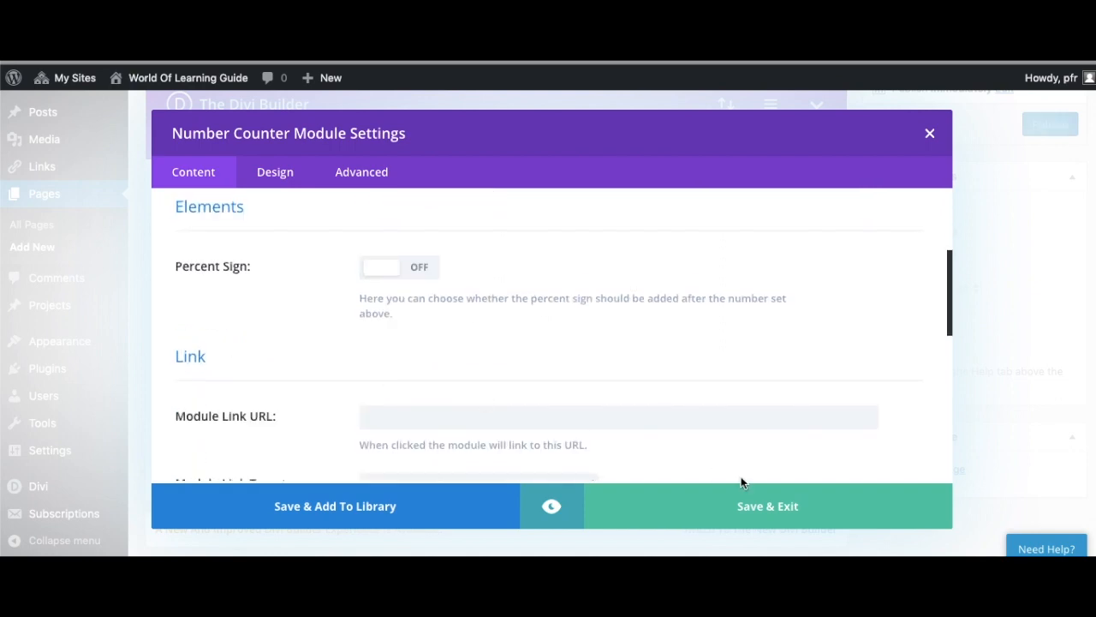
pyautogui.click(782, 508)
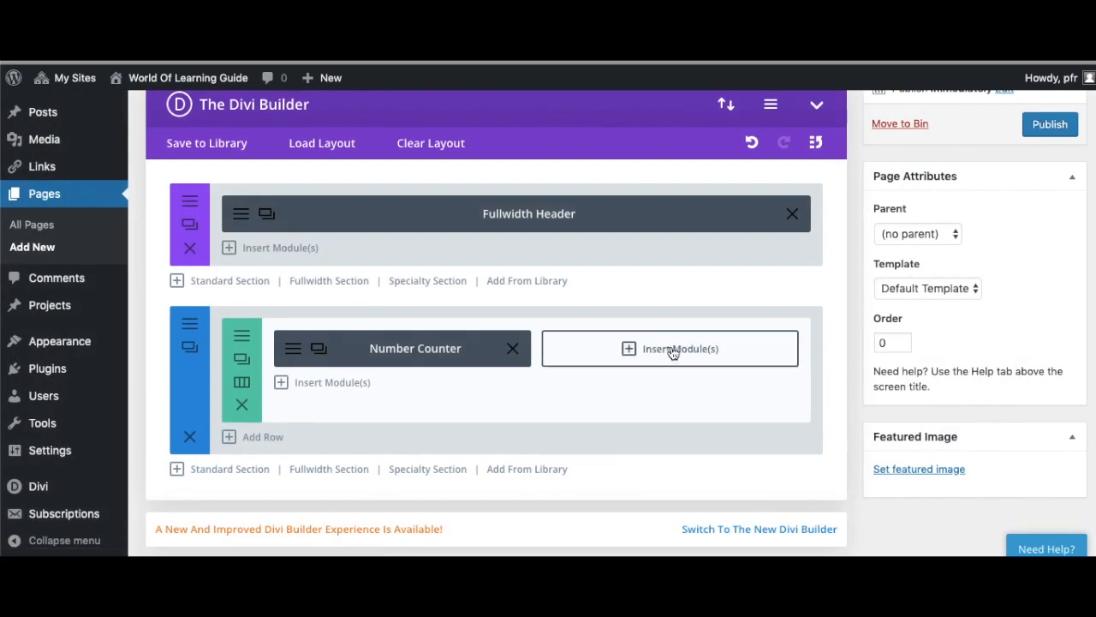
pyautogui.click(671, 349)
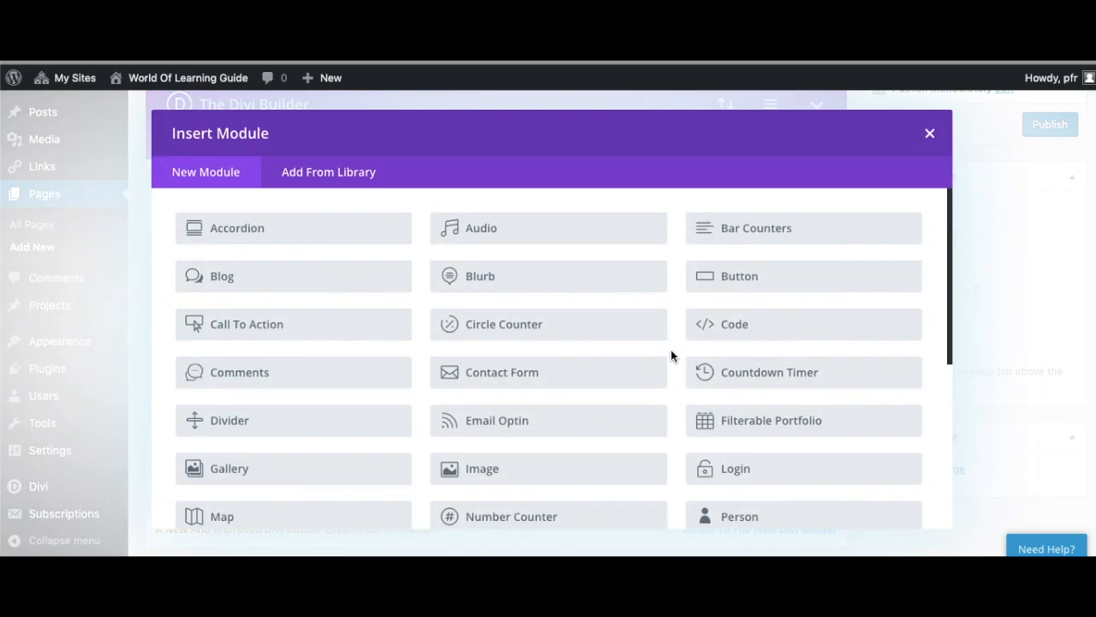
# Step: Insert an Audio module titled 'My Initial Reflection' with artist 'Name'
pyautogui.click(480, 228)
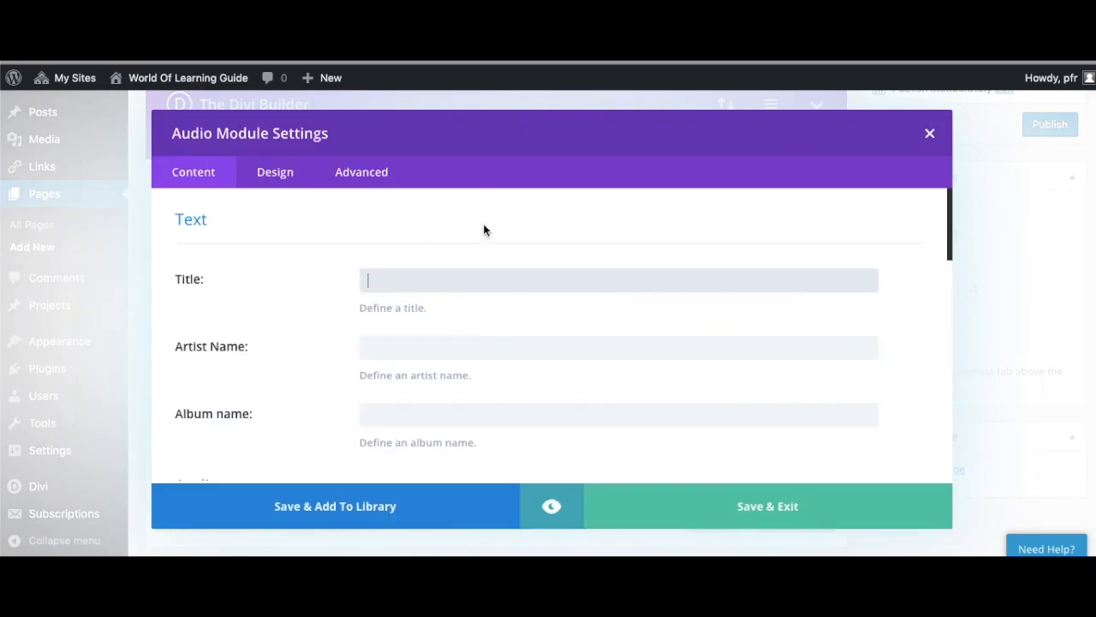
pyautogui.write('My Initi')
pyautogui.write('al')
pyautogui.press('BackSpace')
pyautogui.press('BackSpace')
pyautogui.press('BackSpace')
pyautogui.press('BackSpace')
pyautogui.write('ial Reflec')
pyautogui.write('tion')
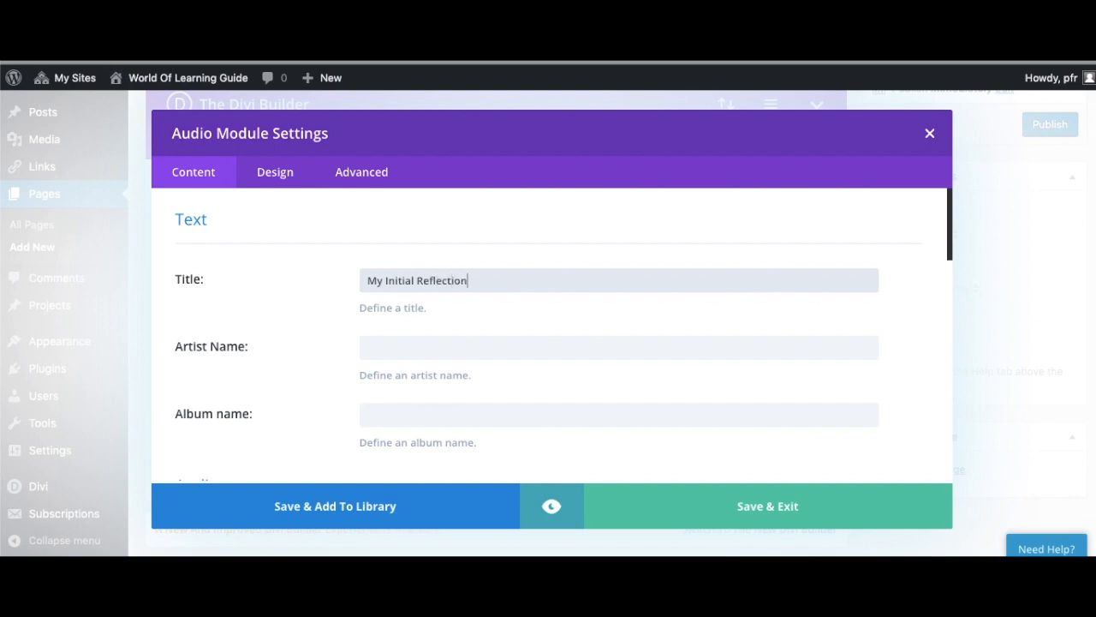
pyautogui.press('Tab')
pyautogui.write('Name')
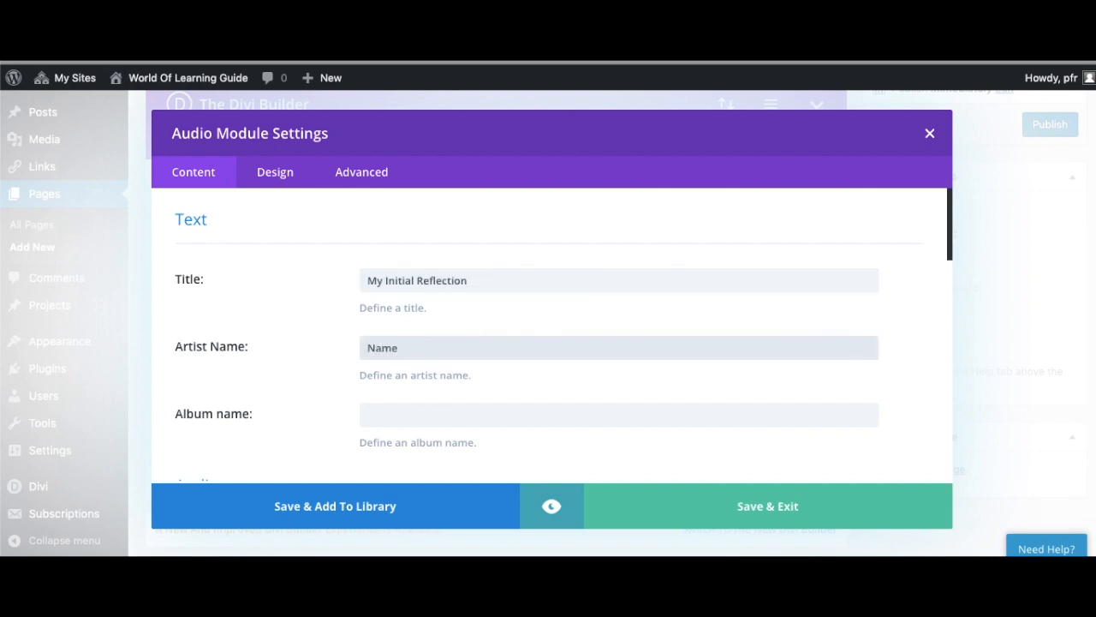
pyautogui.scroll(-2, 617, 343)
pyautogui.scroll(-1, 617, 343)
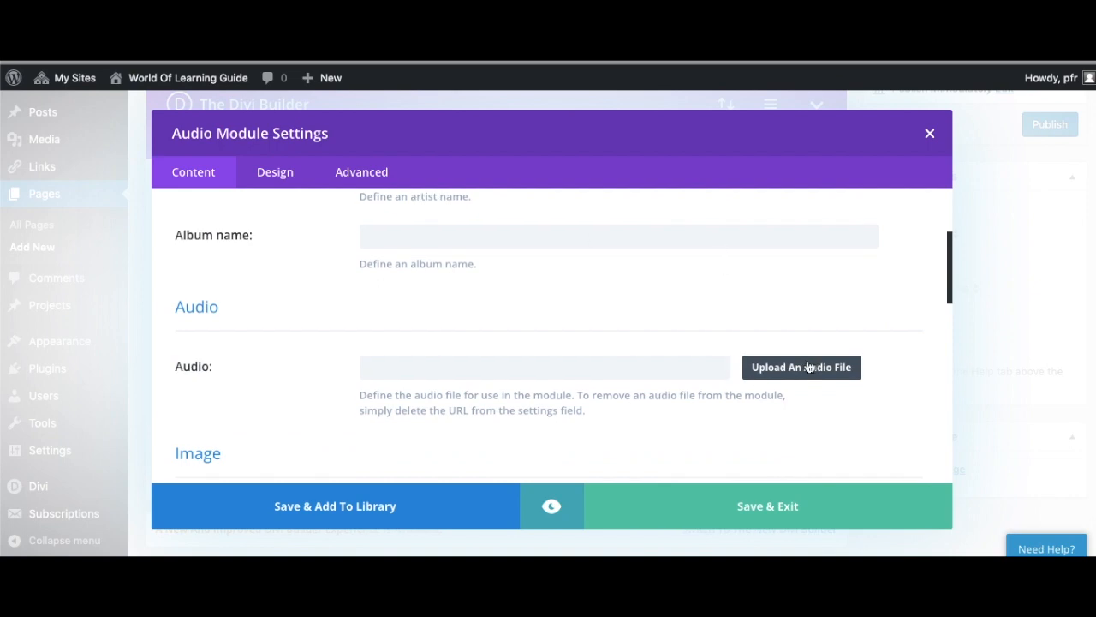
pyautogui.scroll(-2, 809, 367)
pyautogui.scroll(-1, 813, 367)
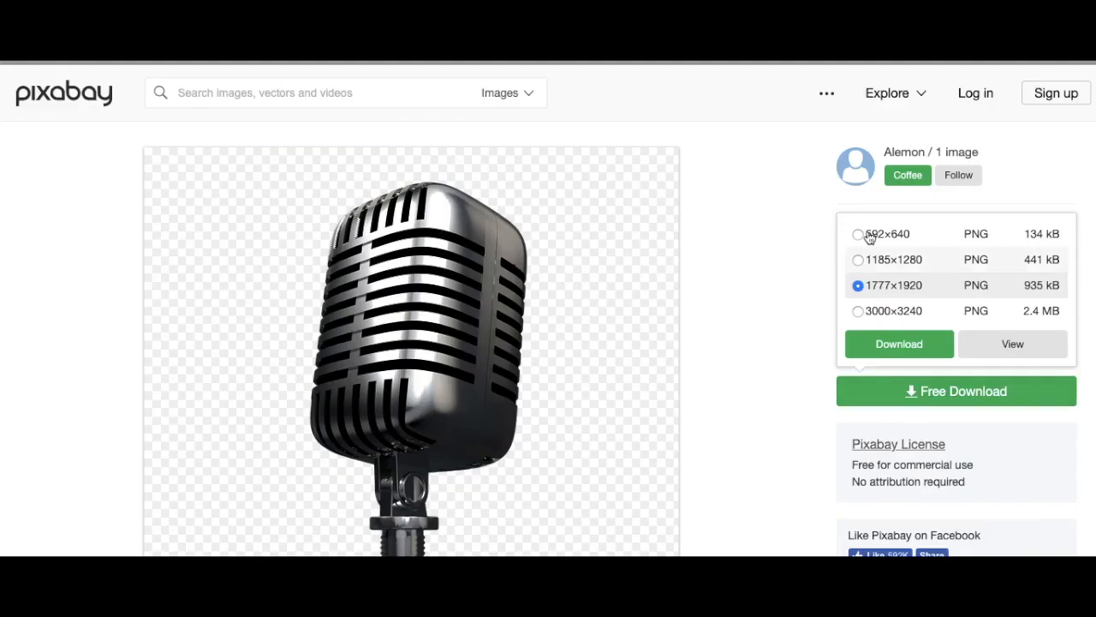
# Step: Download the smallest microphone image from Pixabay for the audio cover
pyautogui.click(858, 234)
pyautogui.click(899, 344)
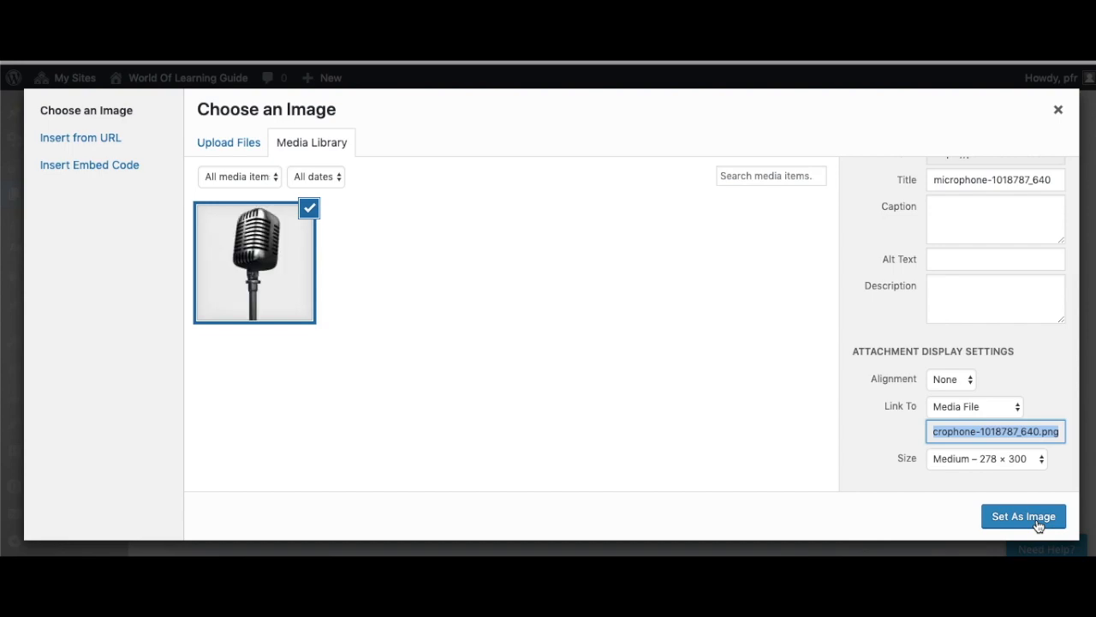
# Step: Set the microphone image as the audio cover art and save the module
pyautogui.click(1026, 517)
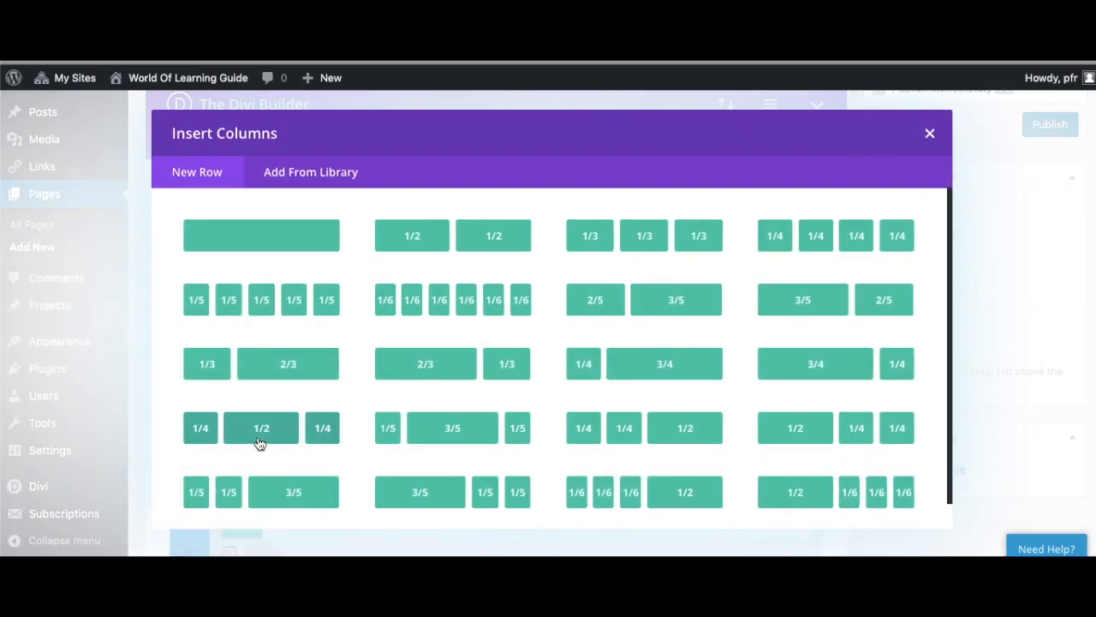
# Step: Insert a 1/2 + 1/2 two-column row and start adding a module to it
pyautogui.click(445, 233)
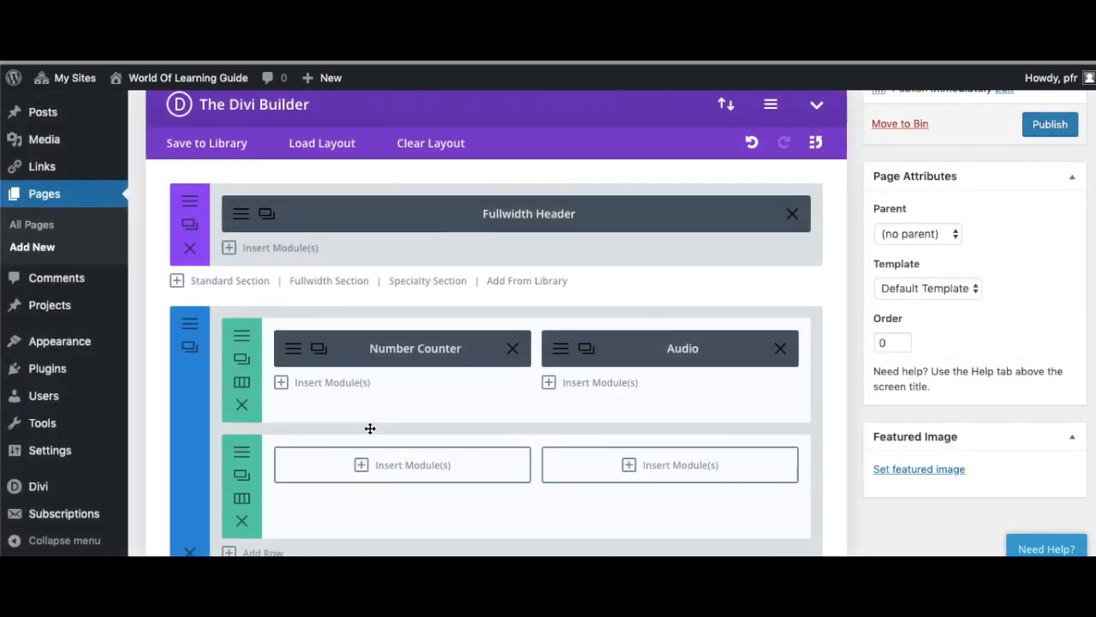
pyautogui.click(398, 471)
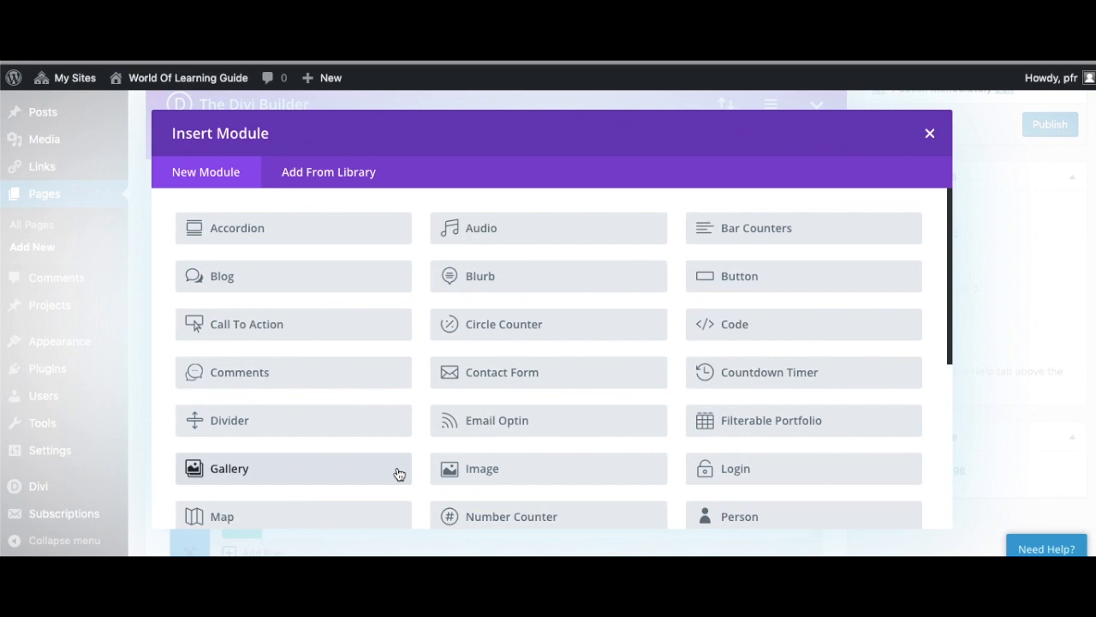
# Step: Insert a Gallery module, clear its images-per-page value and check the empty image picker
pyautogui.click(282, 481)
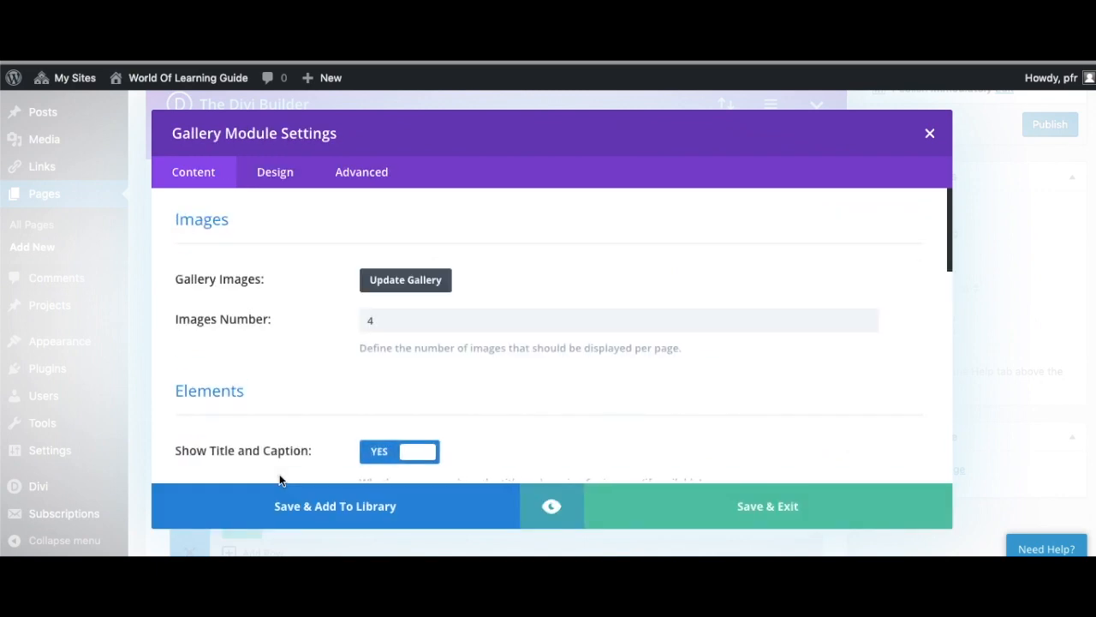
pyautogui.click(394, 318)
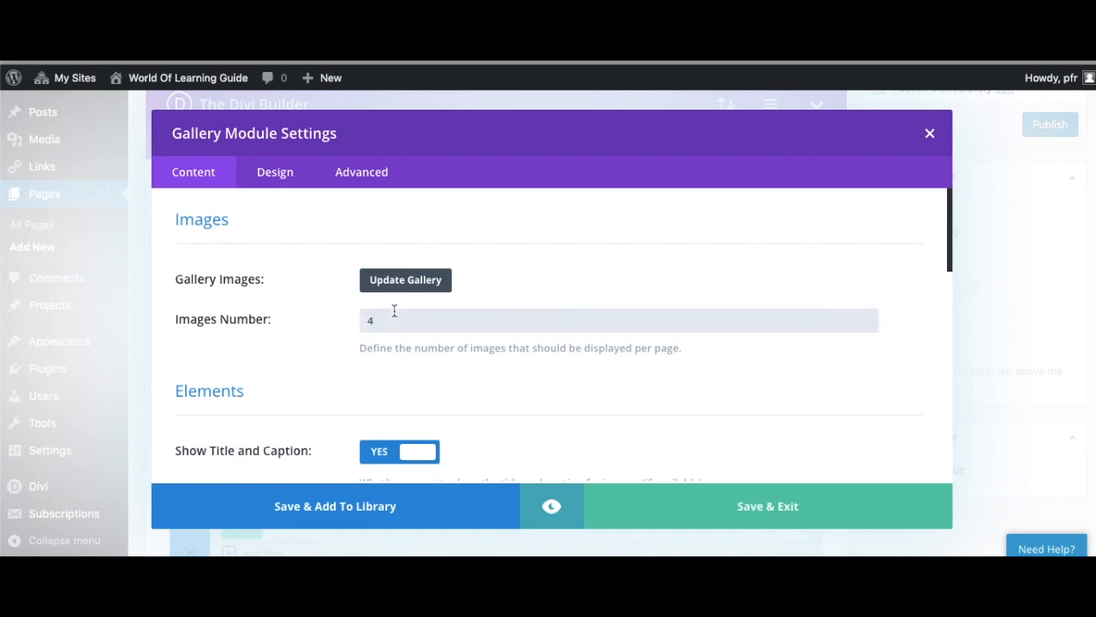
pyautogui.press('BackSpace')
pyautogui.write('5')
pyautogui.scroll(-3, 548, 343)
pyautogui.scroll(-3, 549, 342)
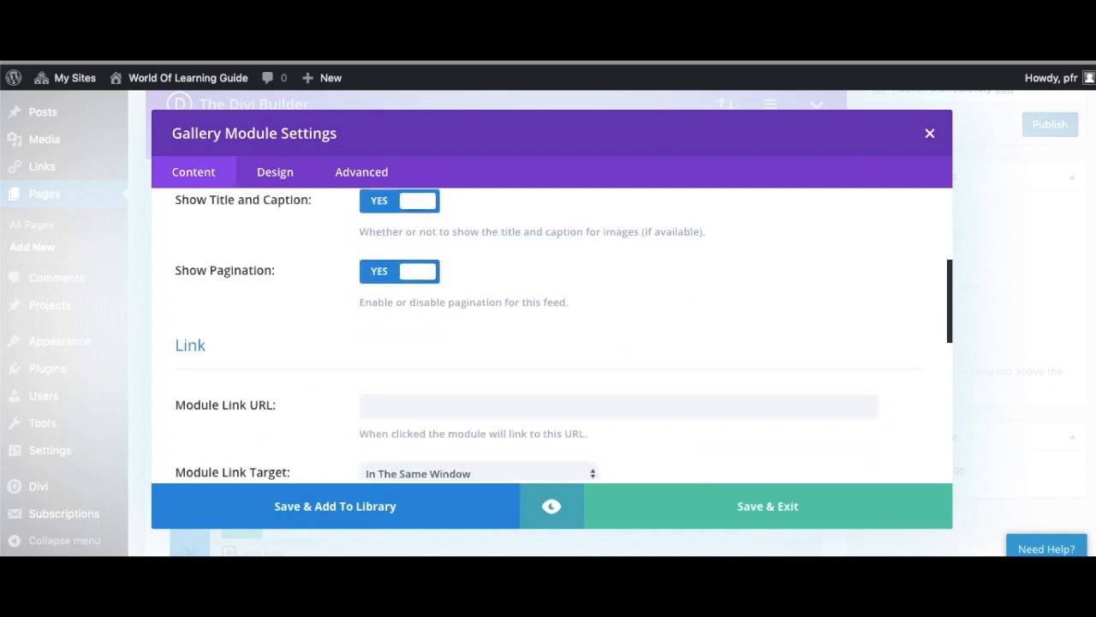
pyautogui.scroll(-2, 549, 343)
pyautogui.scroll(-3, 548, 342)
pyautogui.scroll(-3, 549, 342)
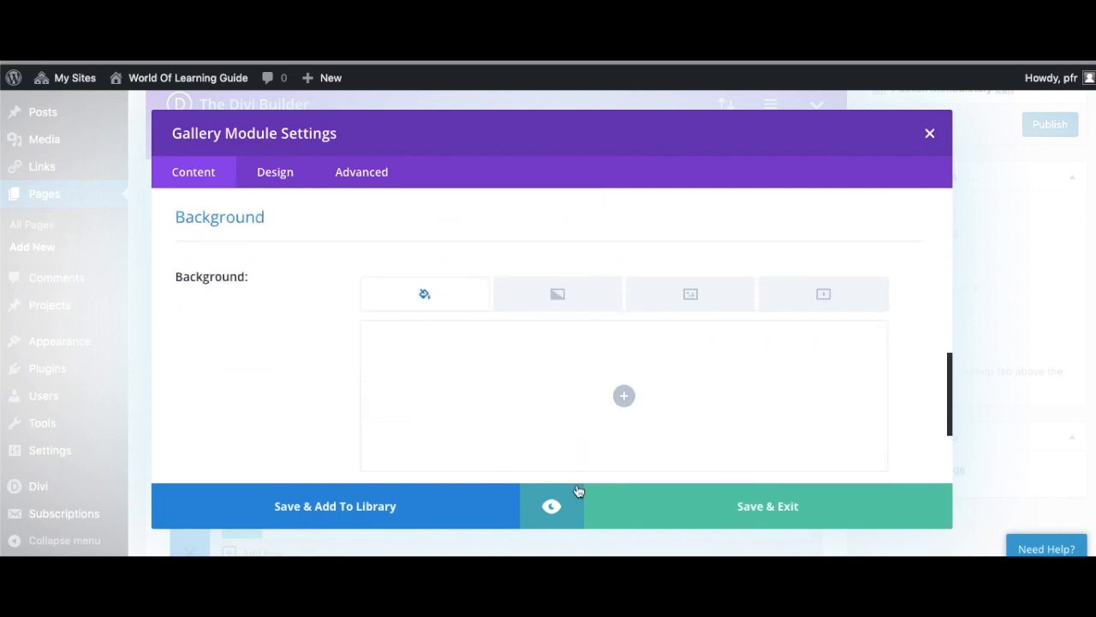
pyautogui.scroll(-3, 637, 402)
pyautogui.scroll(-1, 637, 406)
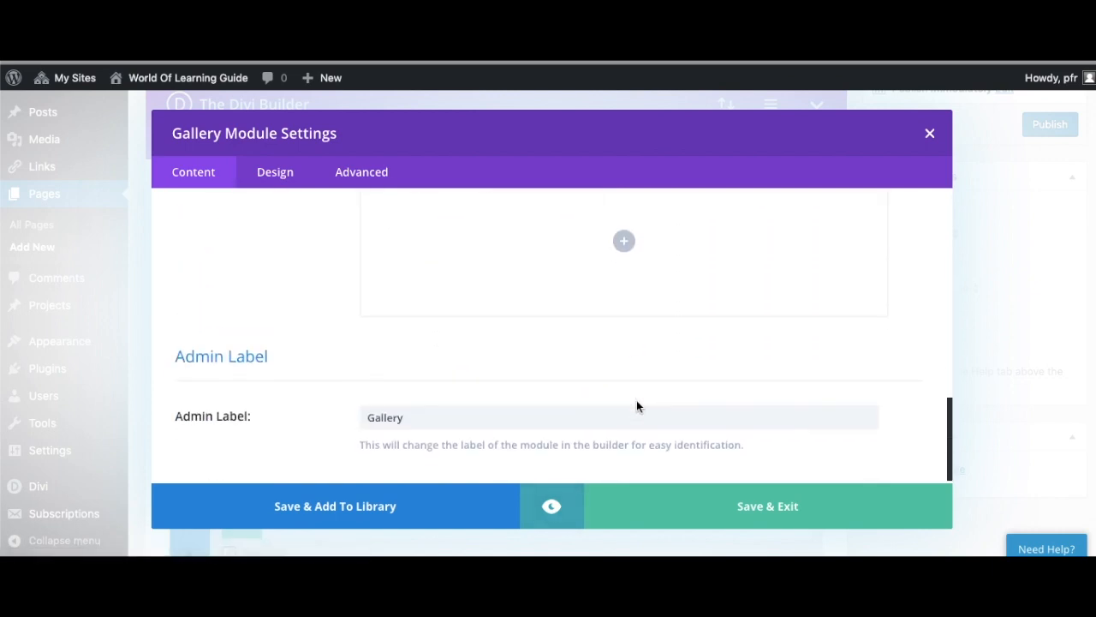
pyautogui.scroll(5, 637, 406)
pyautogui.scroll(3, 636, 406)
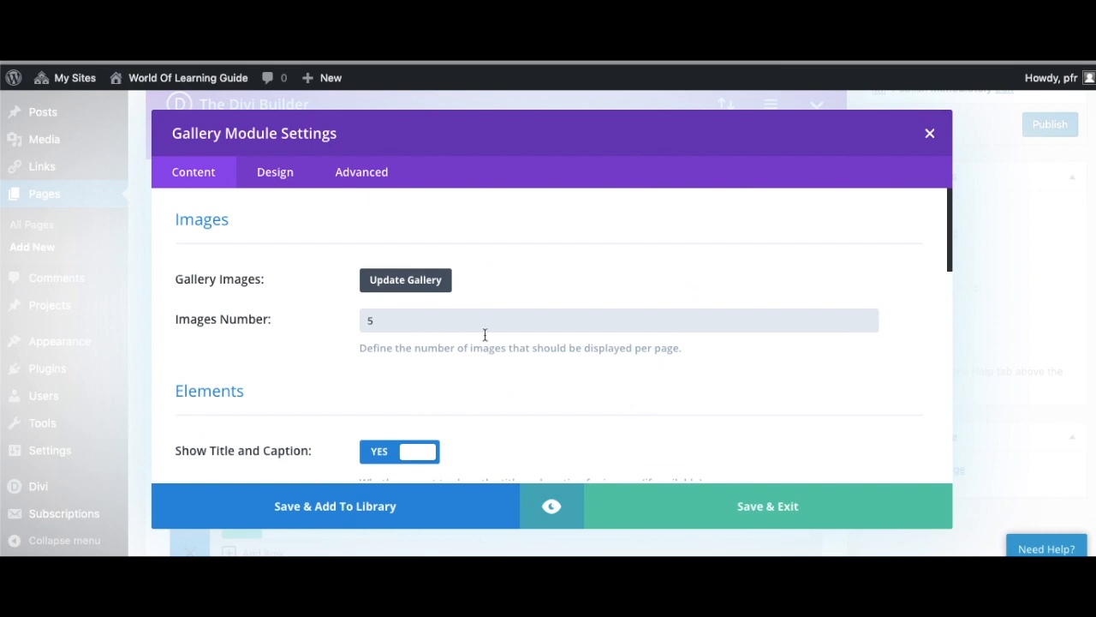
pyautogui.click(404, 279)
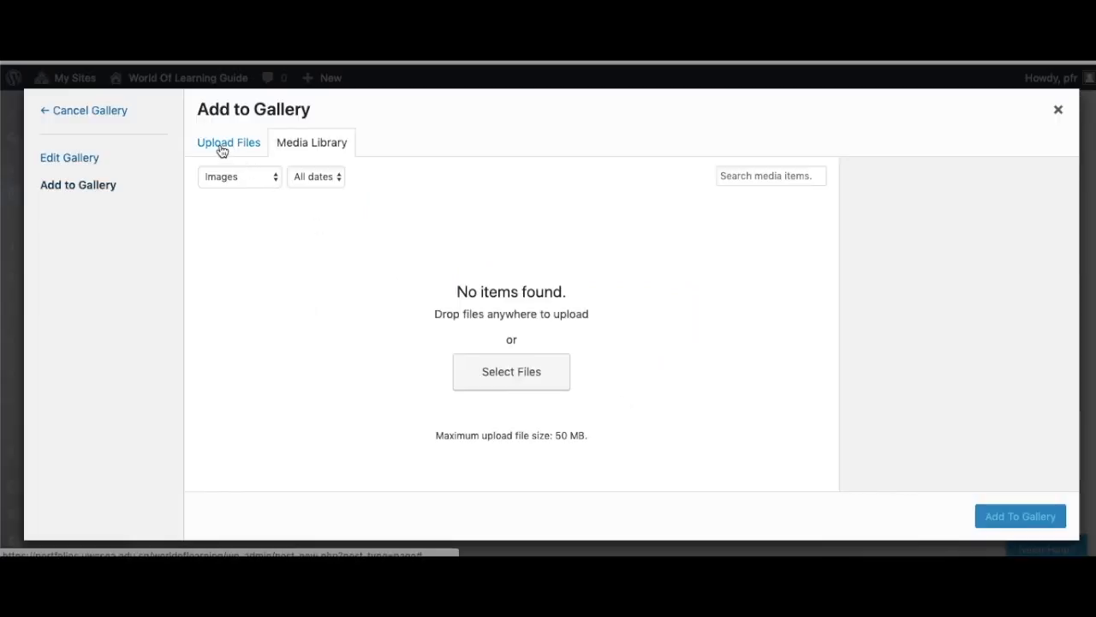
pyautogui.click(1058, 110)
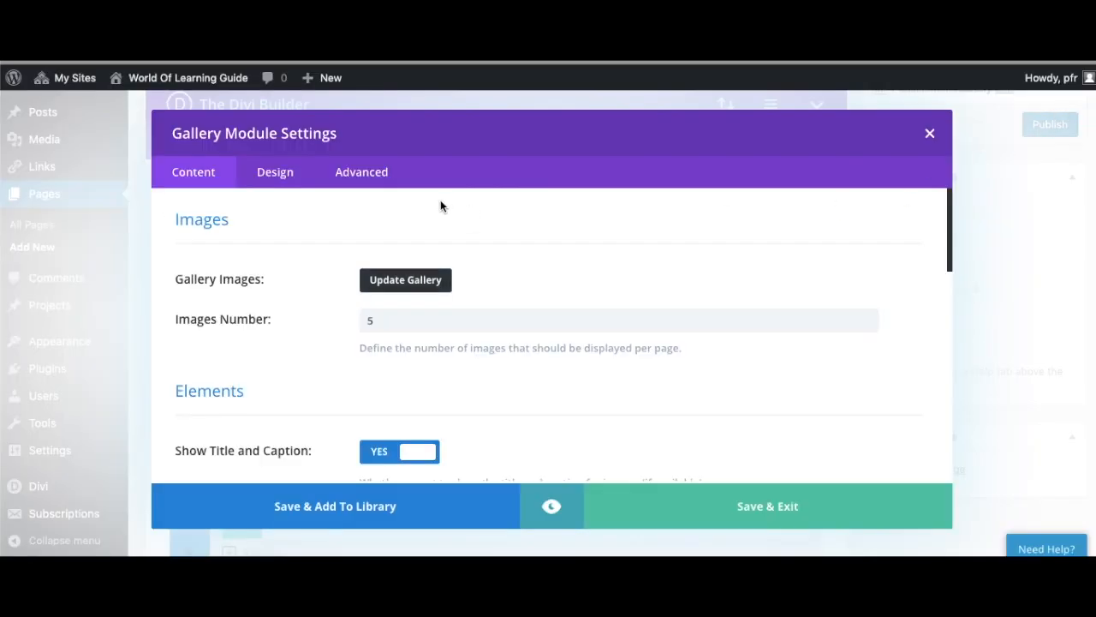
# Step: In Design settings, set the gallery layout to Slider with a right-triangle hover icon
pyautogui.click(274, 175)
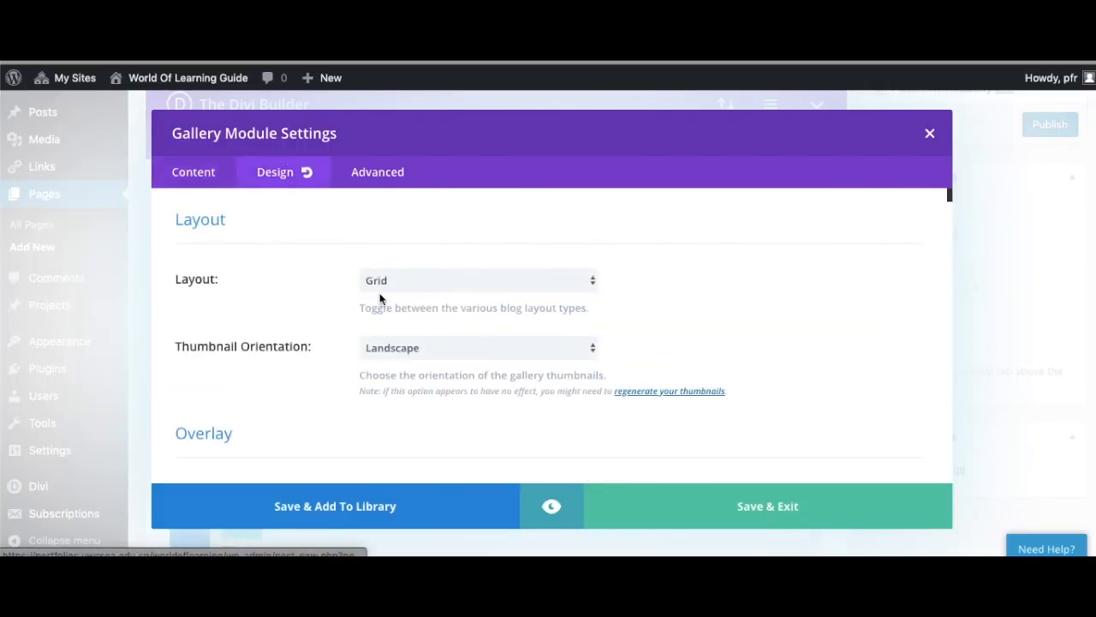
pyautogui.click(475, 279)
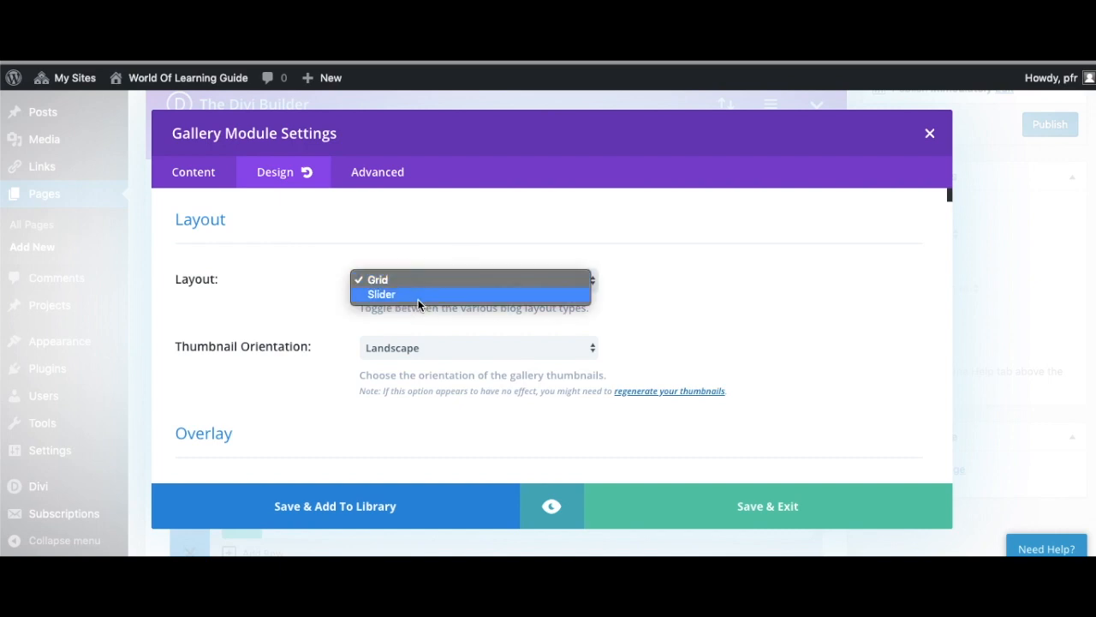
pyautogui.click(418, 297)
pyautogui.scroll(-3, 419, 300)
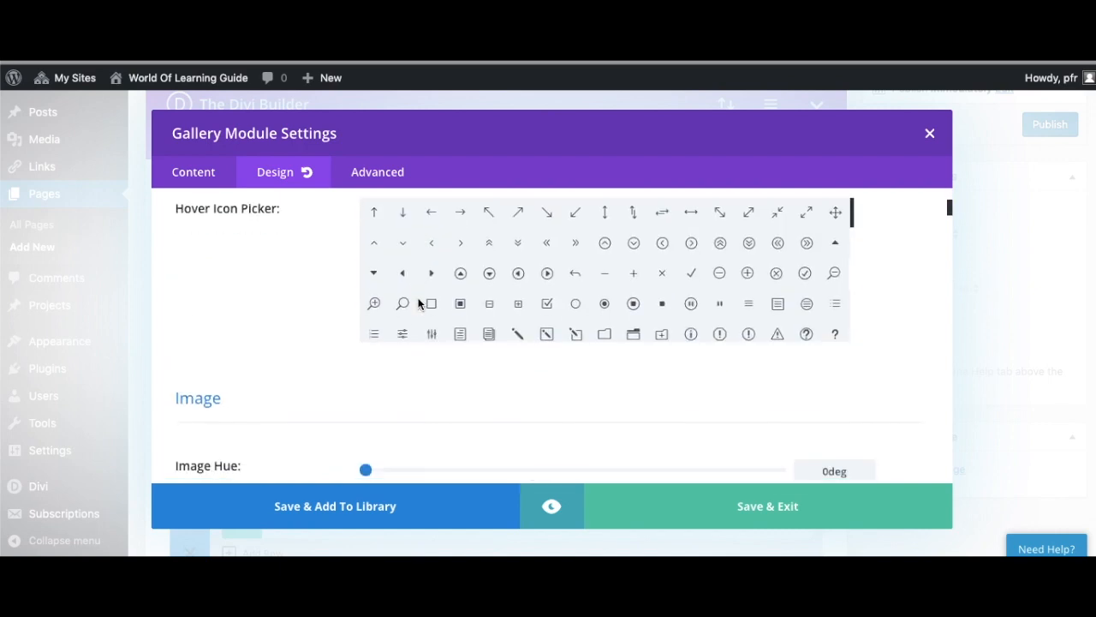
pyautogui.click(431, 275)
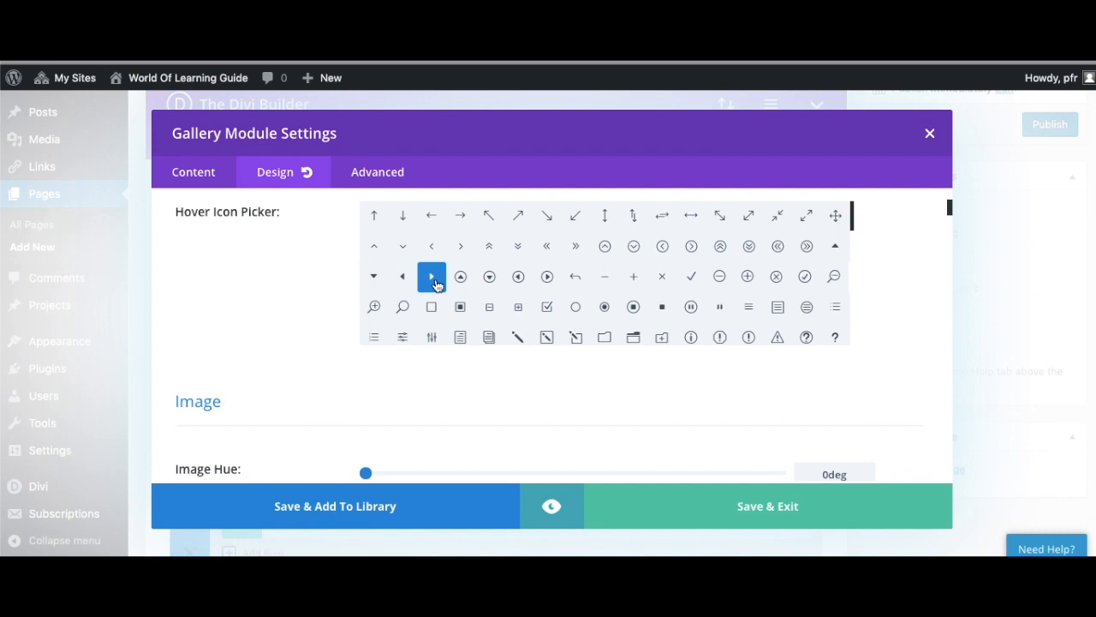
pyautogui.scroll(-3, 446, 325)
pyautogui.scroll(-2, 454, 325)
pyautogui.scroll(-3, 462, 442)
pyautogui.scroll(-3, 462, 442)
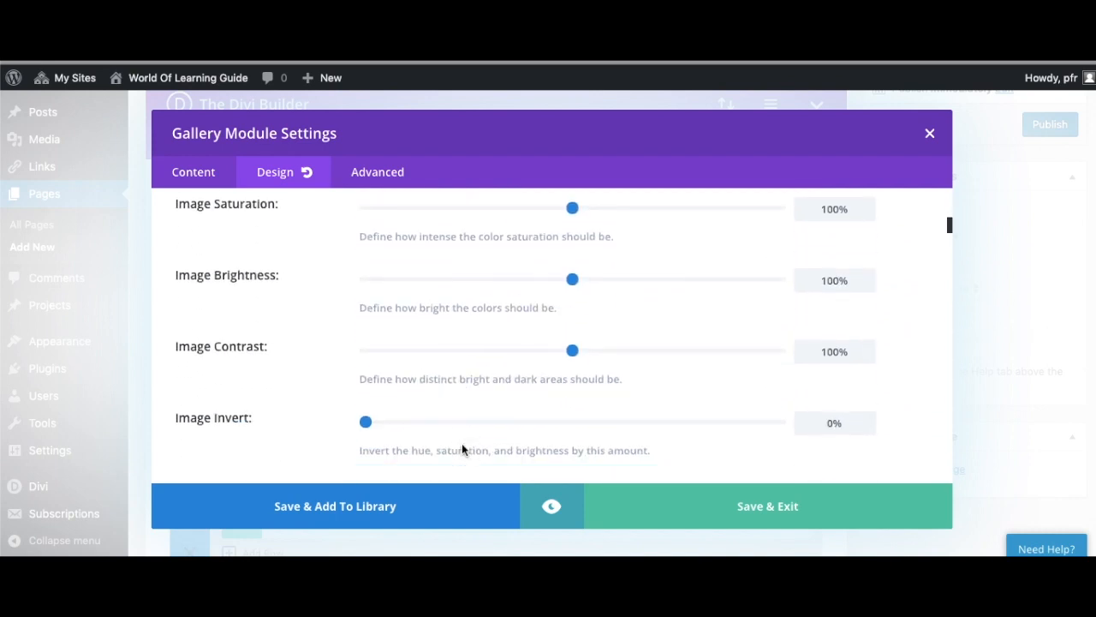
pyautogui.scroll(-3, 462, 443)
pyautogui.scroll(3, 462, 443)
pyautogui.scroll(5, 461, 442)
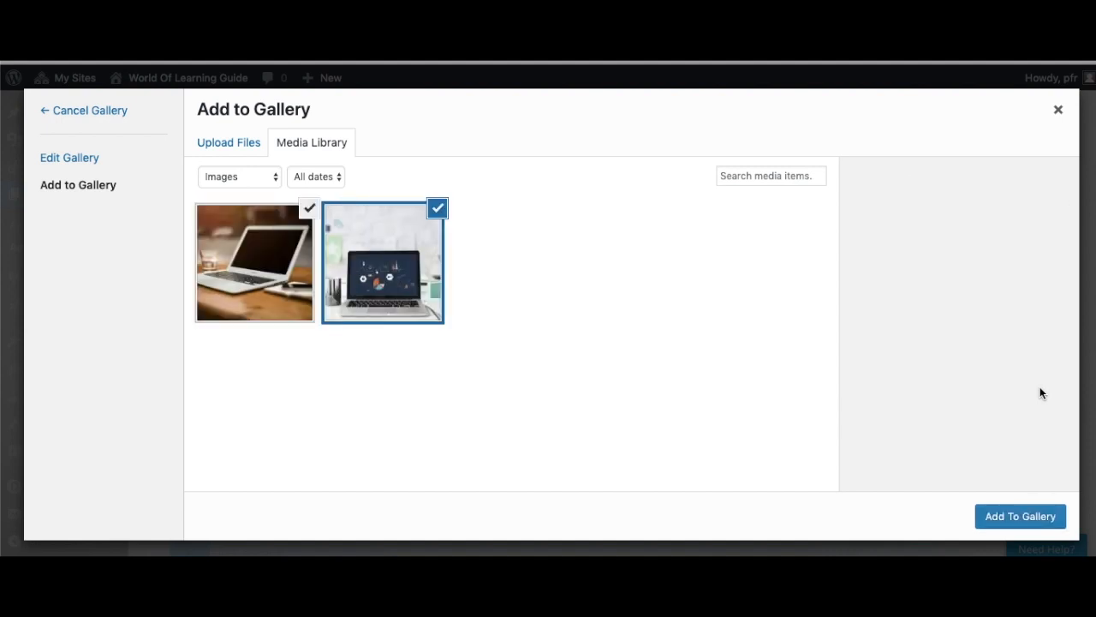
# Step: Add the two laptop photos in random order, remove the microphone image, and bring up the module list
pyautogui.click(1045, 517)
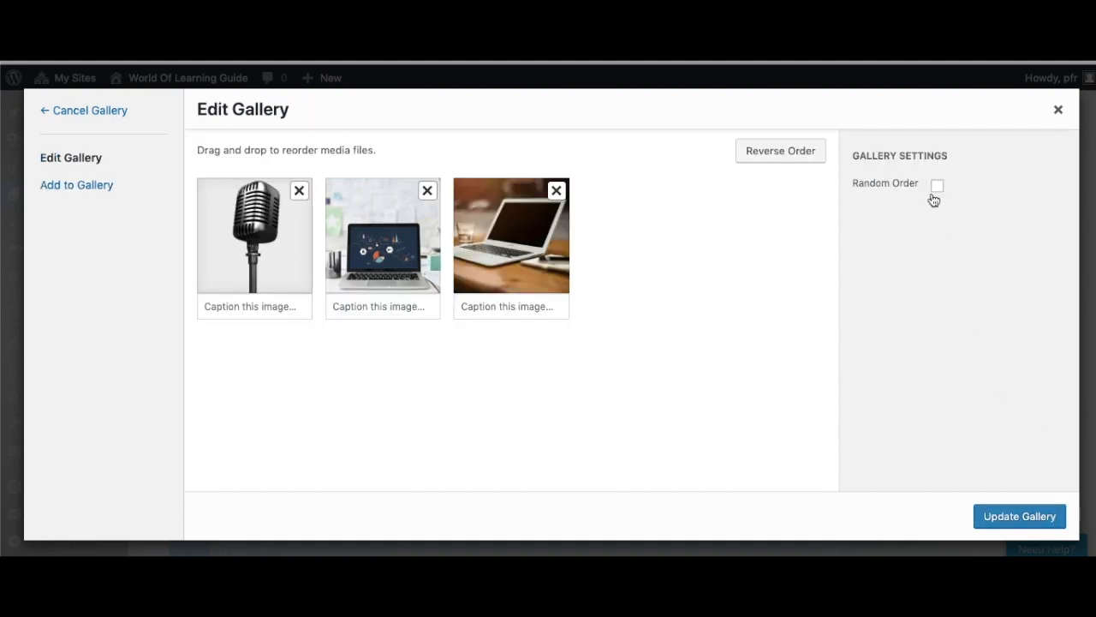
pyautogui.click(937, 187)
pyautogui.click(299, 190)
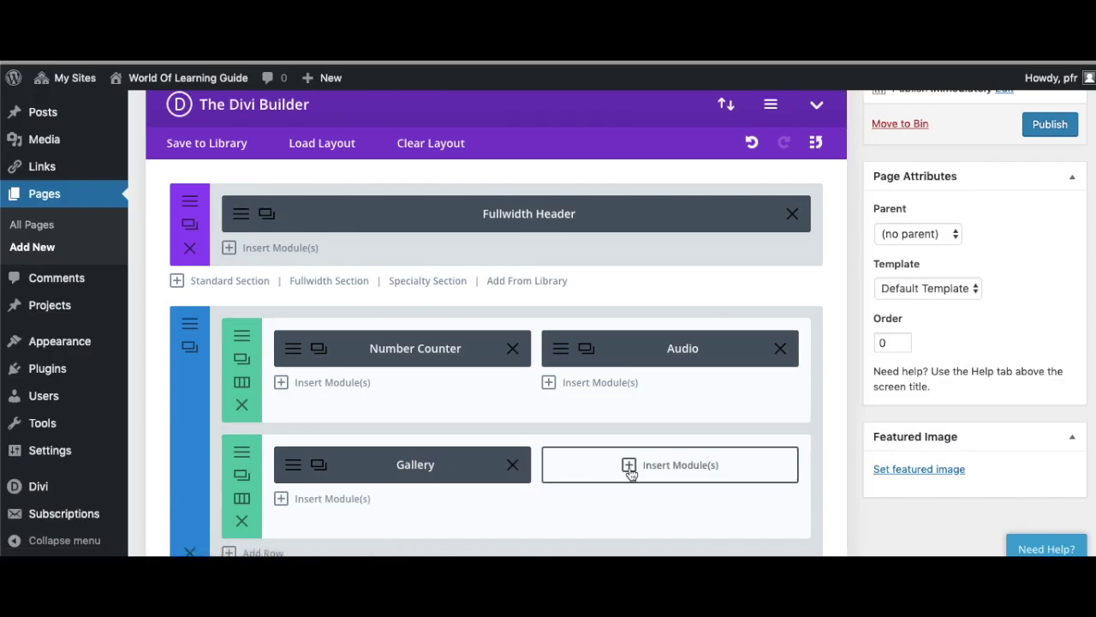
pyautogui.click(630, 467)
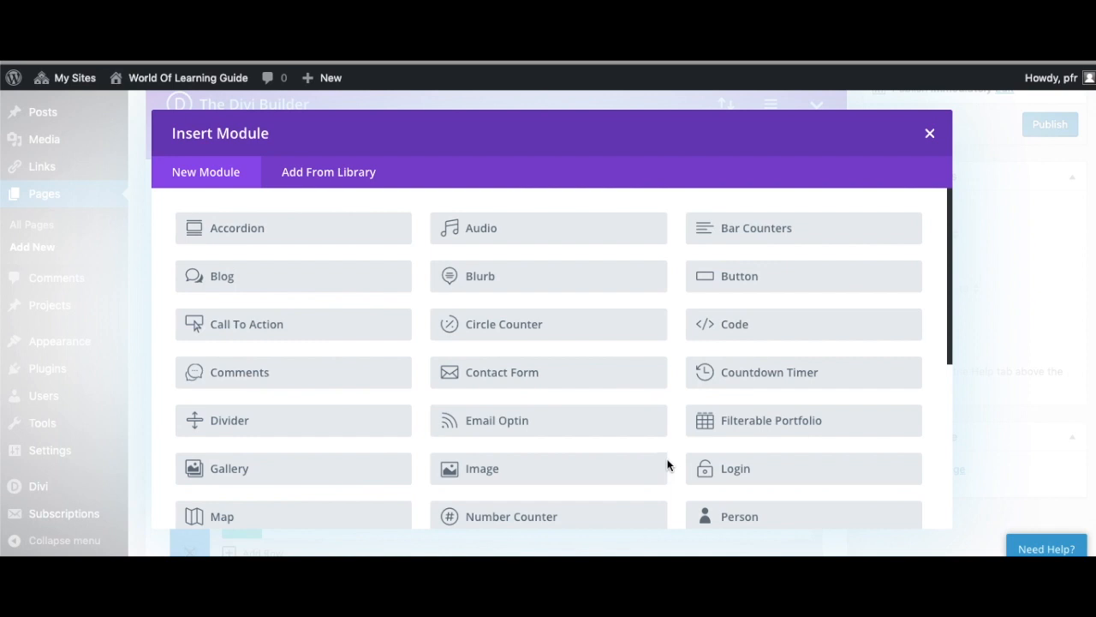
# Step: Insert a Call To Action titled 'Evidence of Learning' with button text 'Click here'
pyautogui.click(237, 331)
pyautogui.click(419, 280)
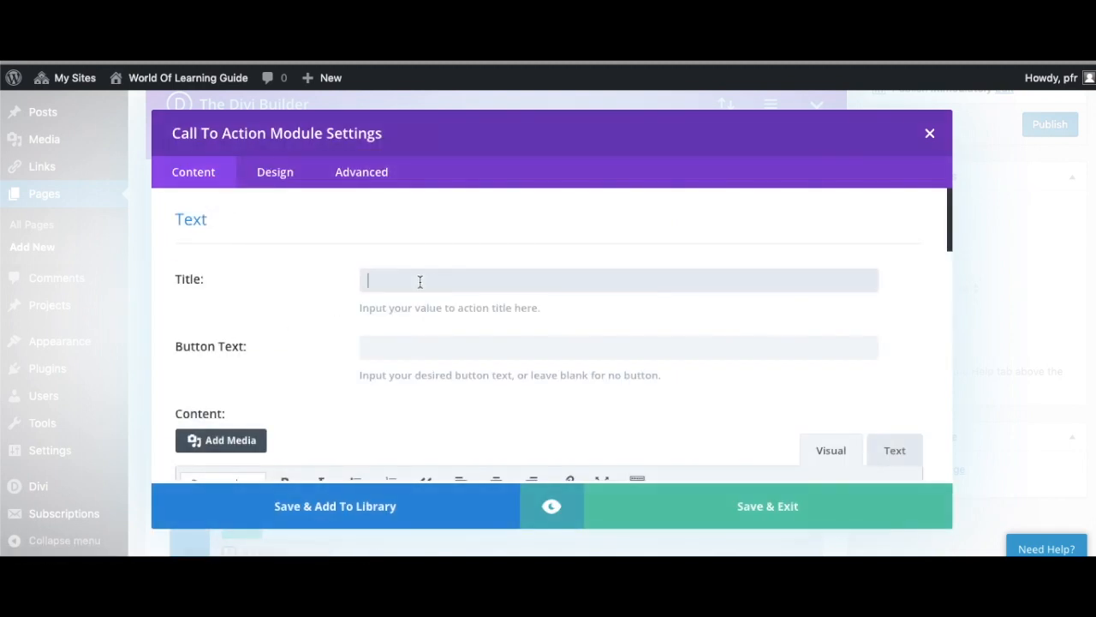
pyautogui.write('Evidence of Learn')
pyautogui.write('ing')
pyautogui.click(415, 347)
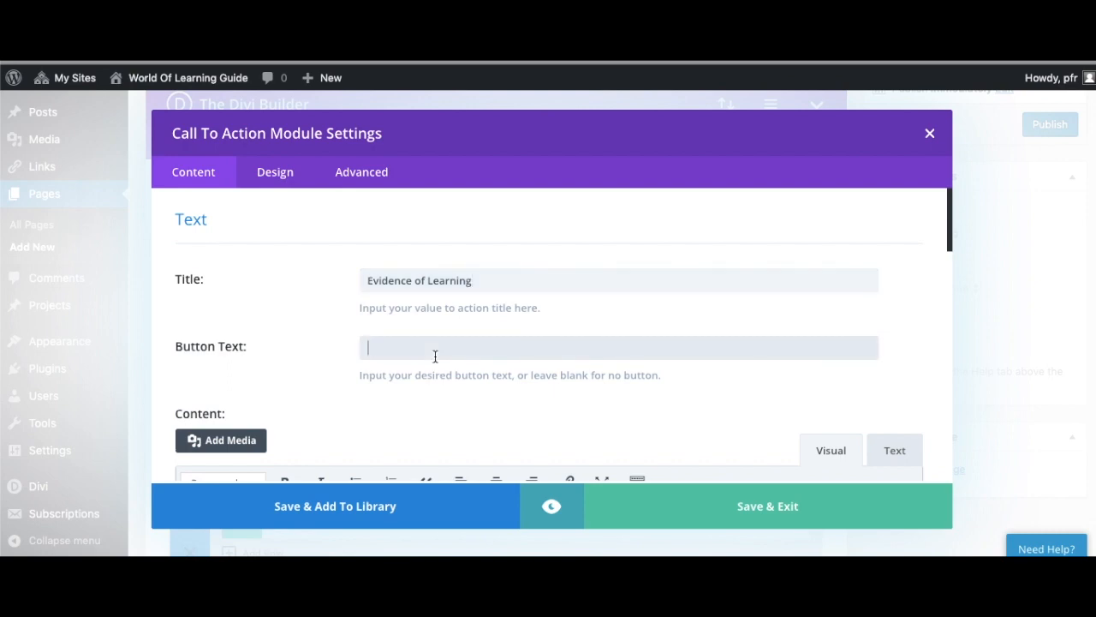
pyautogui.write('Clck')
pyautogui.press('BackSpace')
pyautogui.press('BackSpace')
pyautogui.press('BackSpace')
pyautogui.write('lick here')
pyautogui.scroll(-1, 548, 386)
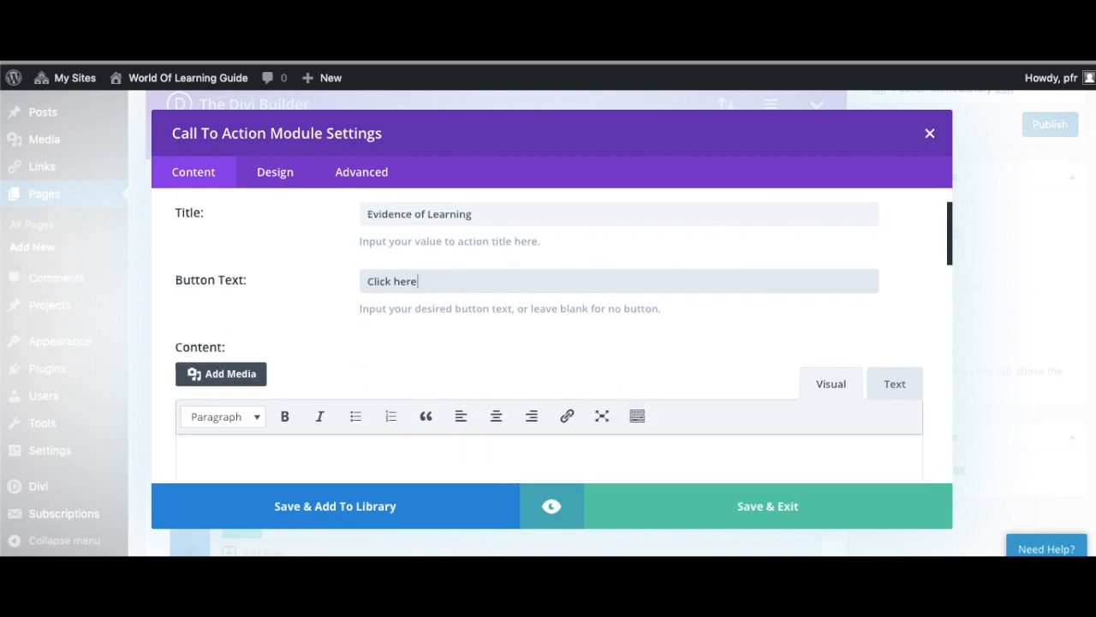
pyautogui.scroll(-3, 548, 342)
pyautogui.scroll(-3, 548, 343)
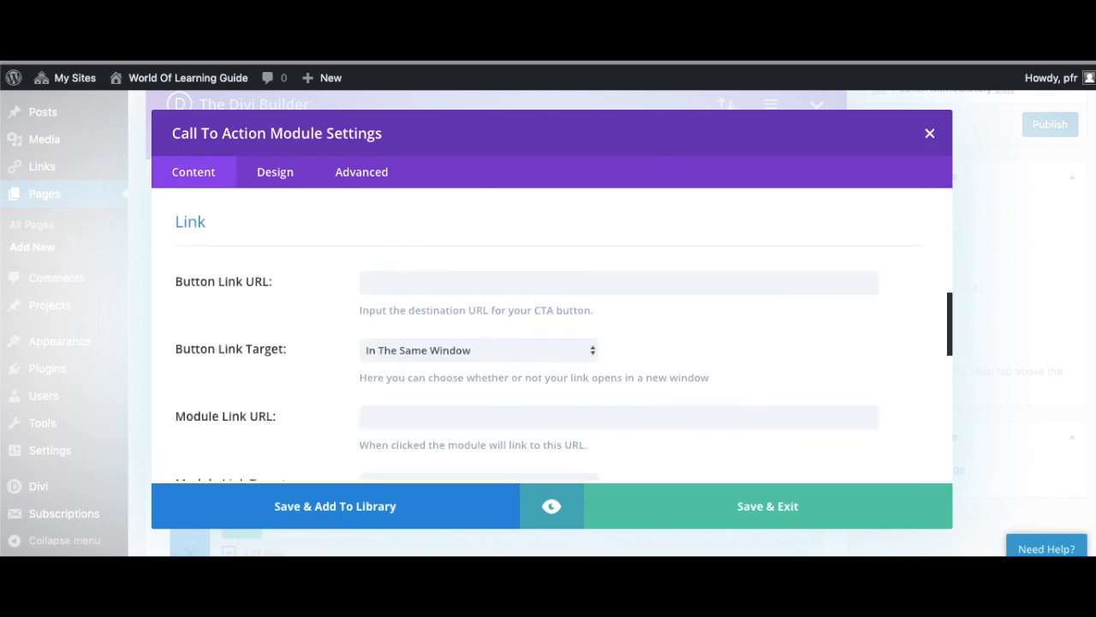
# Step: Make the button link open in a new tab and set the module background to black
pyautogui.click(419, 343)
pyautogui.click(425, 368)
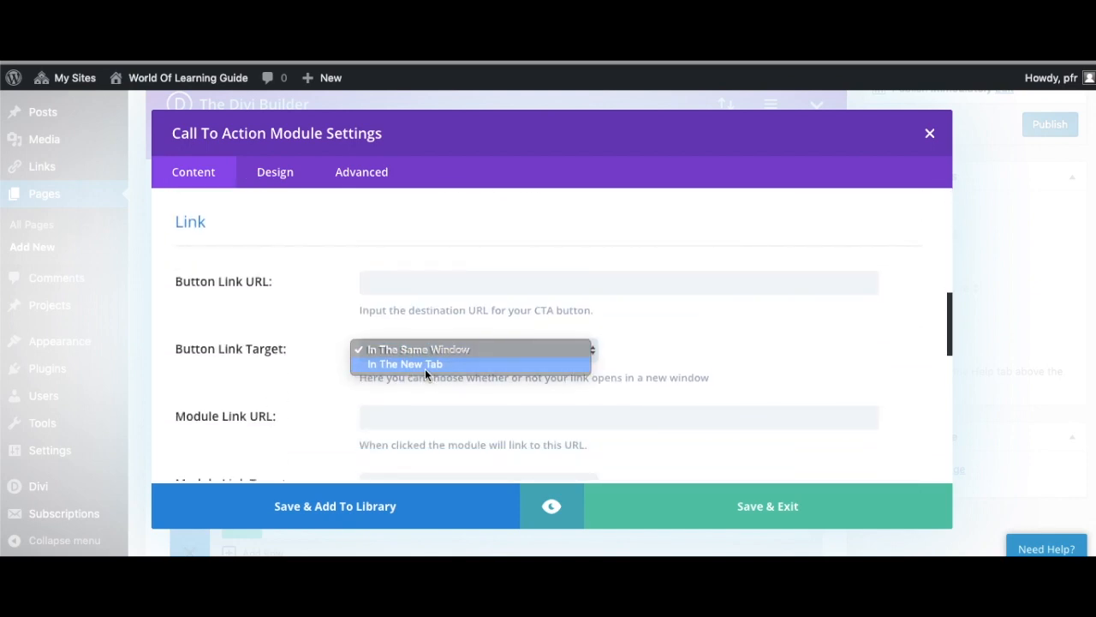
pyautogui.scroll(-3, 425, 374)
pyautogui.scroll(-2, 425, 375)
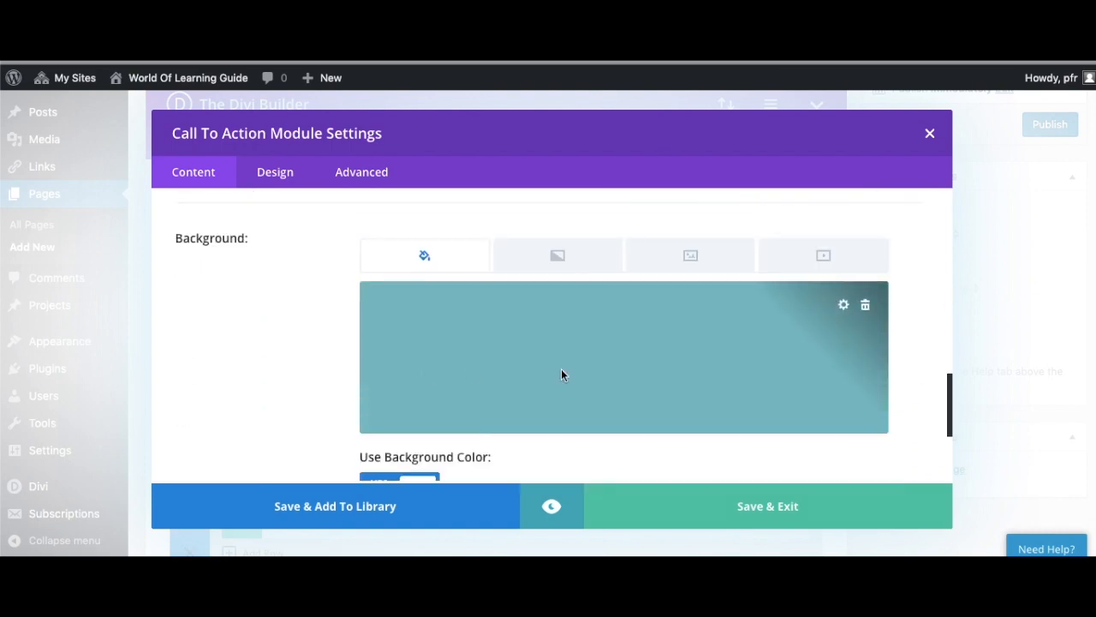
pyautogui.click(605, 313)
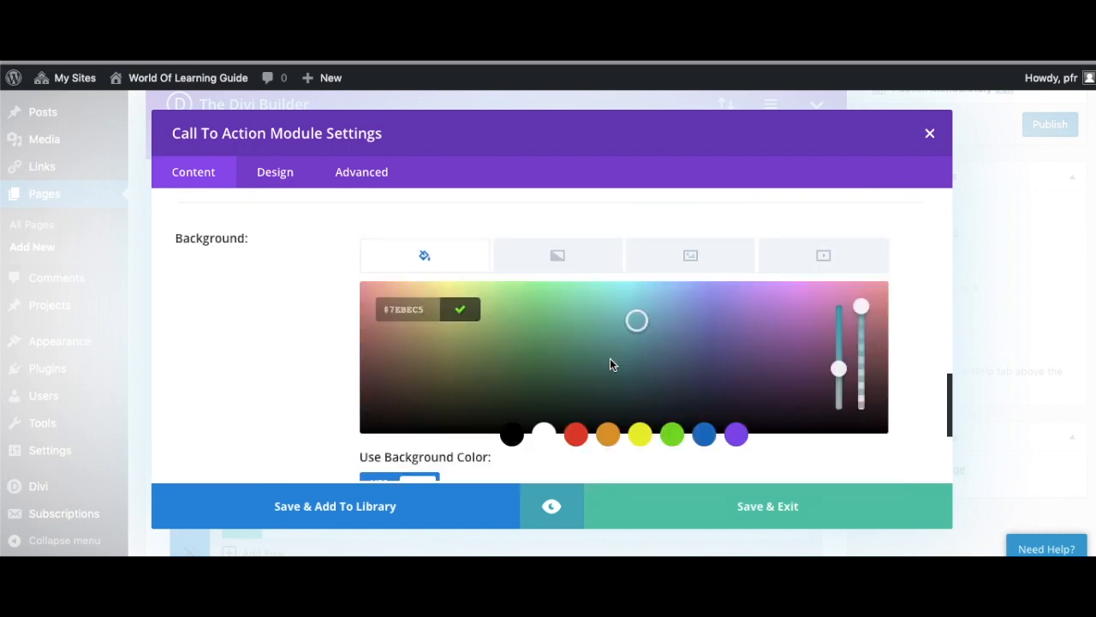
pyautogui.click(512, 438)
pyautogui.scroll(-2, 512, 440)
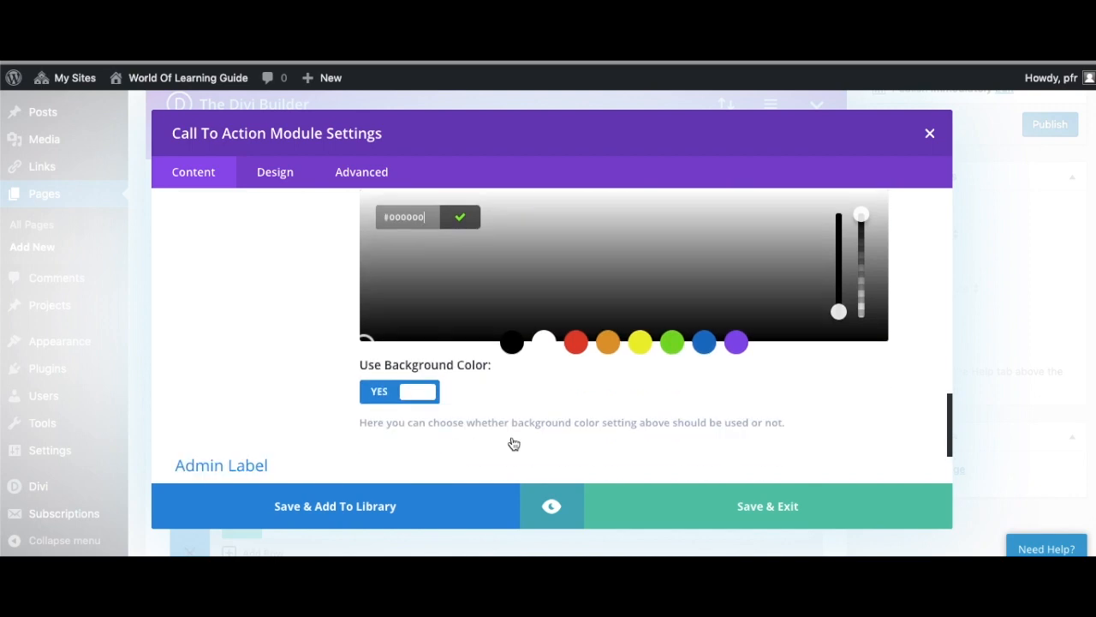
pyautogui.scroll(-2, 513, 443)
pyautogui.scroll(5, 514, 443)
pyautogui.scroll(4, 514, 443)
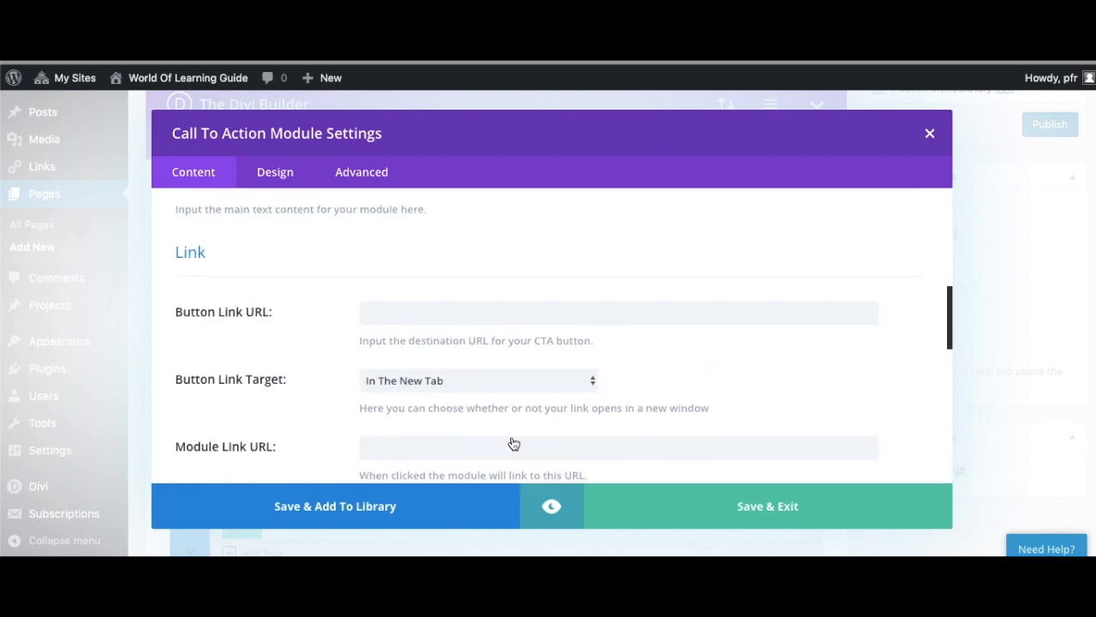
pyautogui.scroll(2, 514, 442)
pyautogui.scroll(5, 514, 442)
pyautogui.scroll(-1, 514, 443)
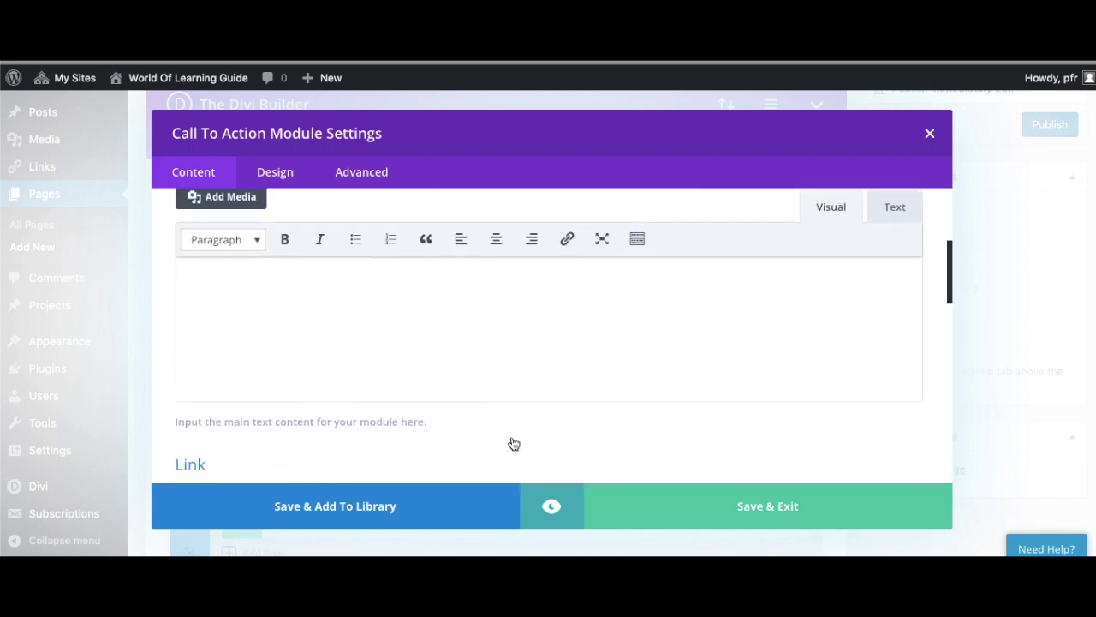
pyautogui.click(395, 345)
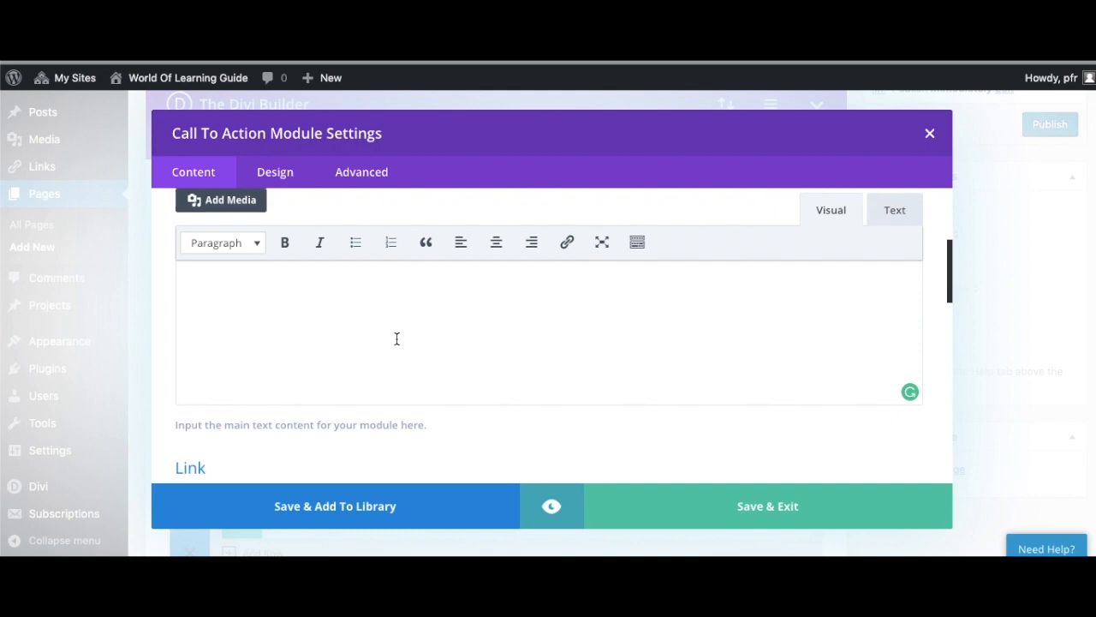
pyautogui.scroll(3, 396, 342)
pyautogui.scroll(-3, 396, 340)
pyautogui.scroll(-2, 396, 341)
pyautogui.scroll(-4, 396, 340)
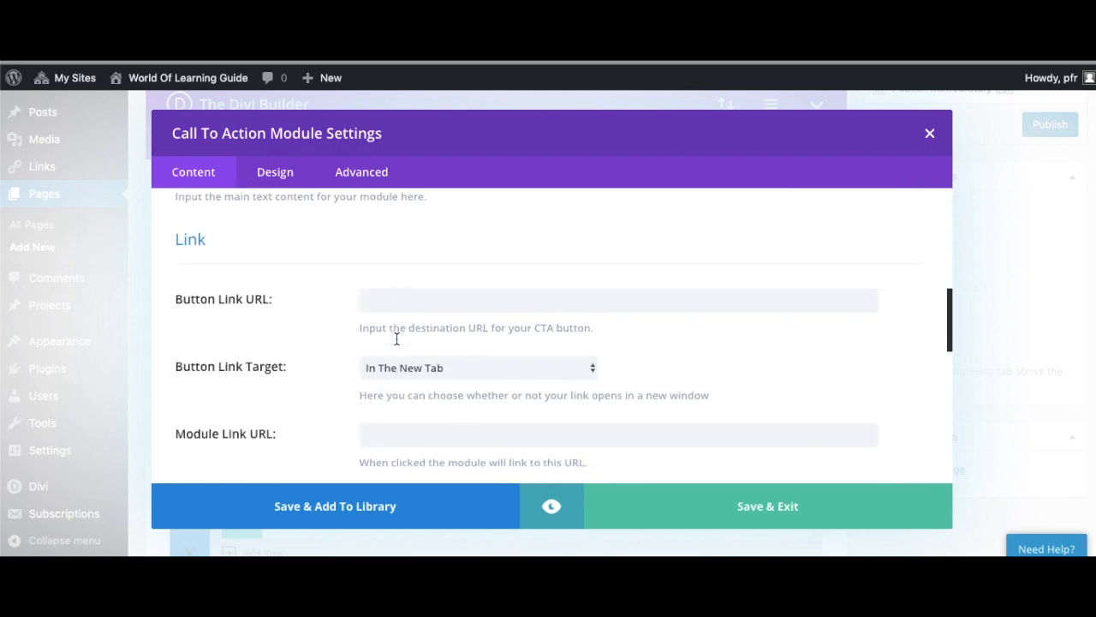
pyautogui.scroll(-2, 398, 316)
# Step: Enter the Padlet link as the button destination and move to the Design settings
pyautogui.click(399, 257)
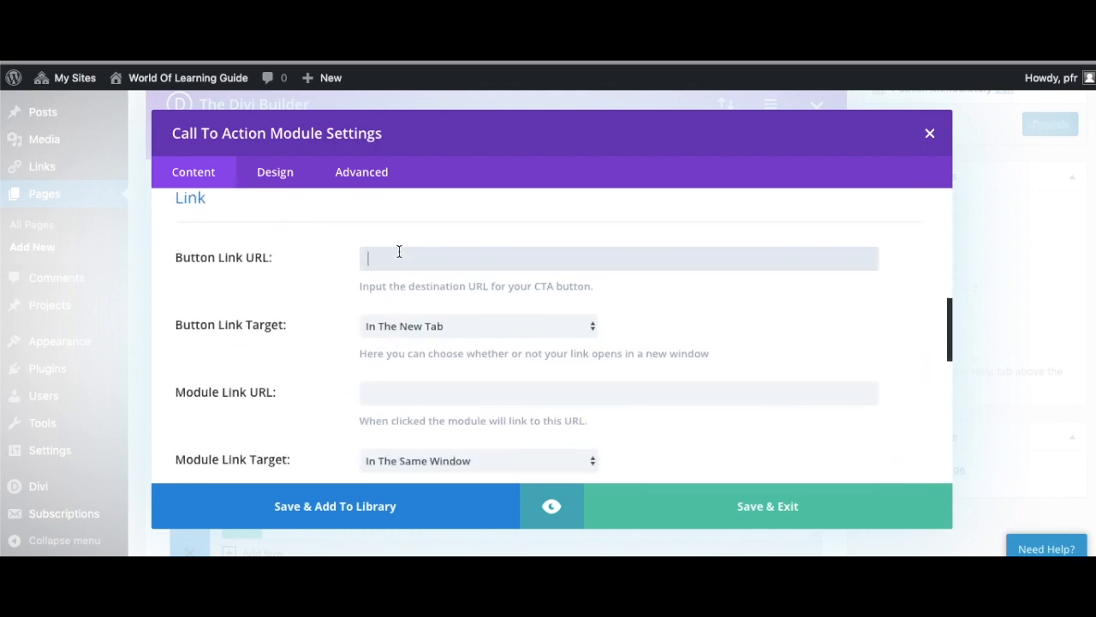
pyautogui.write('PADLET')
pyautogui.write(' all resource')
pyautogui.write('s')
pyautogui.doubleClick(392, 259)
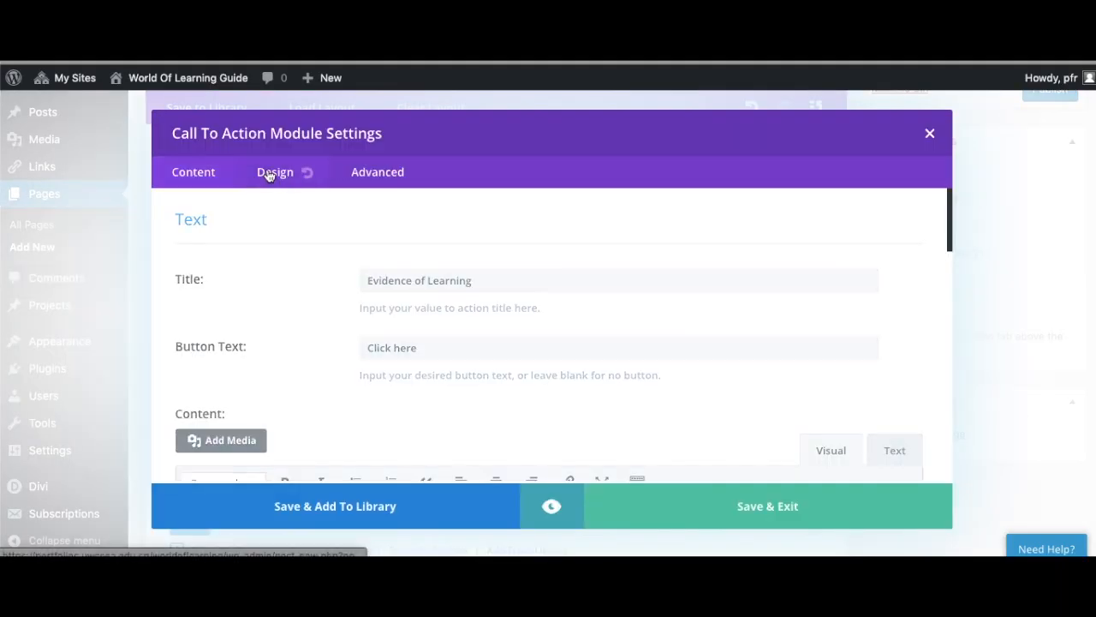
pyautogui.click(277, 173)
pyautogui.scroll(-3, 442, 452)
pyautogui.scroll(-5, 443, 452)
pyautogui.scroll(-5, 443, 453)
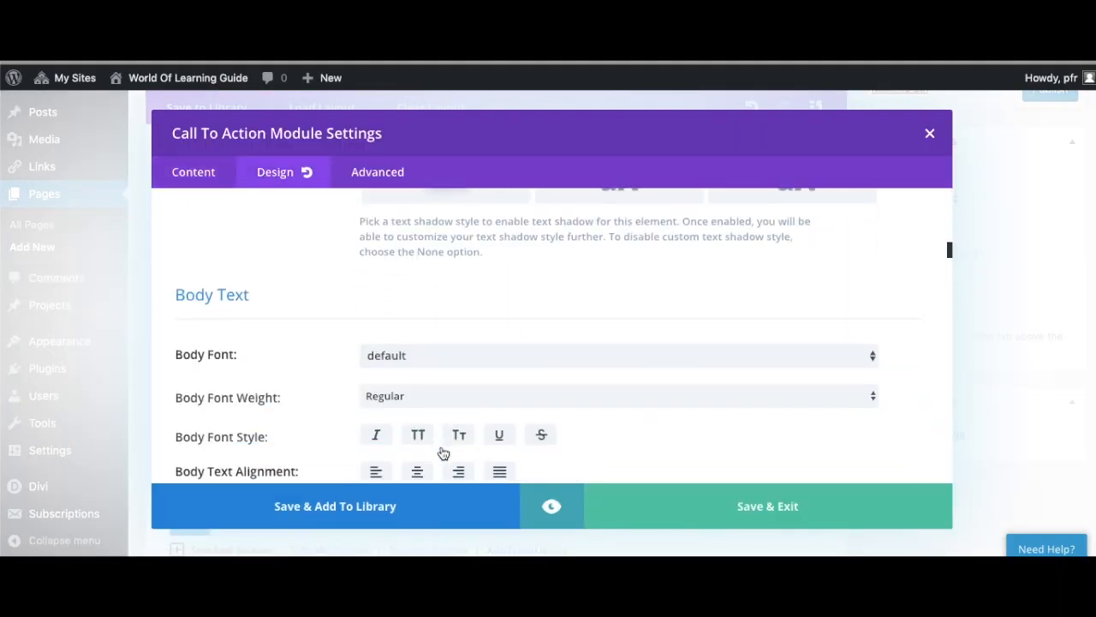
pyautogui.scroll(-5, 443, 452)
pyautogui.scroll(-5, 443, 452)
pyautogui.scroll(-2, 442, 452)
# Step: Make the button text black and its border white
pyautogui.click(443, 368)
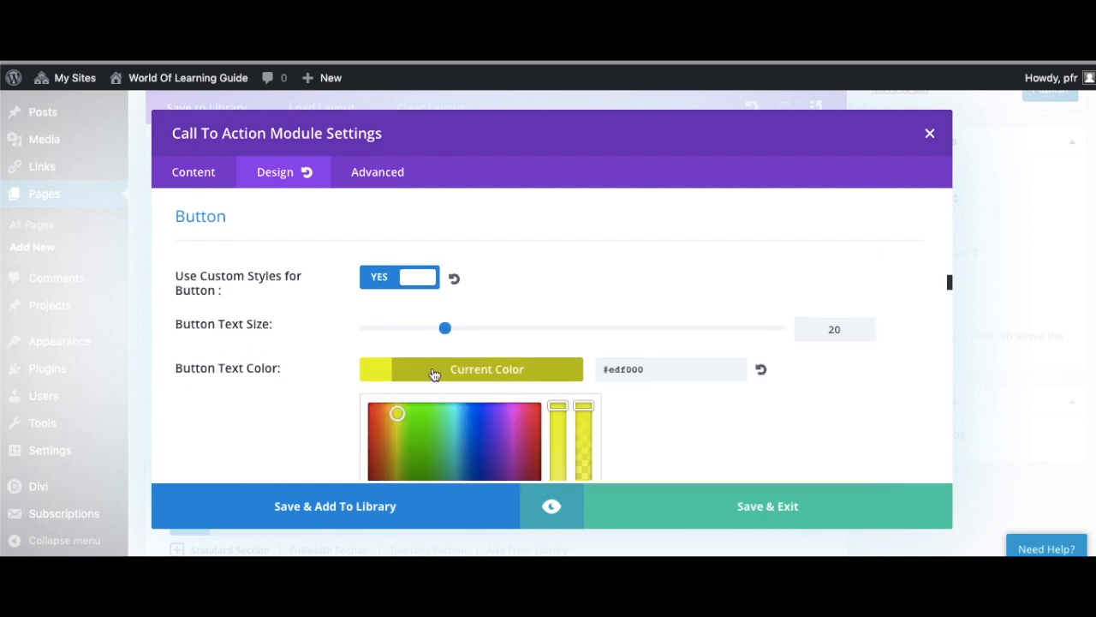
pyautogui.scroll(-3, 443, 368)
pyautogui.scroll(-2, 408, 394)
pyautogui.click(377, 382)
pyautogui.scroll(3, 377, 382)
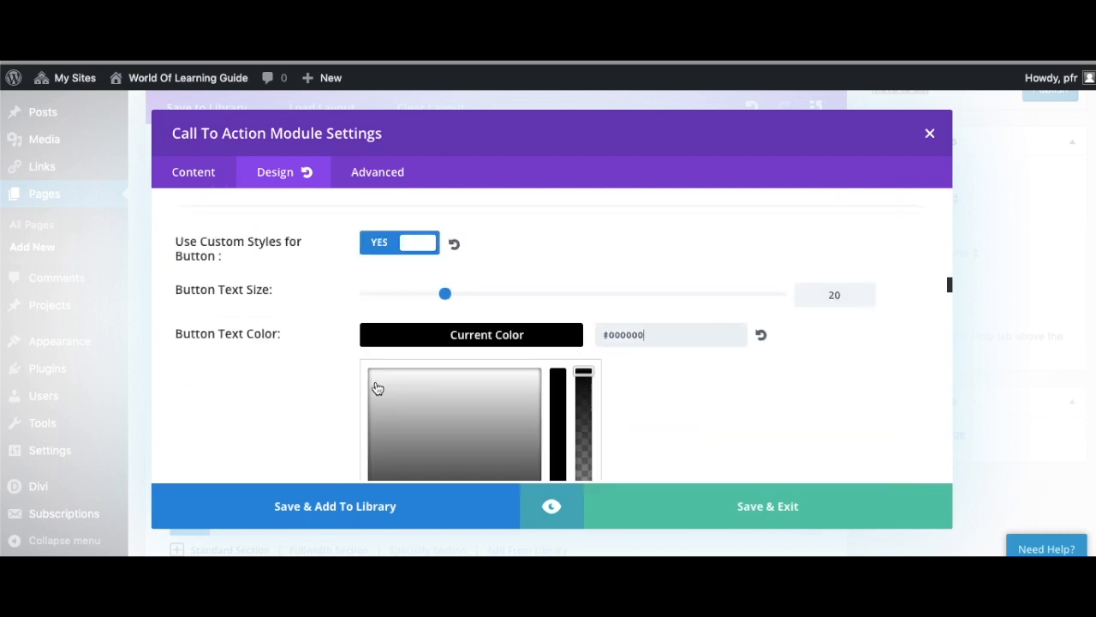
pyautogui.scroll(-1, 302, 370)
pyautogui.scroll(-4, 302, 369)
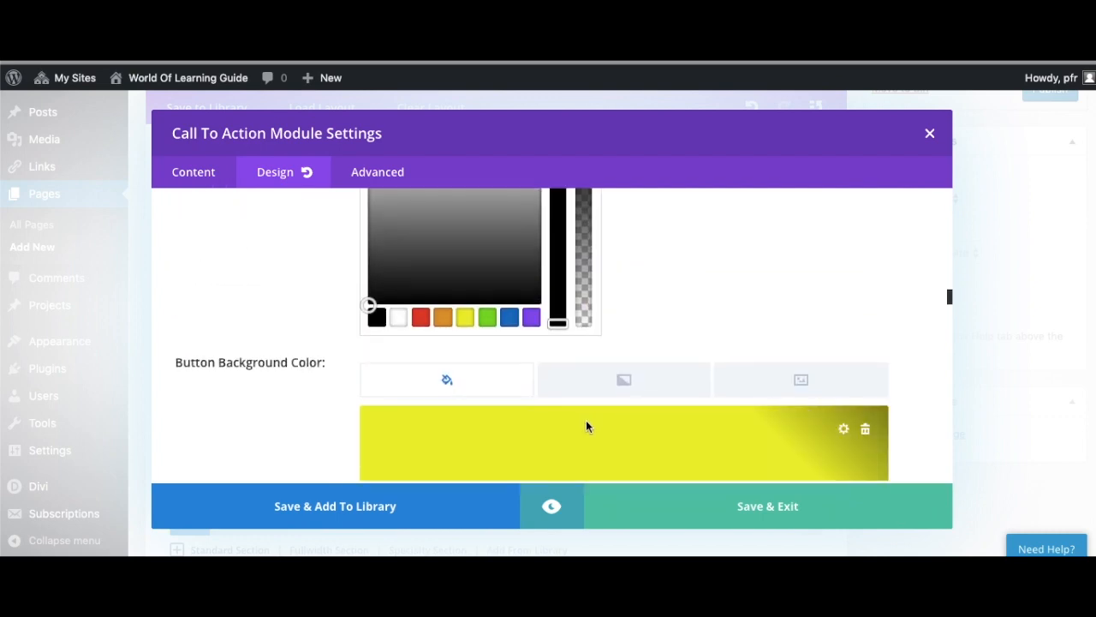
pyautogui.scroll(-3, 585, 419)
pyautogui.scroll(-3, 583, 419)
pyautogui.scroll(-2, 583, 418)
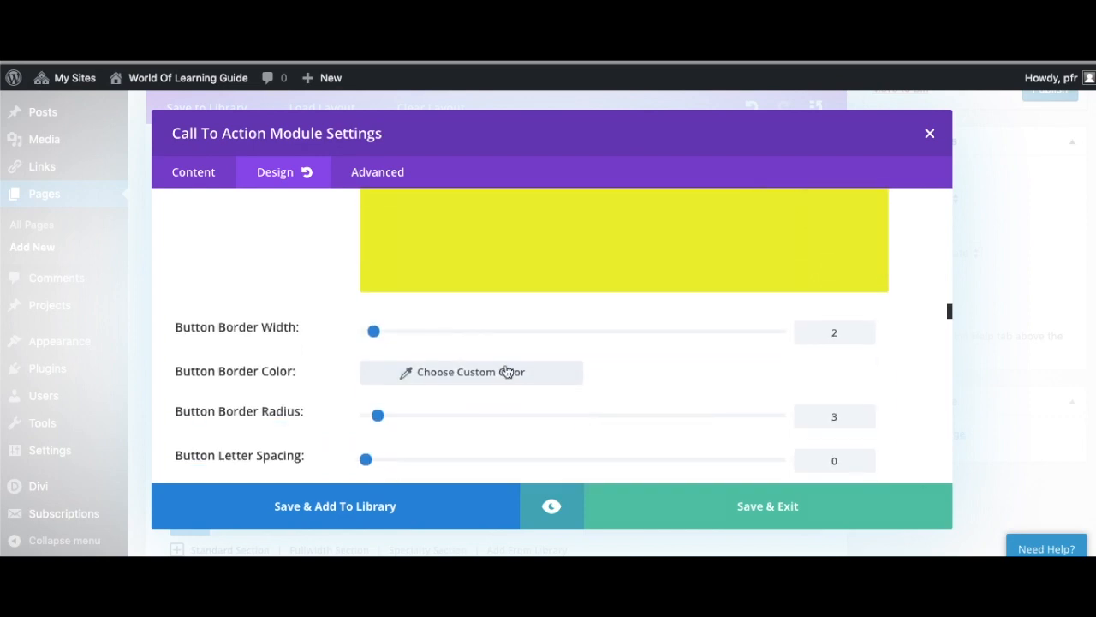
pyautogui.click(505, 373)
pyautogui.scroll(-2, 510, 387)
pyautogui.click(399, 417)
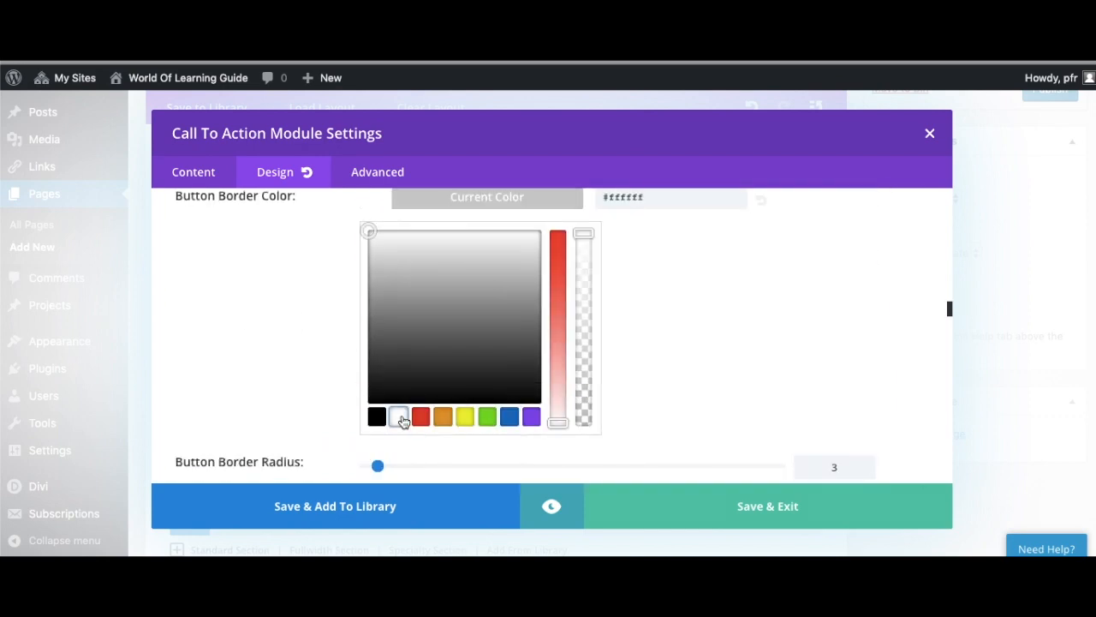
pyautogui.scroll(-3, 345, 381)
pyautogui.scroll(-2, 345, 380)
pyautogui.scroll(-3, 345, 380)
pyautogui.scroll(-2, 345, 380)
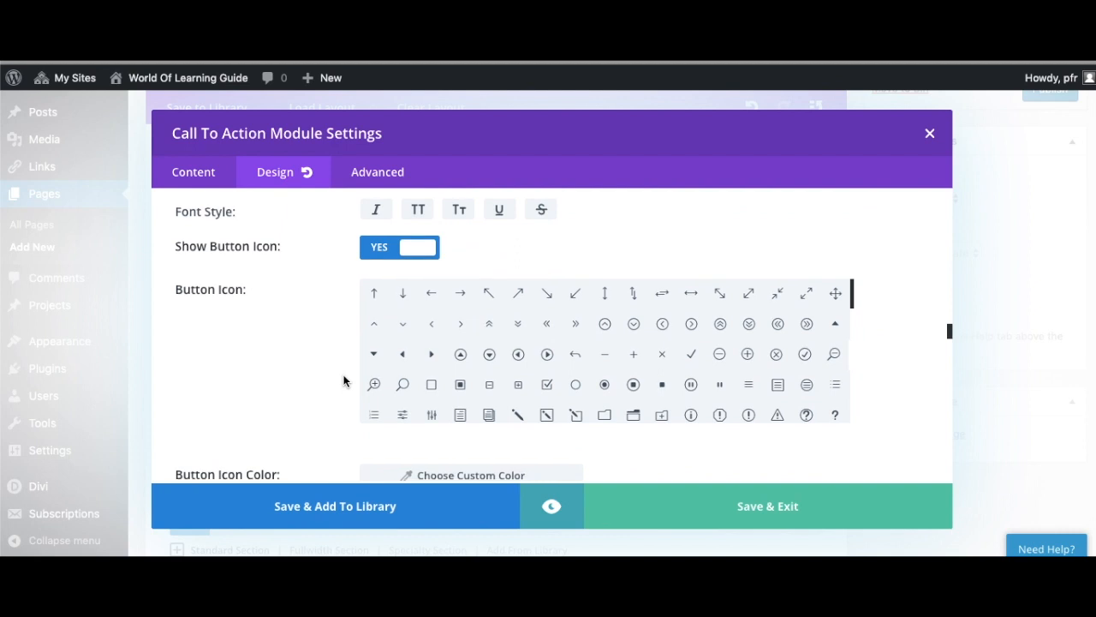
# Step: Give the button a right-arrow icon in black and a box shadow, then save the module
pyautogui.click(437, 353)
pyautogui.scroll(-3, 345, 381)
pyautogui.click(469, 351)
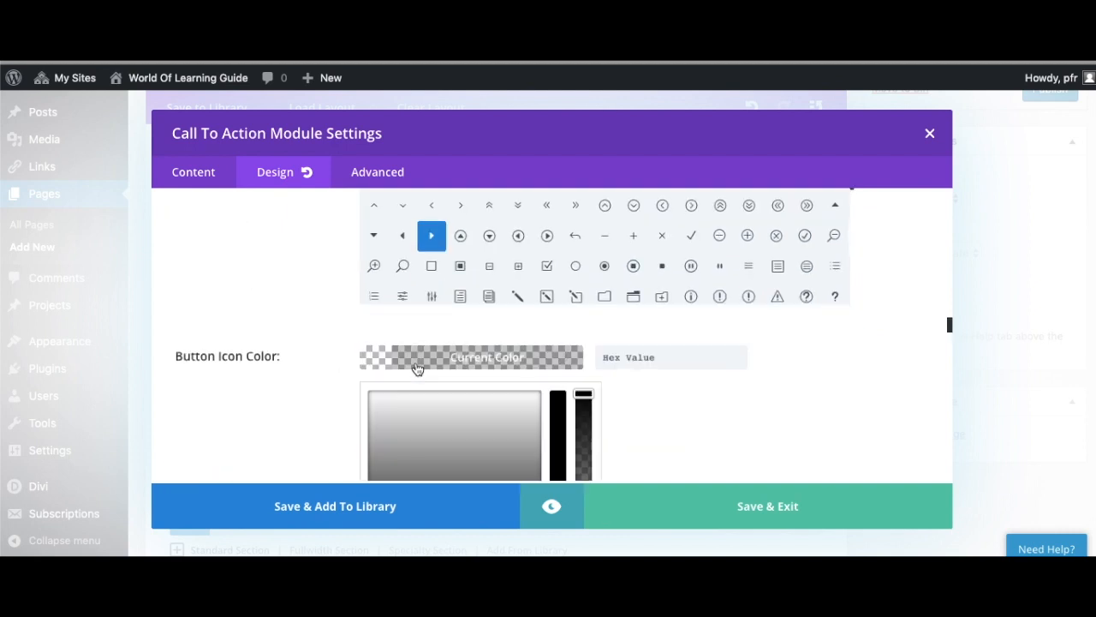
pyautogui.scroll(-2, 401, 400)
pyautogui.click(377, 445)
pyautogui.scroll(-3, 346, 442)
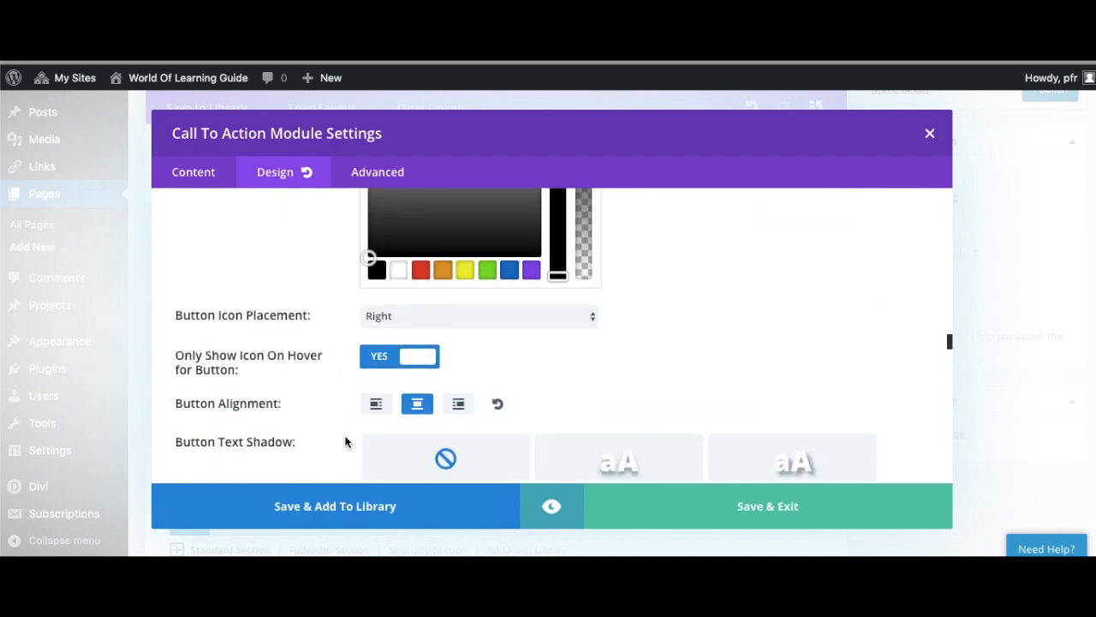
pyautogui.scroll(-2, 346, 441)
pyautogui.scroll(-3, 346, 441)
pyautogui.scroll(-2, 346, 444)
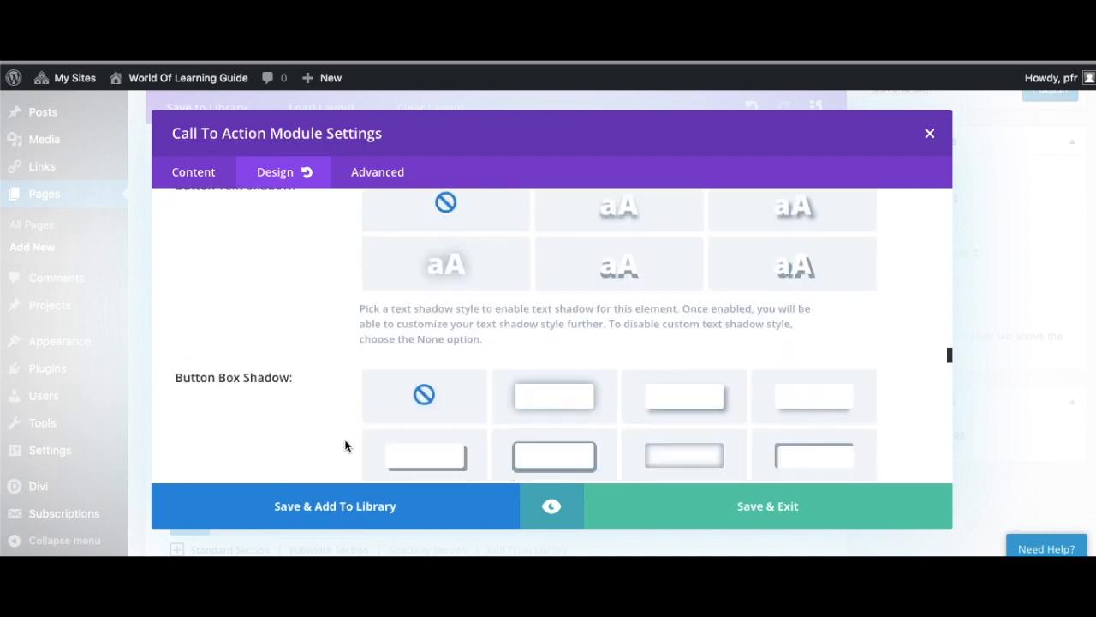
pyautogui.scroll(-1, 346, 444)
pyautogui.click(554, 454)
pyautogui.click(745, 505)
pyautogui.scroll(5, 728, 385)
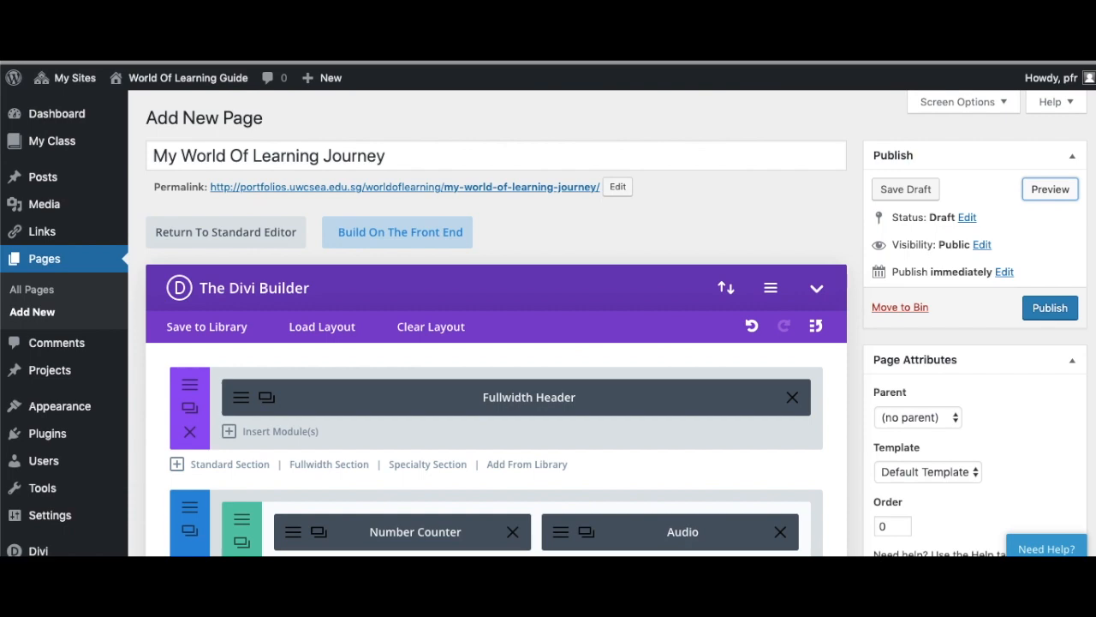
pyautogui.scroll(-5, 660, 337)
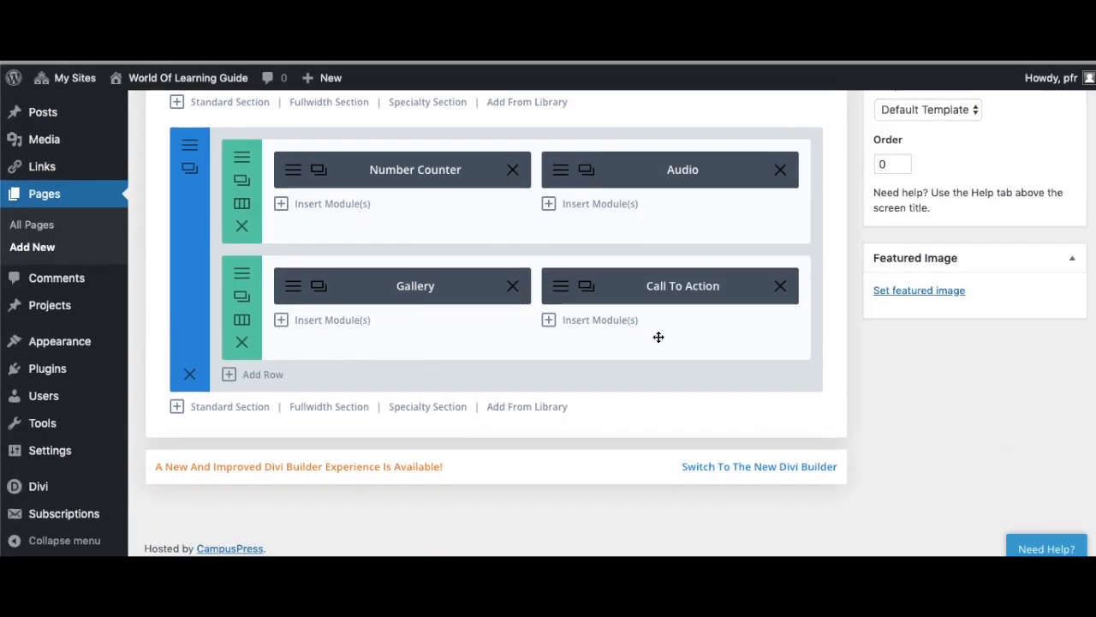
pyautogui.click(263, 374)
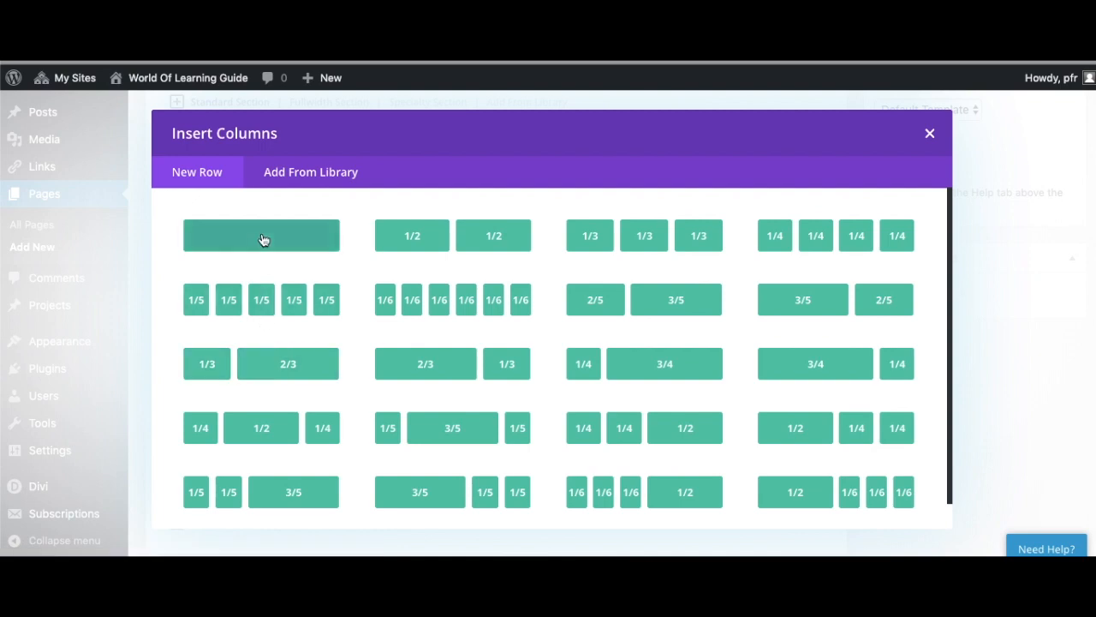
# Step: Make the new row a single full-width column and insert a Video module
pyautogui.click(262, 237)
pyautogui.click(535, 402)
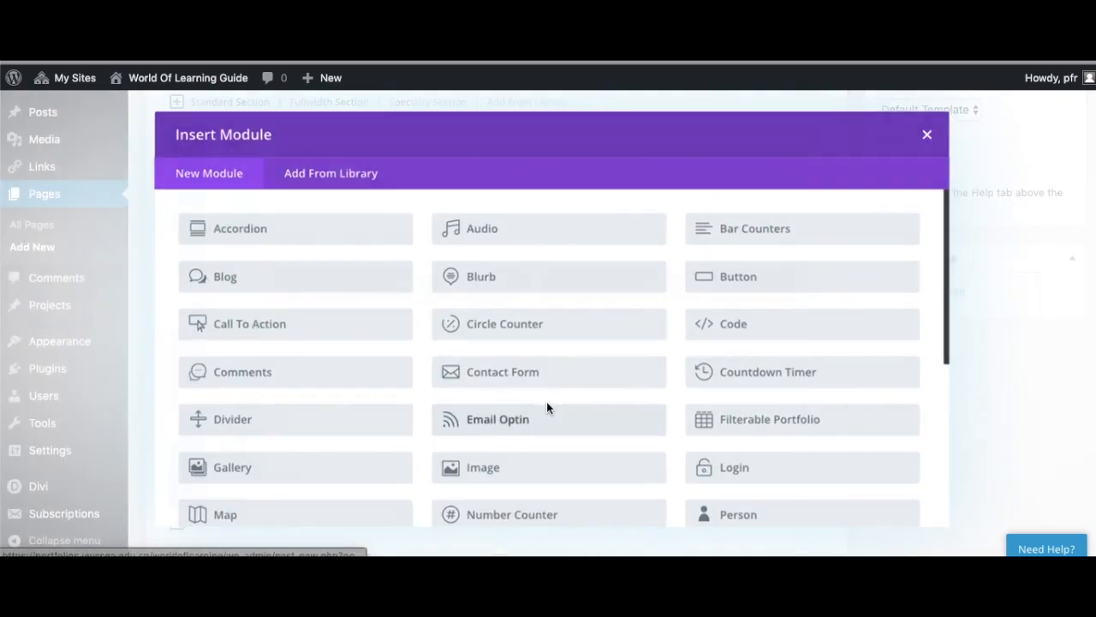
pyautogui.scroll(-5, 547, 401)
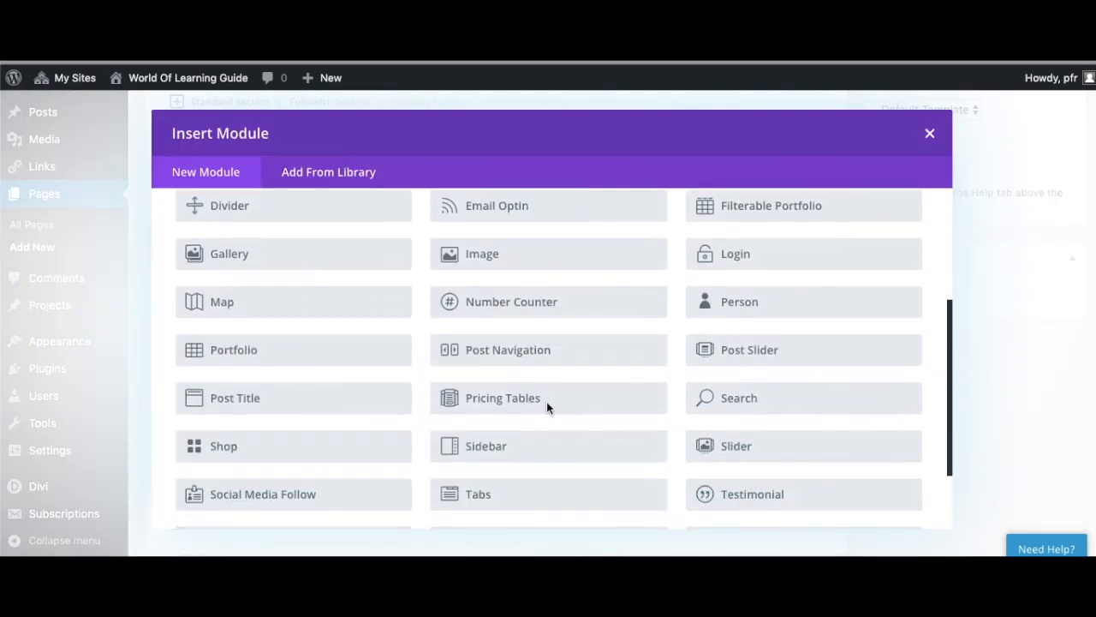
pyautogui.scroll(-2, 546, 402)
pyautogui.scroll(-1, 547, 402)
pyautogui.click(730, 443)
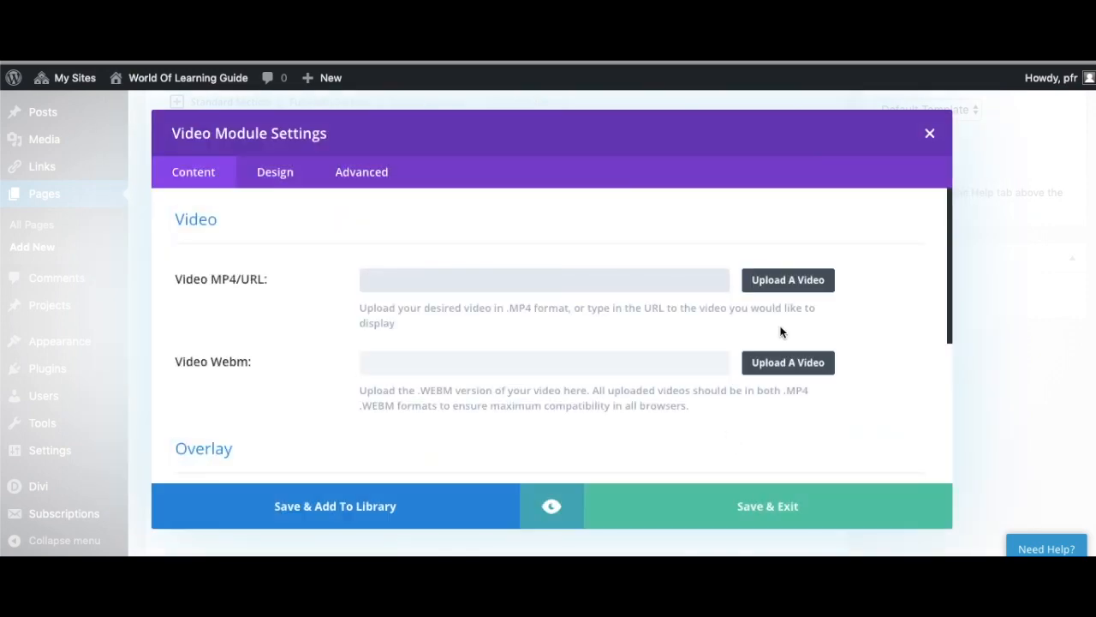
pyautogui.scroll(-1, 786, 418)
pyautogui.scroll(-1, 786, 418)
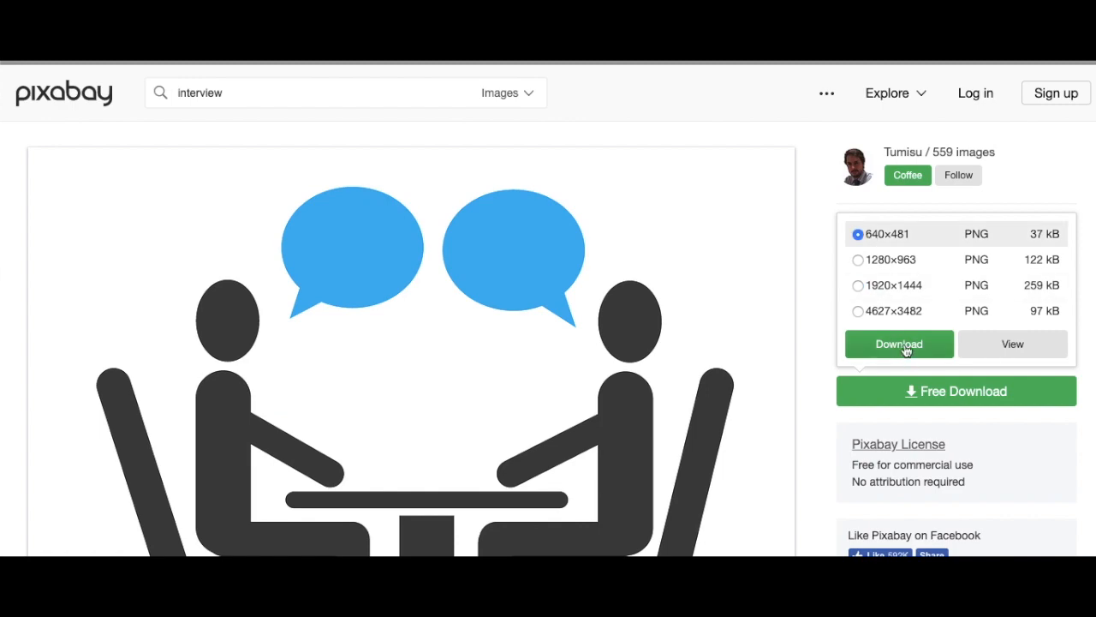
# Step: Download the 640×481 interview illustration from Pixabay
pyautogui.click(891, 347)
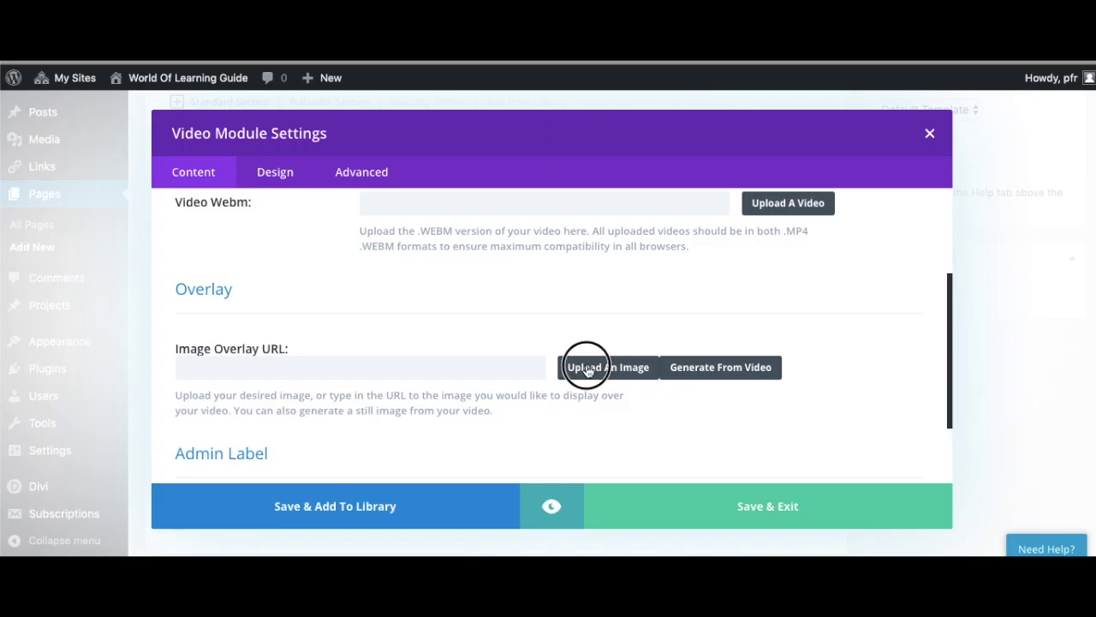
# Step: Upload the interview illustration to the media library, set it as the video overlay image and save the module
pyautogui.click(588, 366)
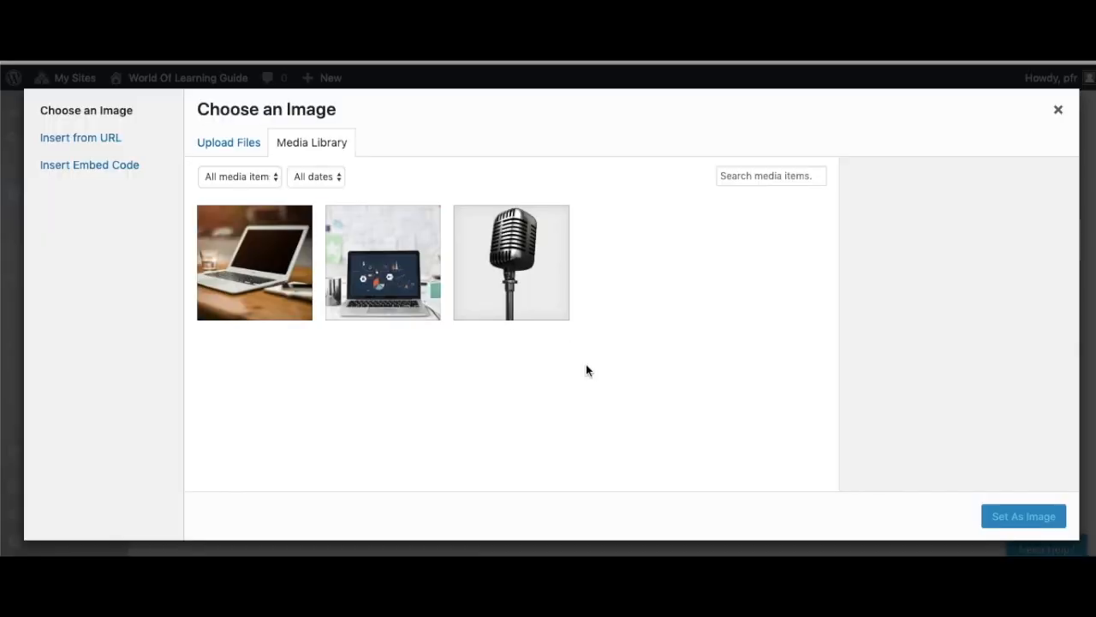
pyautogui.click(228, 142)
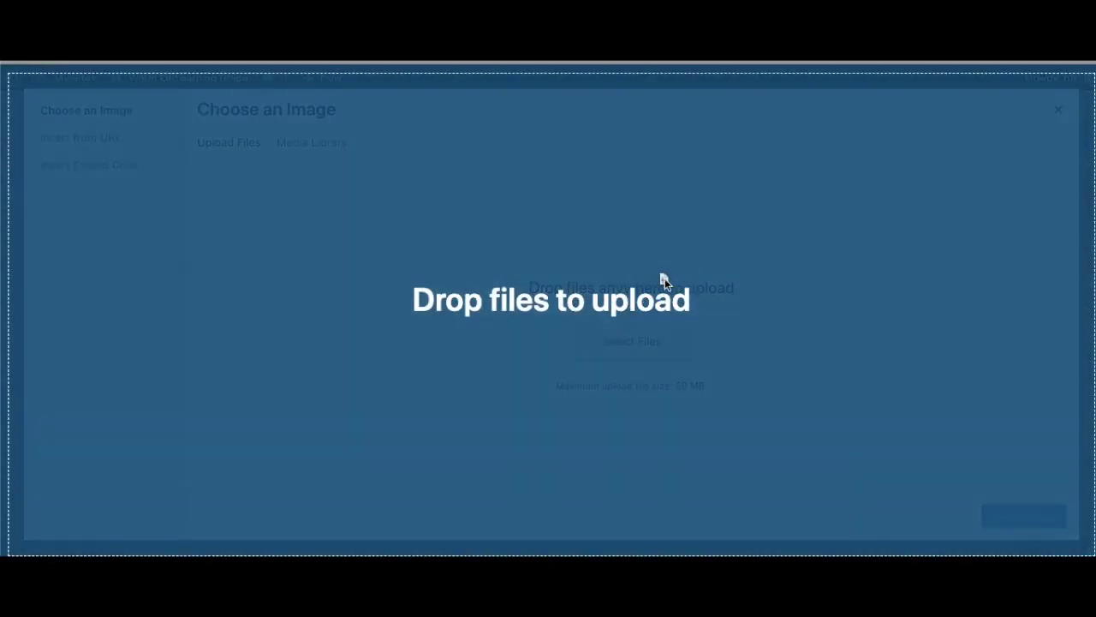
pyautogui.moveTo(445, 375); pyautogui.dragTo(664, 278)
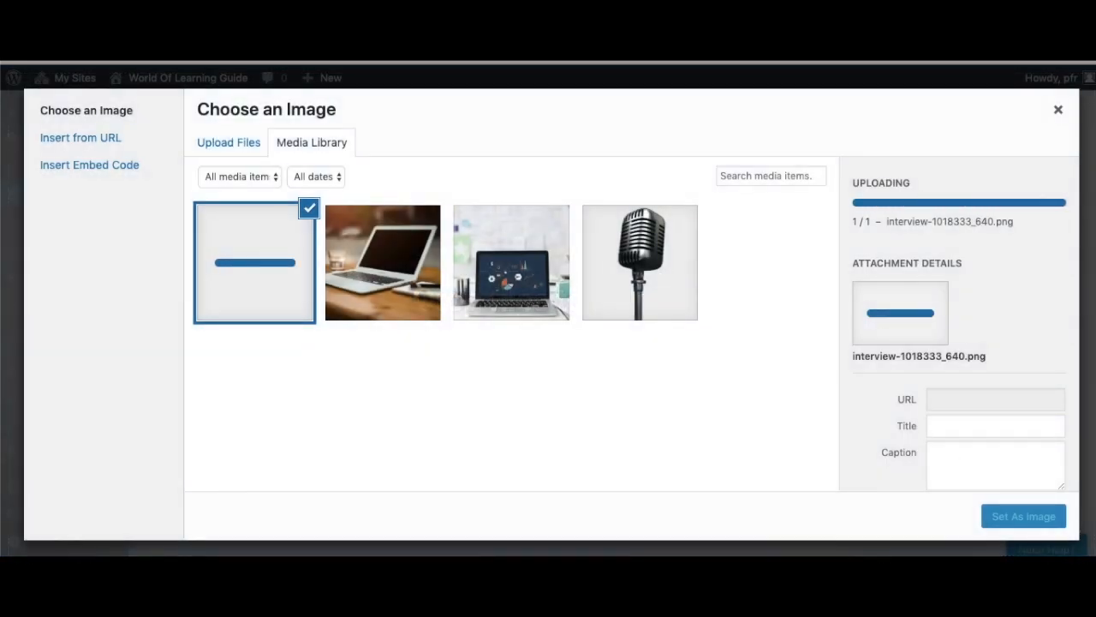
pyautogui.click(1023, 516)
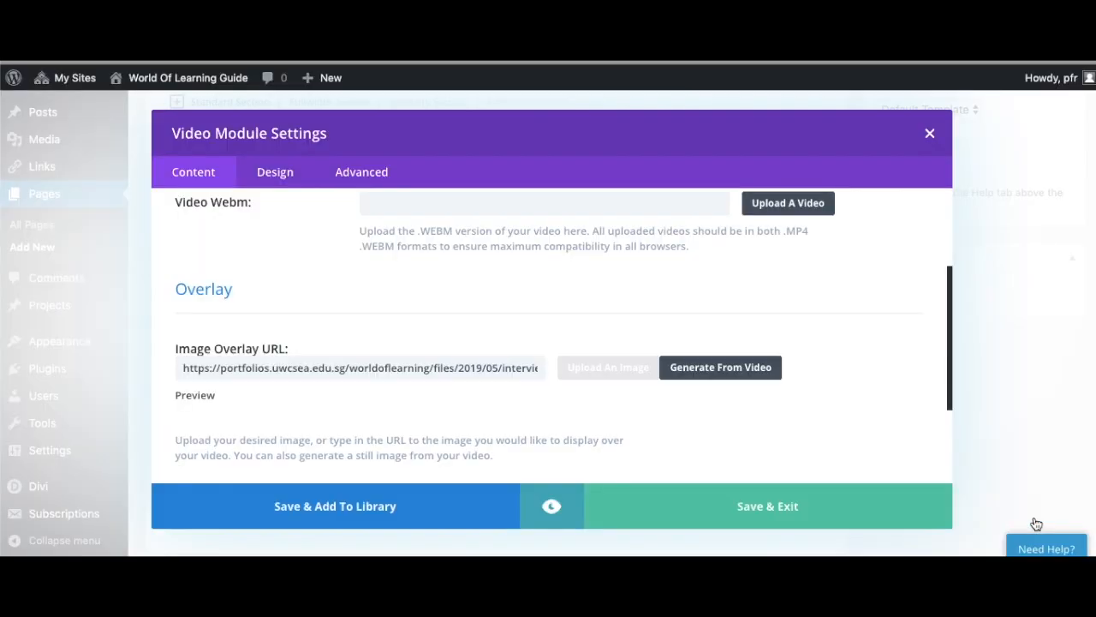
pyautogui.click(803, 511)
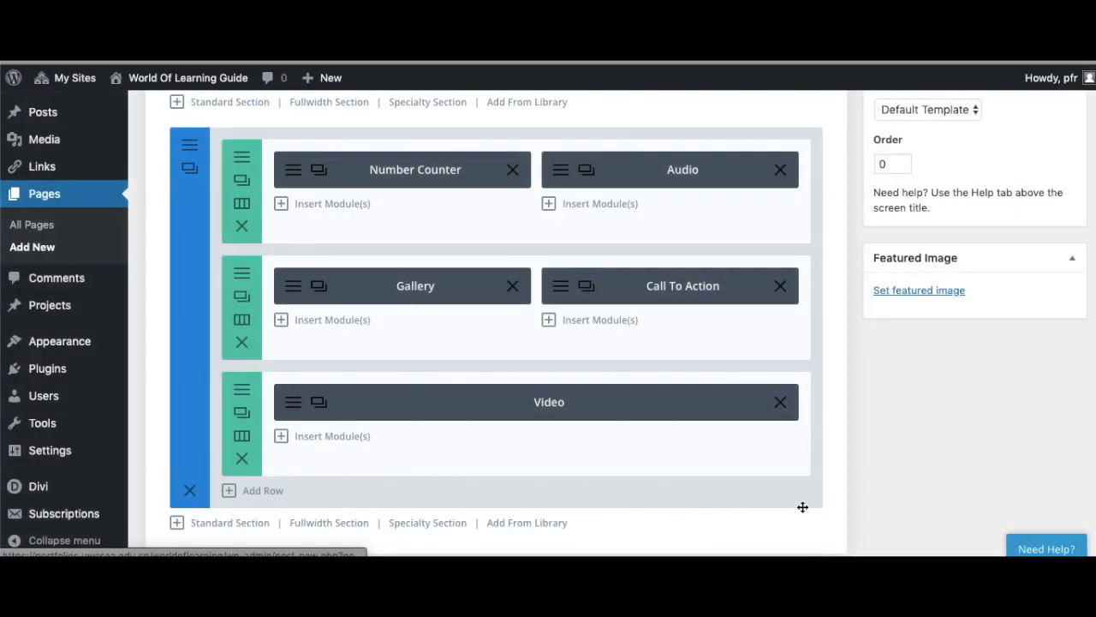
pyautogui.scroll(-1, 547, 460)
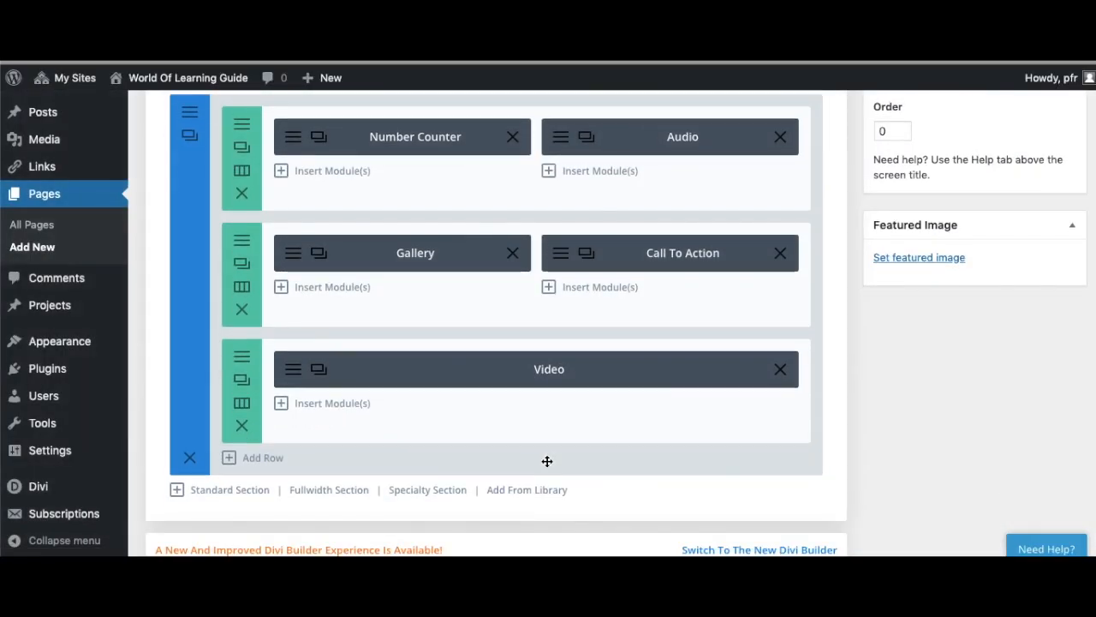
pyautogui.click(317, 403)
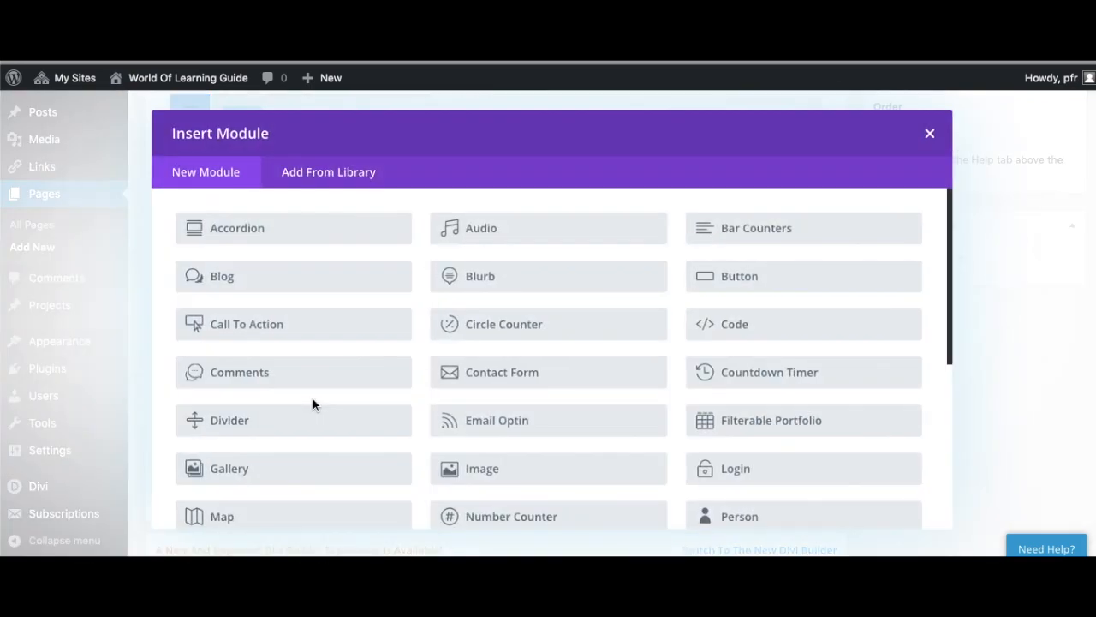
pyautogui.scroll(-5, 312, 404)
# Step: Insert a Toggle module titled CV below the video and save it
pyautogui.click(486, 463)
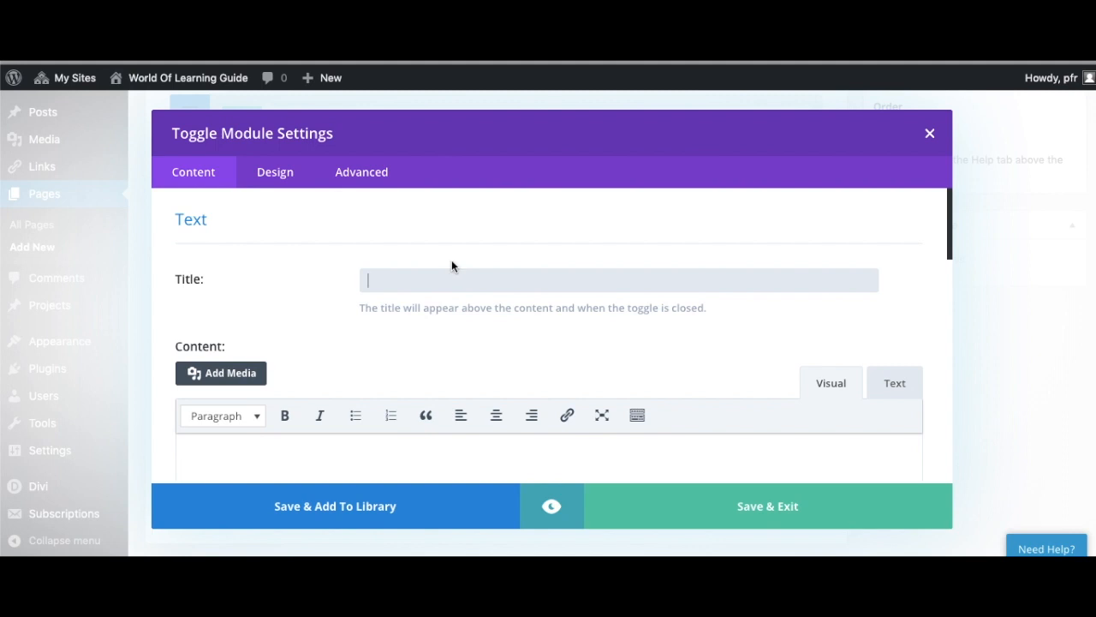
pyautogui.scroll(-4, 452, 383)
pyautogui.scroll(4, 451, 383)
pyautogui.write('C')
pyautogui.click(773, 507)
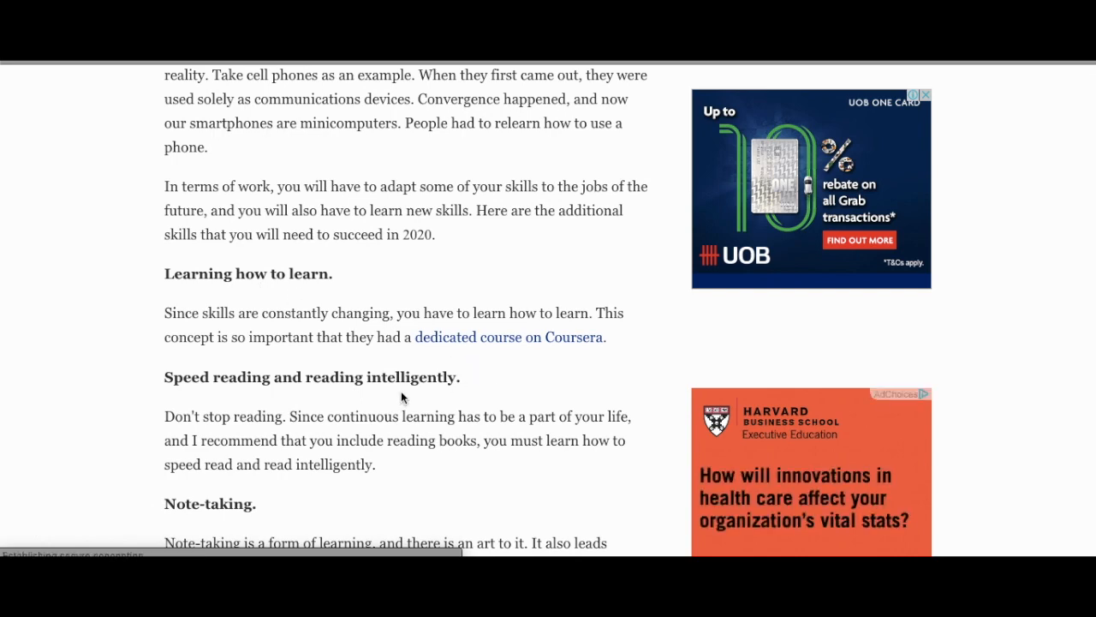
pyautogui.scroll(-1, 401, 391)
pyautogui.scroll(-2, 400, 391)
pyautogui.scroll(-2, 401, 391)
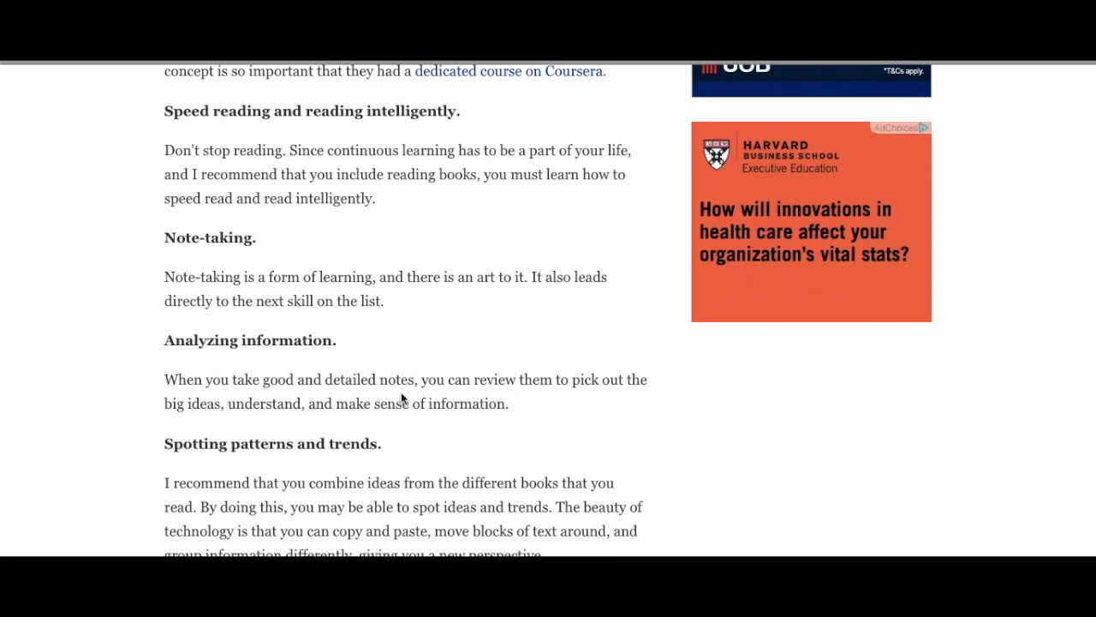
pyautogui.scroll(-2, 401, 391)
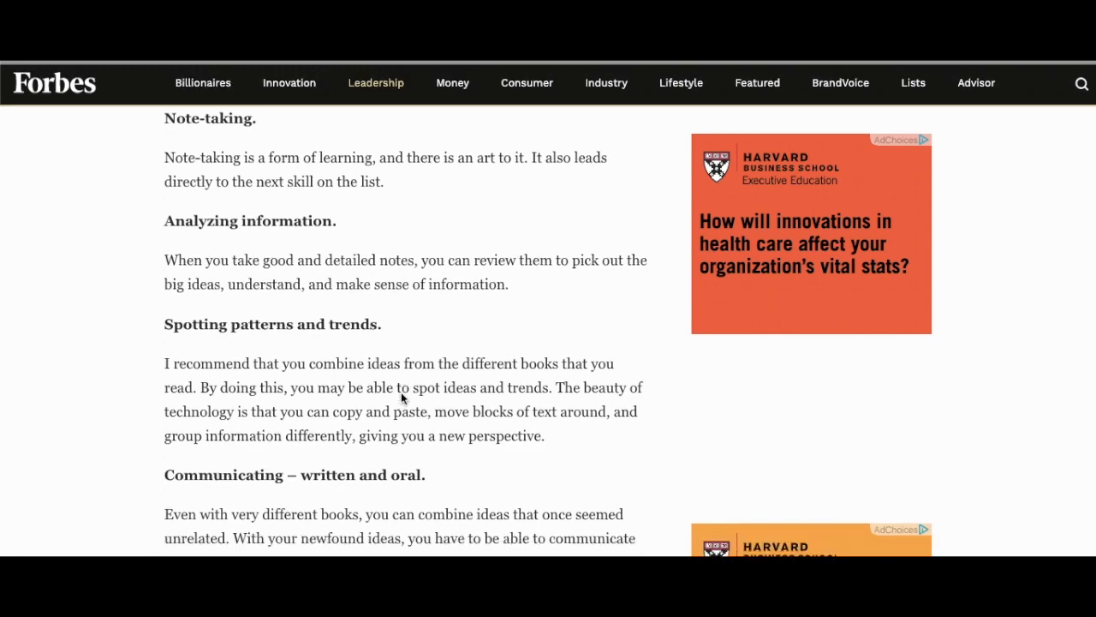
pyautogui.scroll(-1, 401, 391)
pyautogui.scroll(-2, 401, 392)
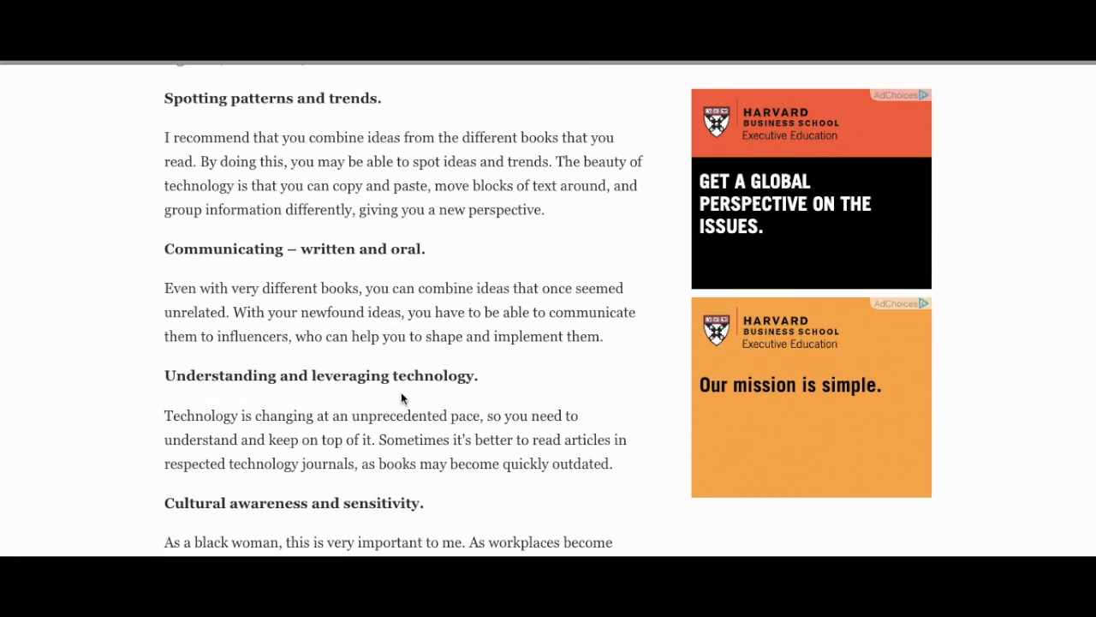
pyautogui.scroll(-2, 401, 392)
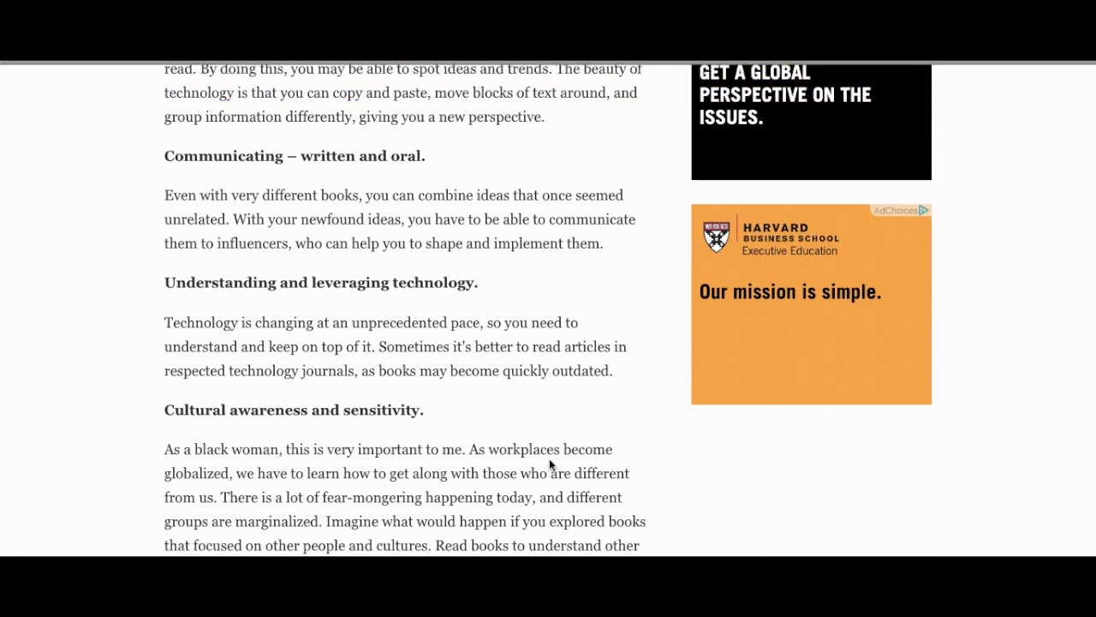
pyautogui.scroll(-3, 549, 458)
pyautogui.scroll(-2, 549, 458)
pyautogui.scroll(-1, 549, 459)
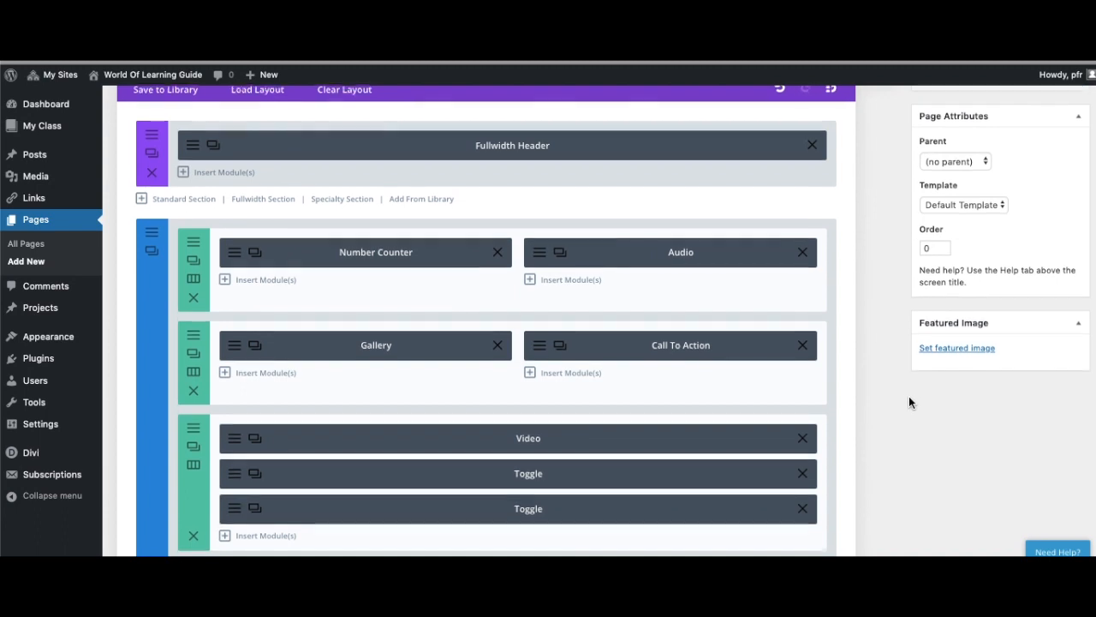
pyautogui.scroll(-1, 908, 396)
pyautogui.scroll(-1, 909, 396)
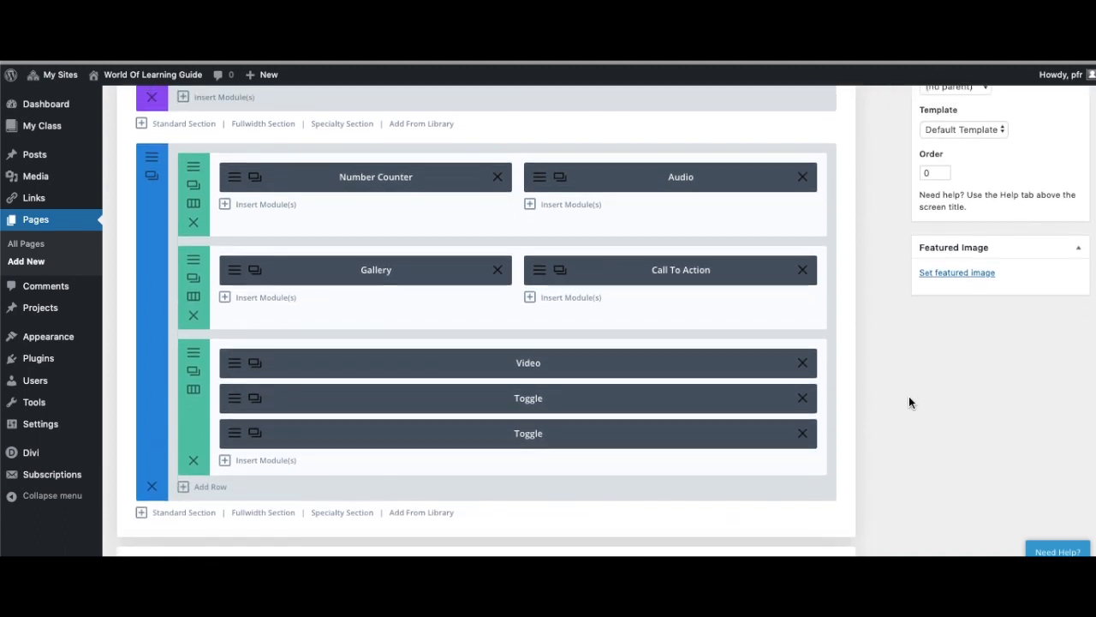
pyautogui.scroll(1, 909, 396)
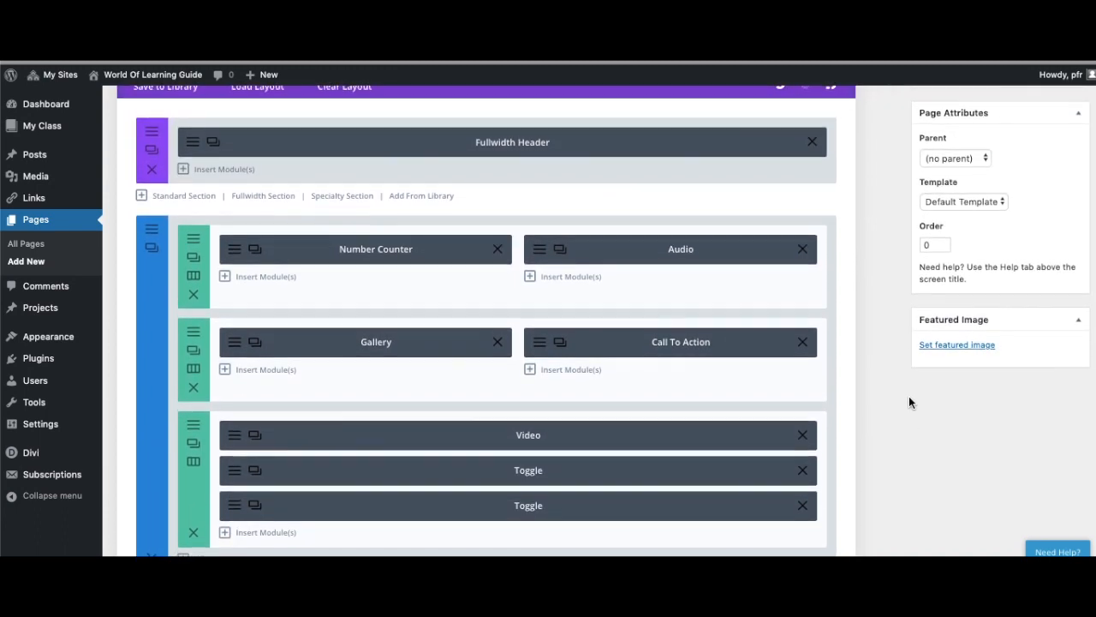